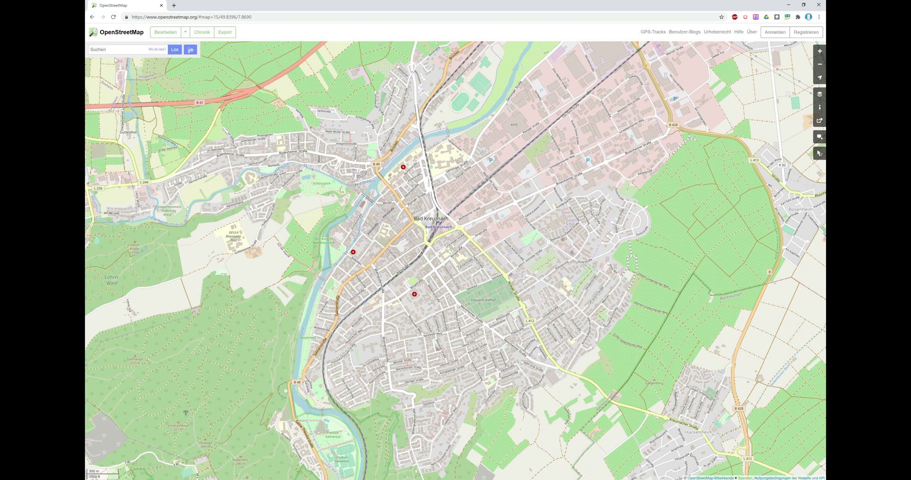
- Frame the Bad Kreuznach railway station and its surrounding streets on the map
scroll(404, 216, "down", 2)
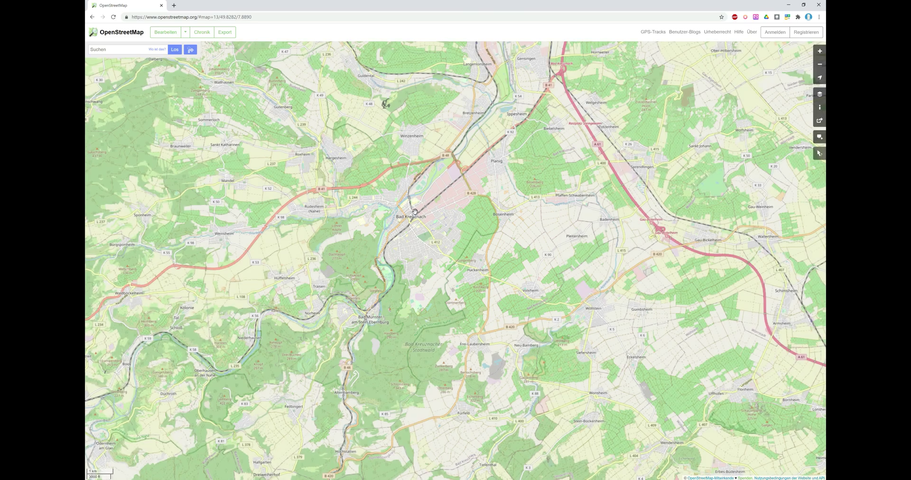
left_click_drag(408, 208, 417, 246)
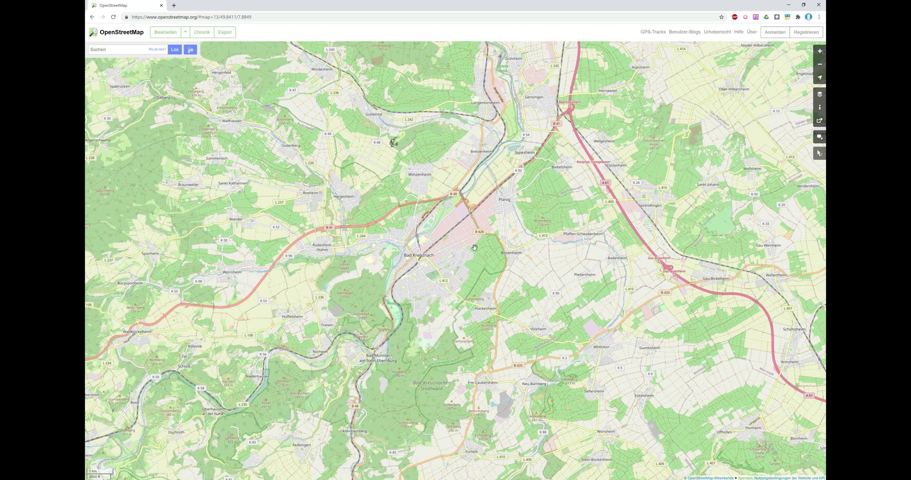
scroll(421, 257, "up", 2)
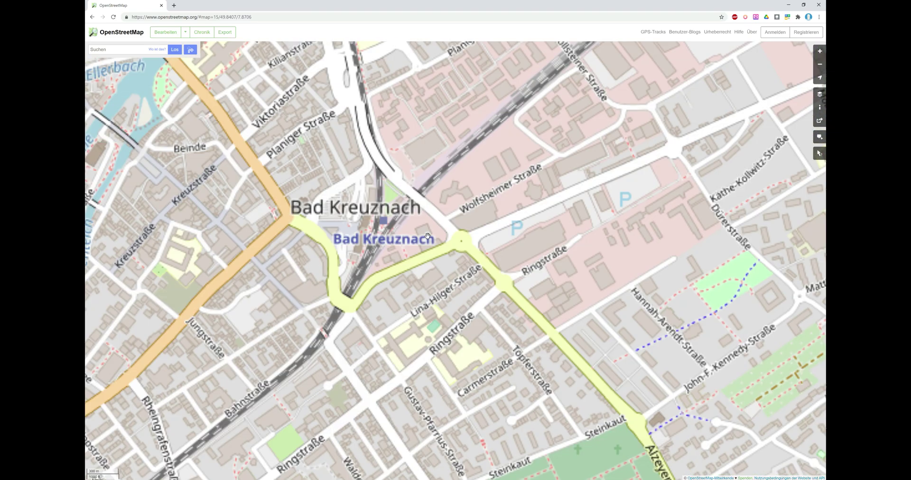
scroll(428, 236, "up", 4)
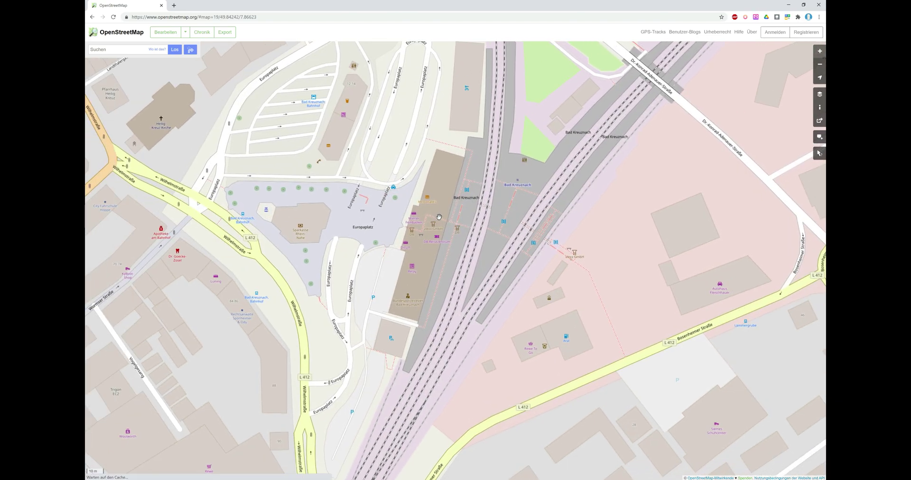
scroll(439, 217, "down", 3)
scroll(426, 223, "up", 2)
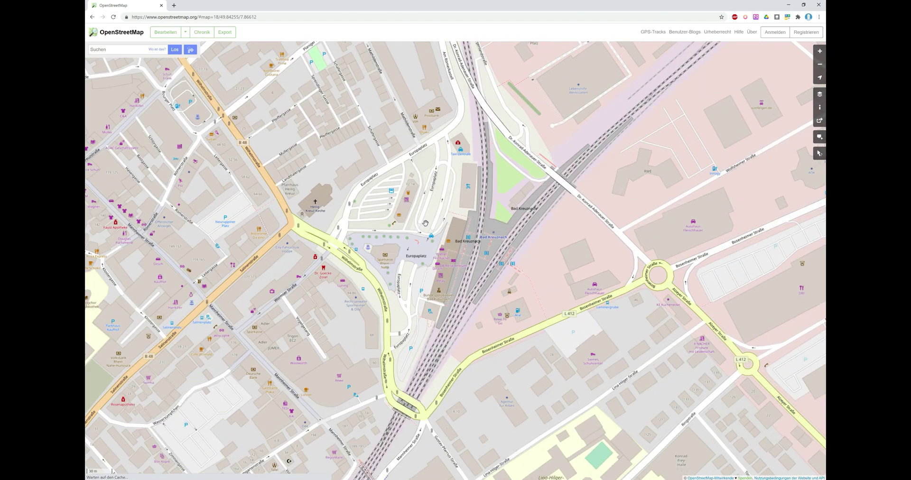
- Download the map around the station as a PDF image at scale 1:2000, limited to a custom section
left_click(819, 121)
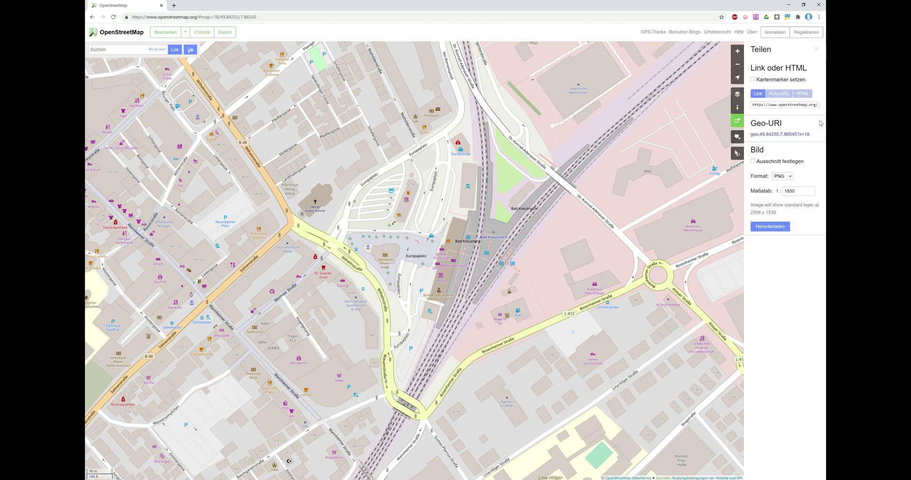
left_click(792, 177)
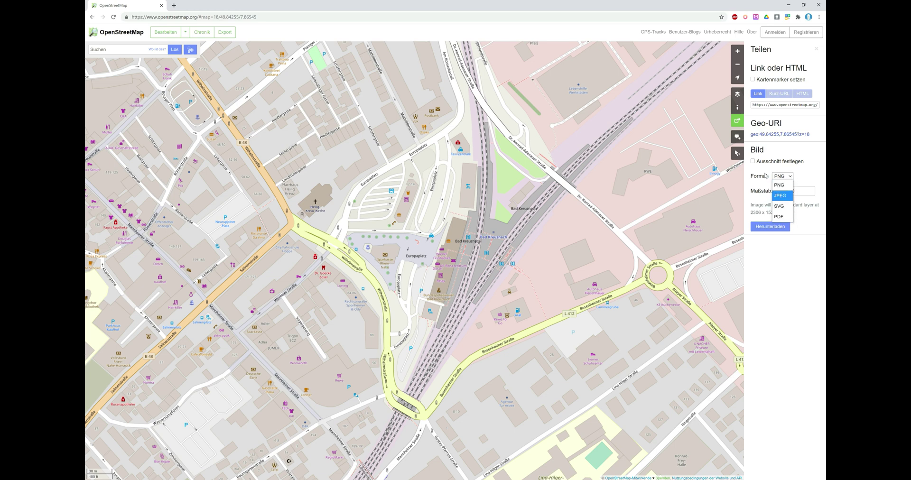
left_click(780, 217)
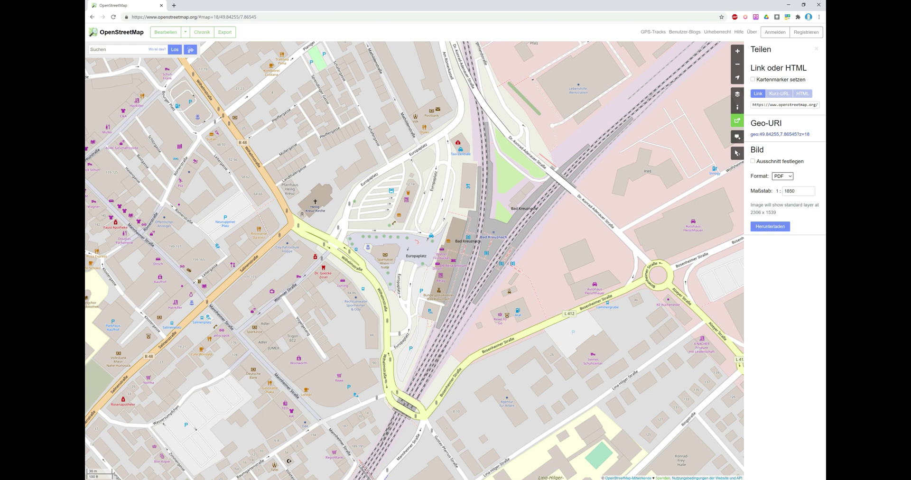
left_click(772, 194)
type("2000")
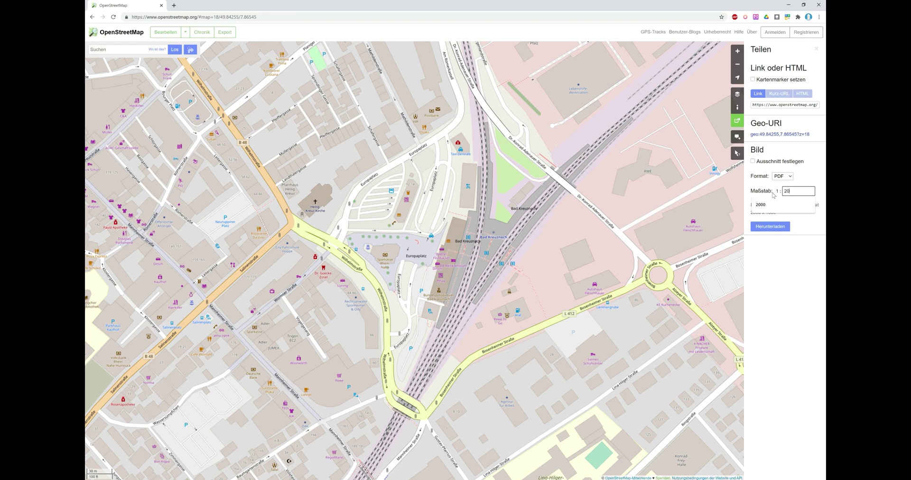
left_click(780, 262)
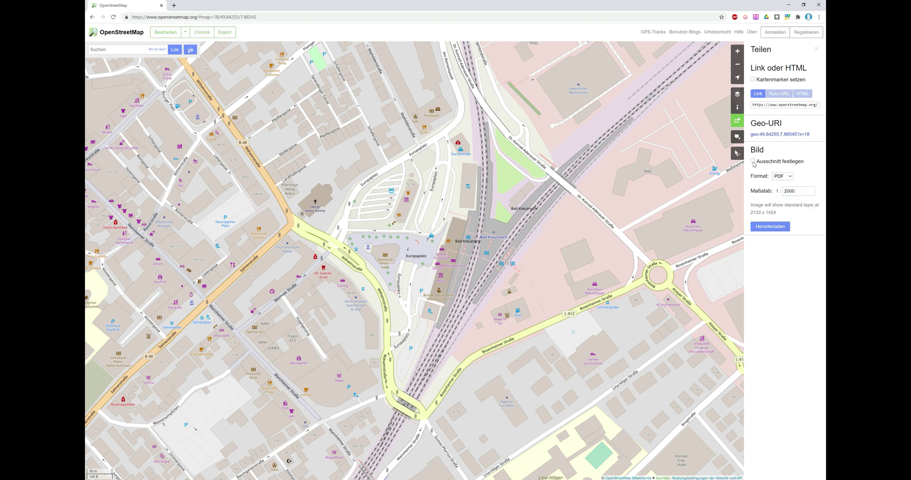
left_click(753, 161)
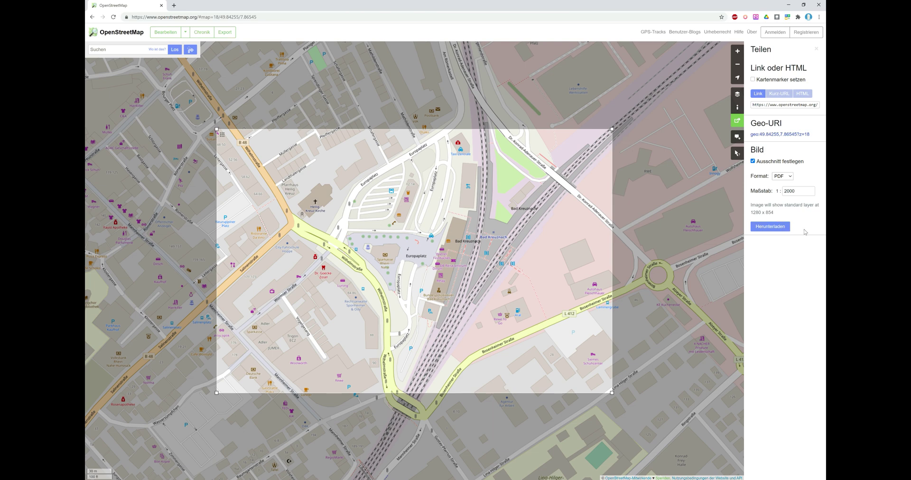
left_click(769, 227)
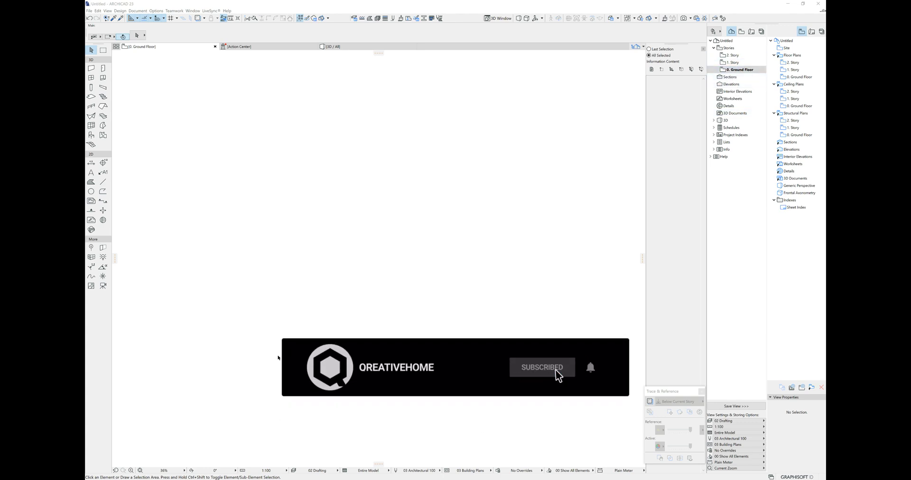
- Place the map PDF from the Desktop folder onto the Ground Floor plan in ARCHICAD
key("alt+Tab")
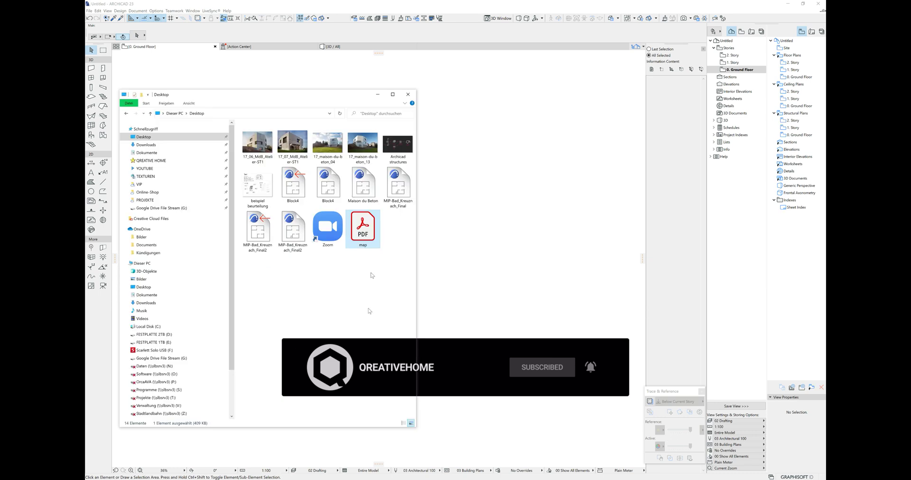
left_click(388, 232)
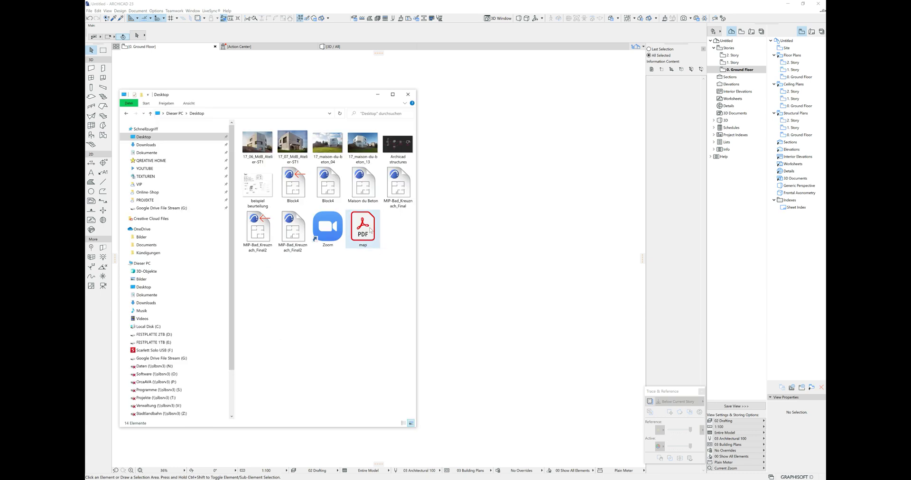
mouse_move(364, 241)
left_mouse_down()
mouse_move(368, 232)
mouse_move(524, 237)
mouse_move(488, 237)
mouse_move(483, 289)
left_mouse_up()
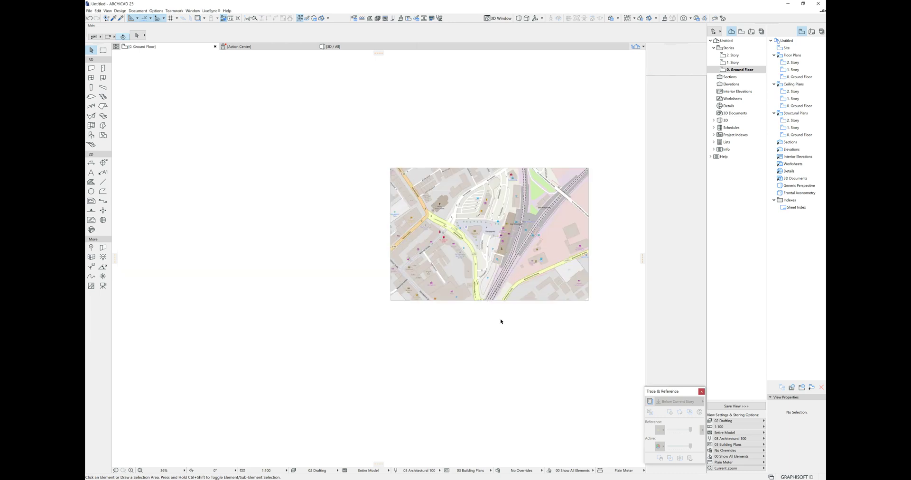
- Explode the placed map drawing into the current view without keeping the original, using the drawing's layer and the project's line and fill attributes
scroll(491, 282, "up", 2)
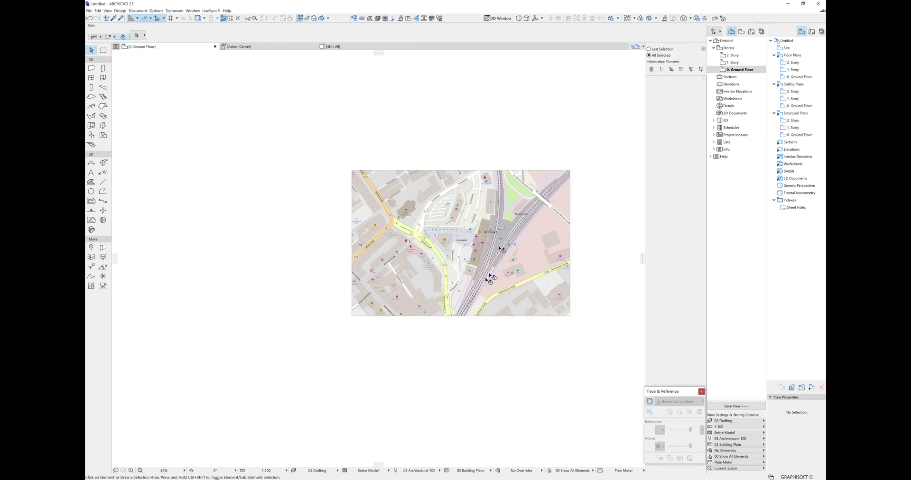
scroll(491, 278, "up", 2)
left_click(518, 179)
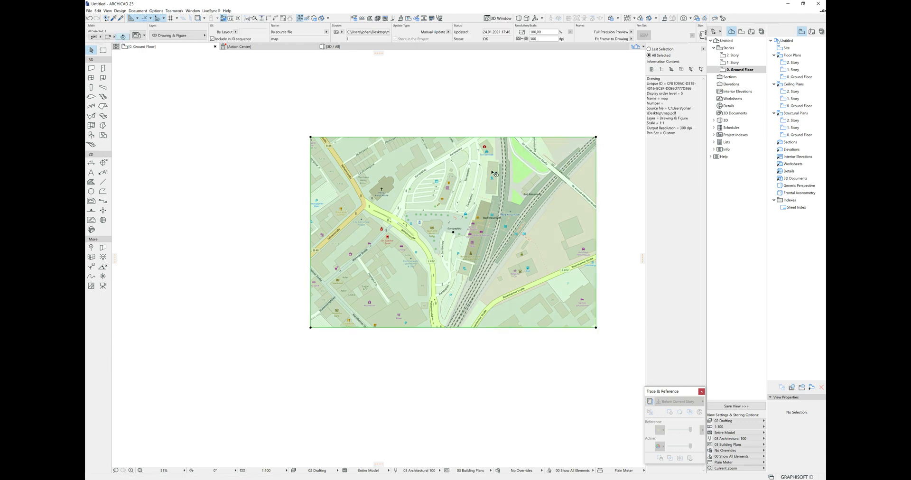
middle_click_drag(488, 195, 465, 214)
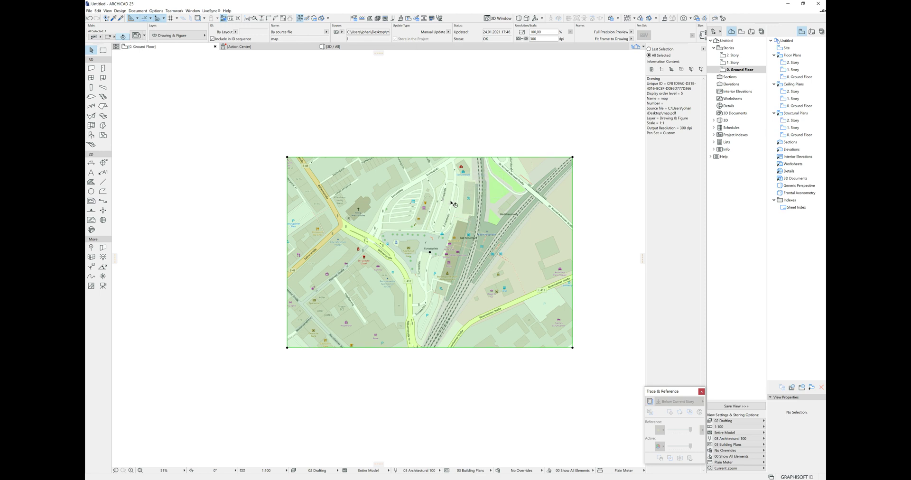
right_click(440, 217)
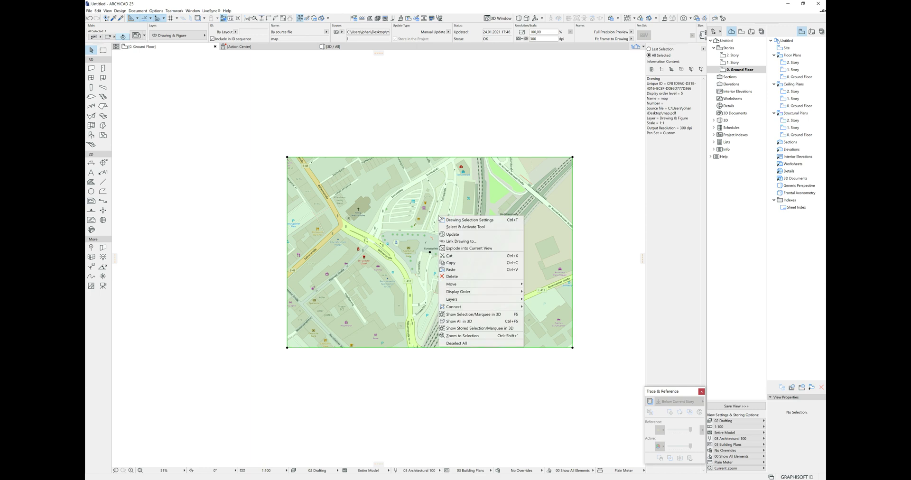
left_click(466, 250)
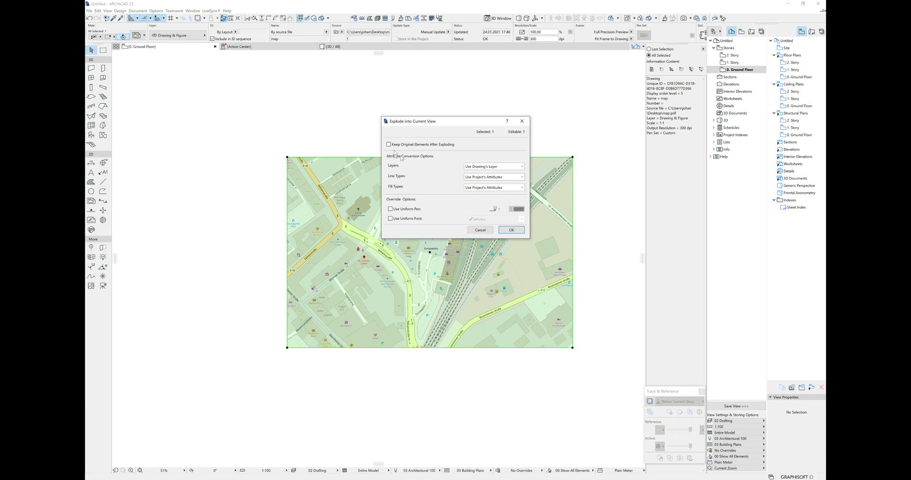
left_click(504, 231)
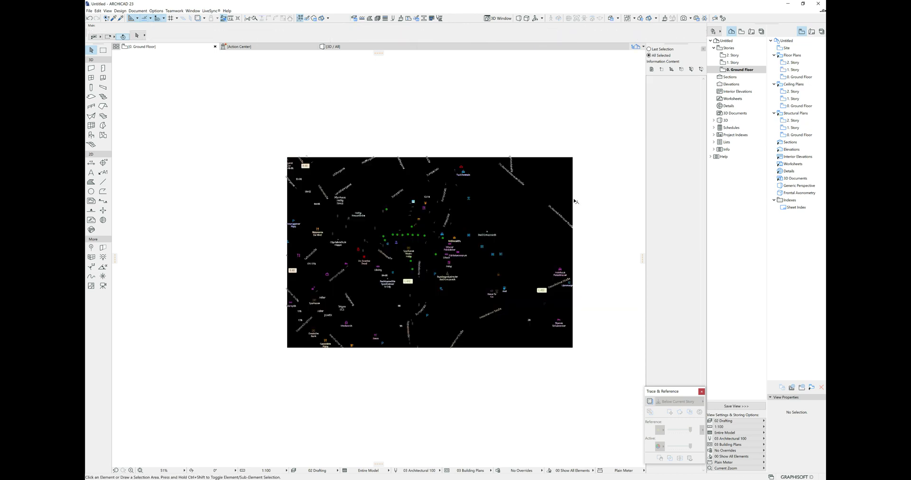
- Delete the large black foreground fill that covers the exploded map
scroll(535, 199, "up", 3)
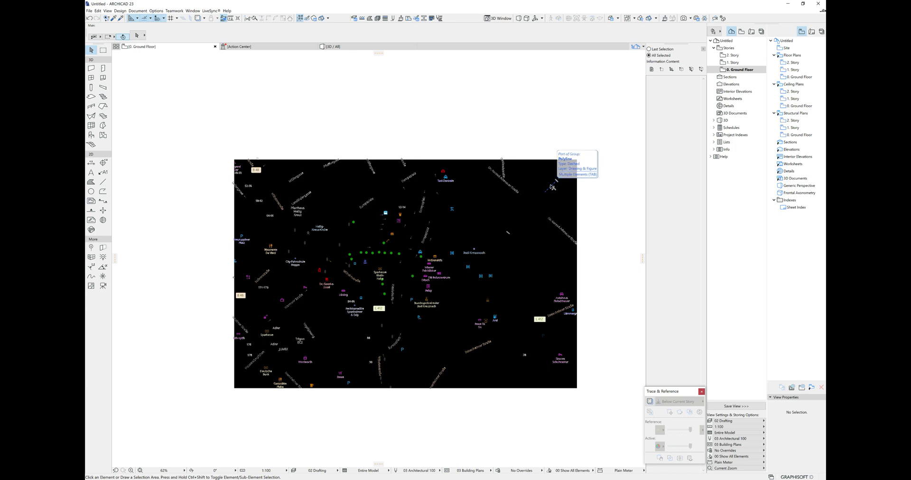
left_click(552, 186)
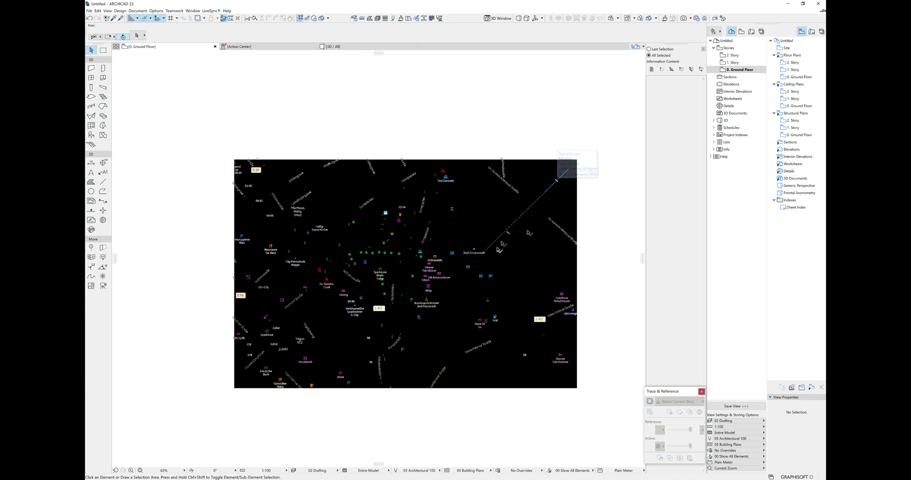
left_click(552, 204)
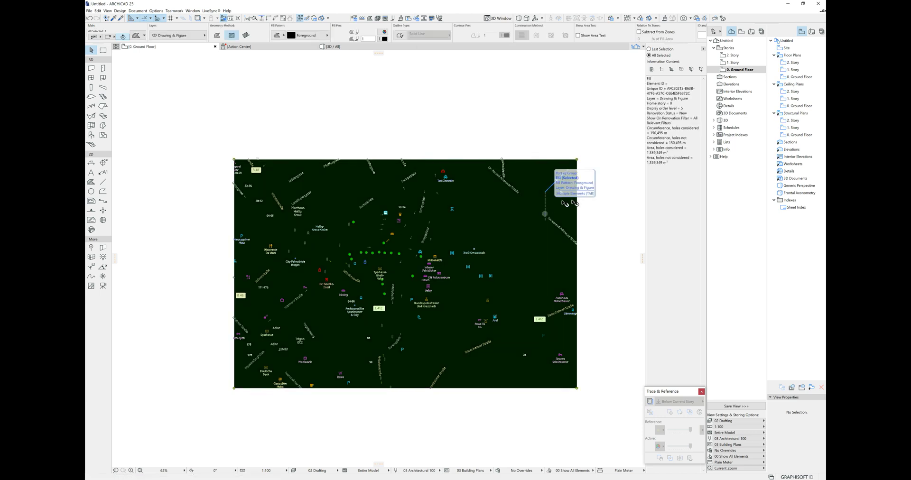
left_click(589, 203)
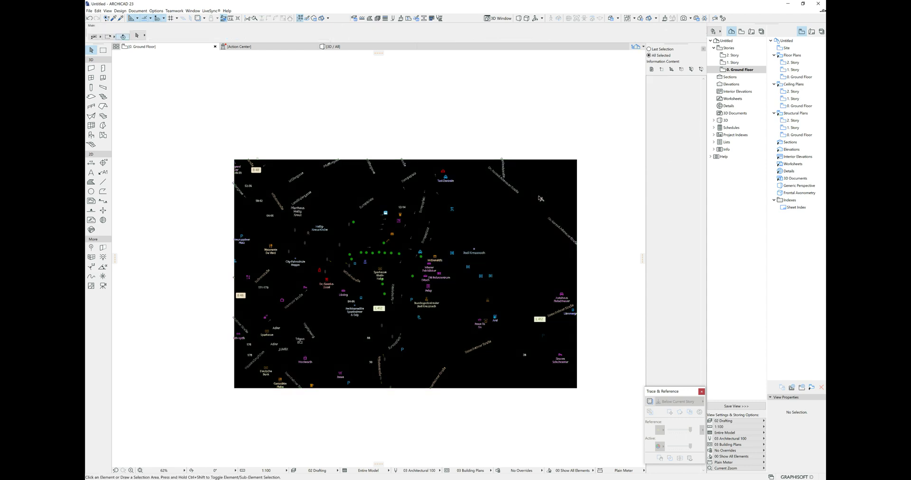
left_click(550, 202)
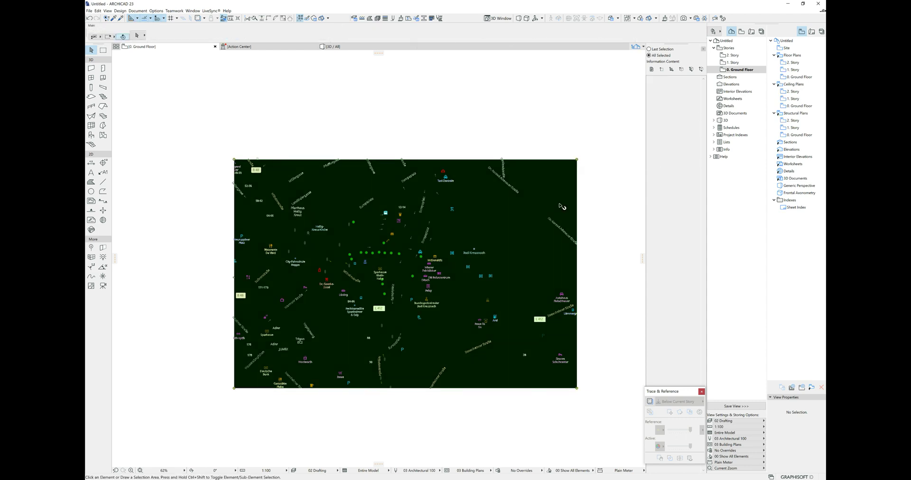
key("Escape")
- Examine the exploded map's elements, checking the outline polylines of the station building and the neighbouring building to its north
scroll(235, 261, "up", 1)
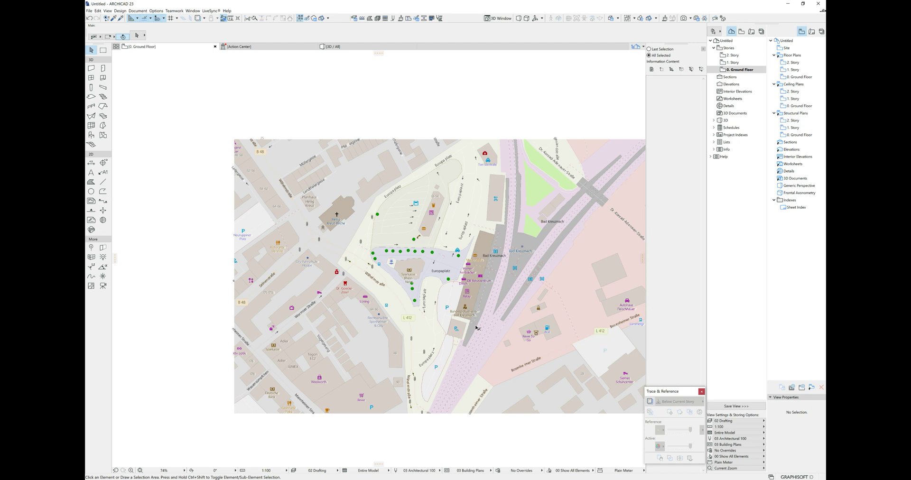
scroll(480, 319, "down", 1)
middle_click_drag(444, 314, 375, 309)
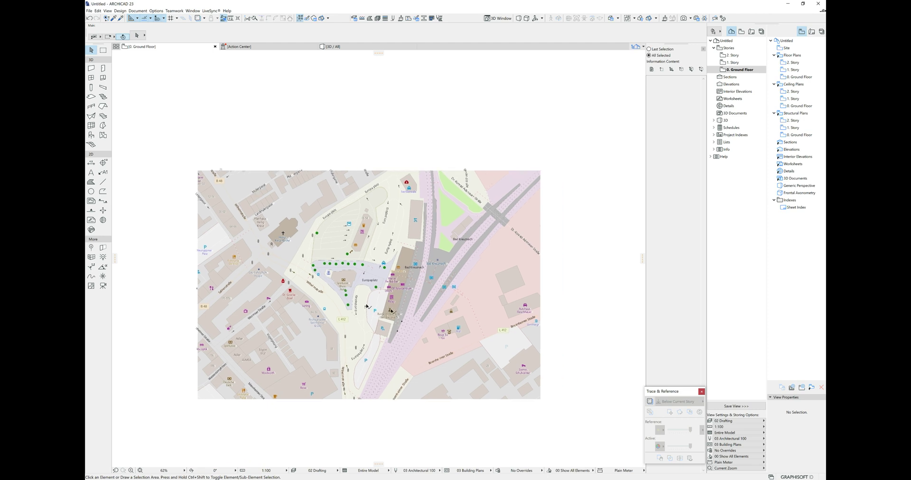
scroll(296, 267, "down", 2)
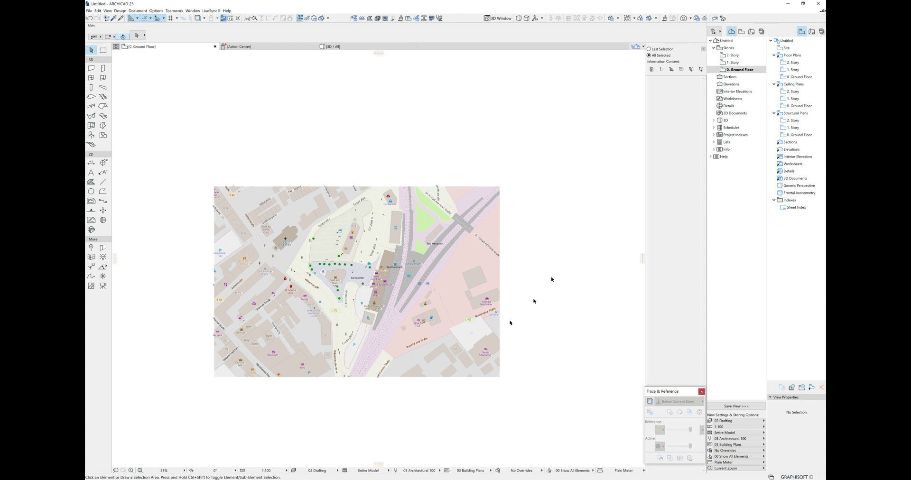
mouse_move(430, 328)
middle_mouse_down()
mouse_move(410, 326)
mouse_move(432, 327)
middle_mouse_up()
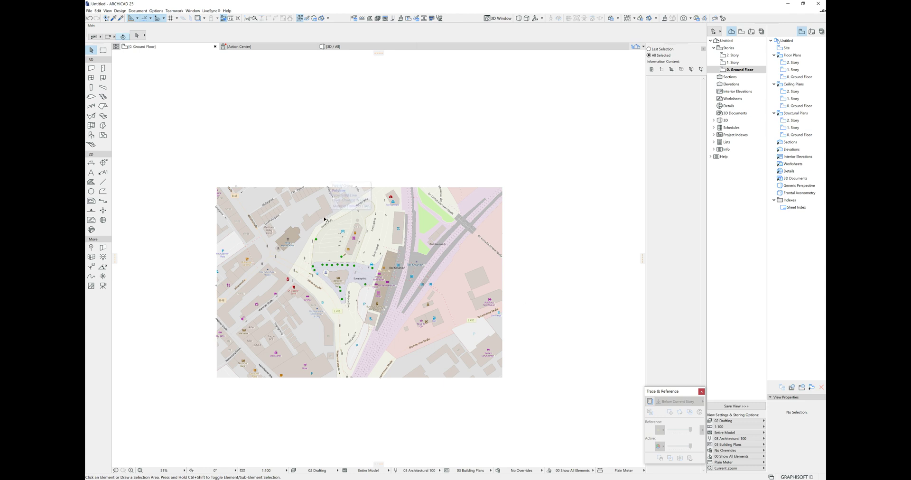
scroll(393, 251, "up", 5)
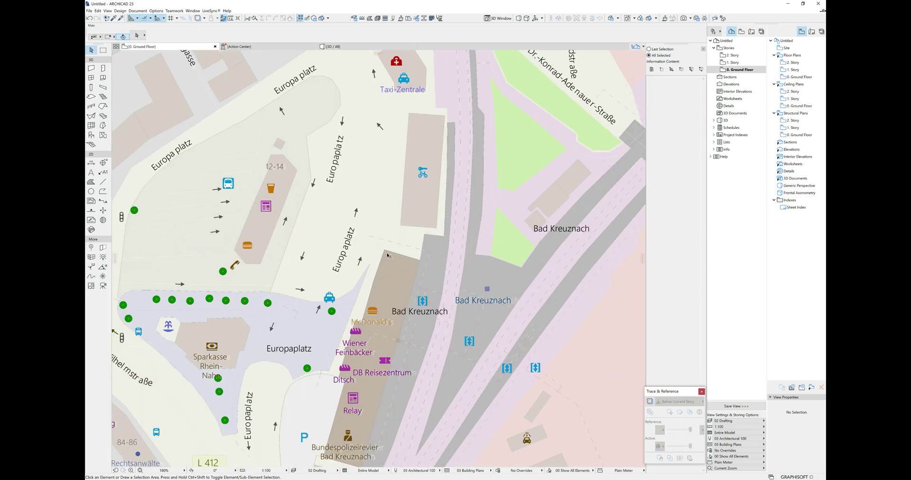
scroll(414, 220, "down", 2)
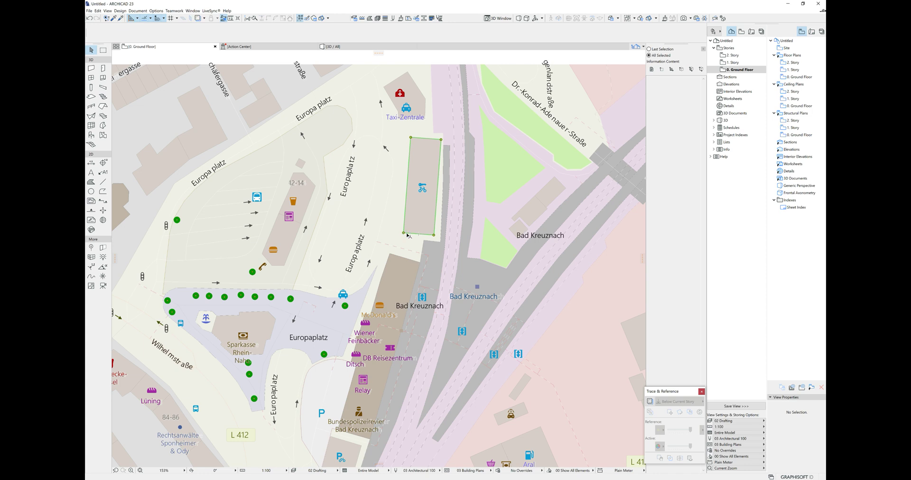
left_click(407, 235)
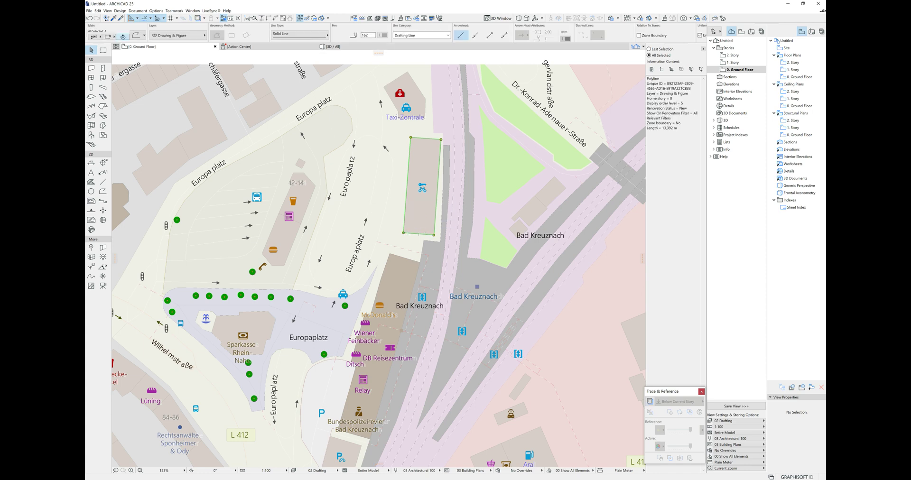
left_click(401, 258)
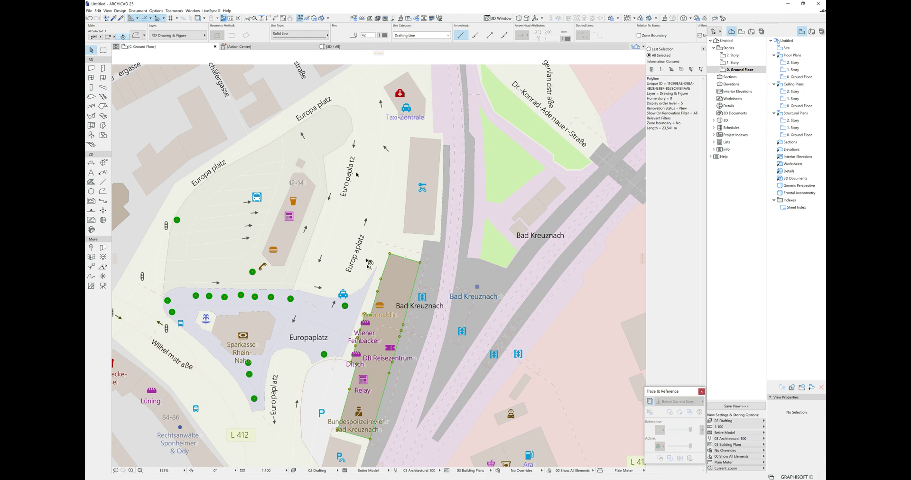
scroll(368, 262, "down", 5)
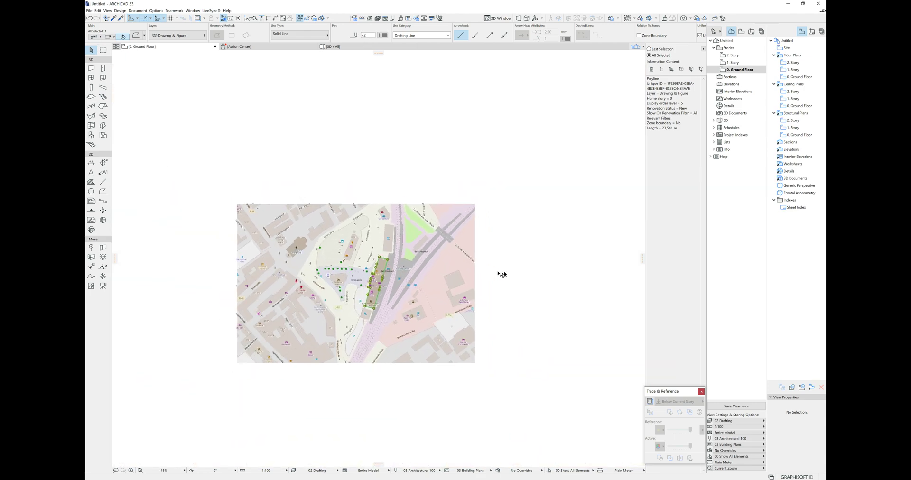
- Deselect everything, open Find & Select, and re-create its Pen criterion so that it searches for polylines with pen 162
left_click(504, 274)
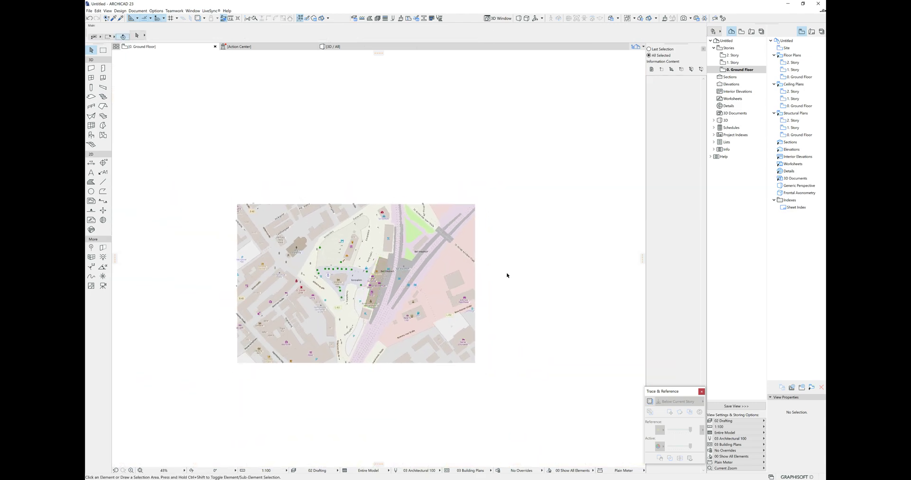
left_click(106, 19)
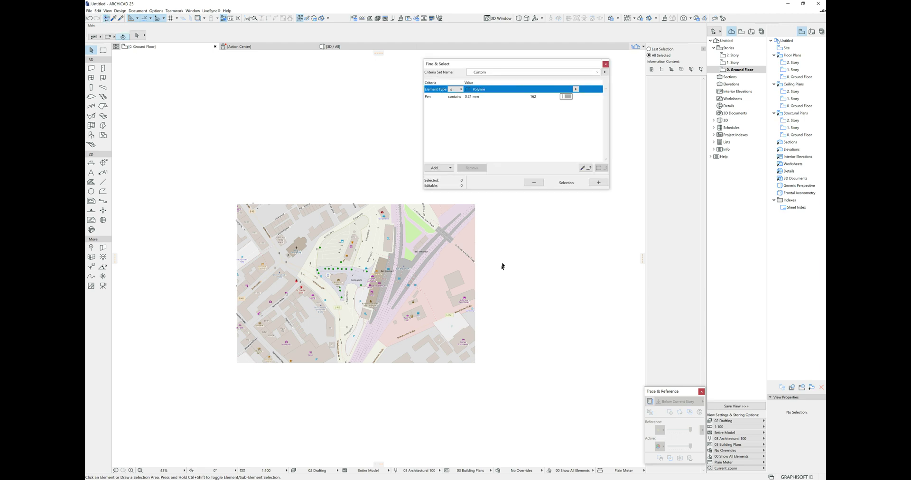
middle_click_drag(486, 275, 480, 276)
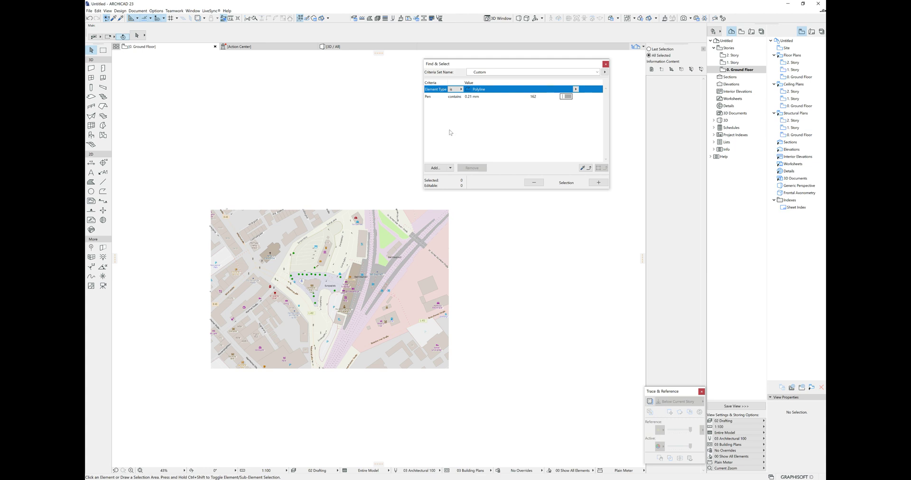
left_click(446, 96)
key("Delete")
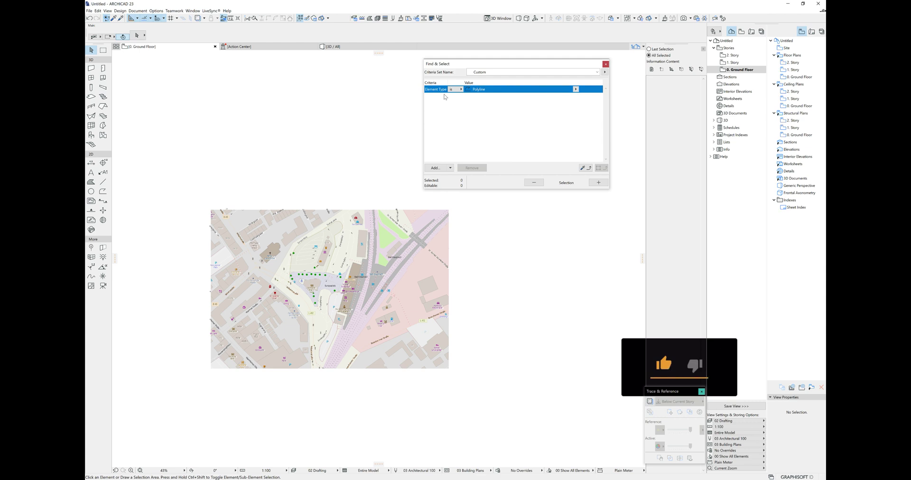
left_click(442, 169)
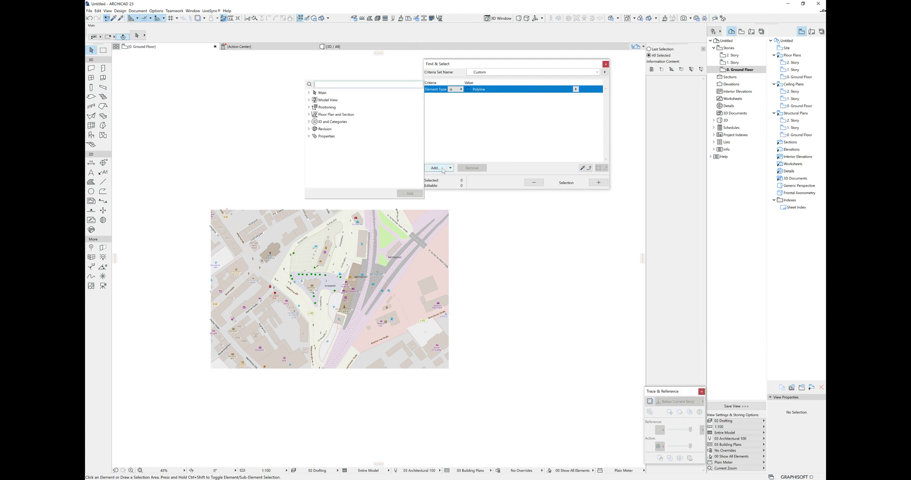
type("pen")
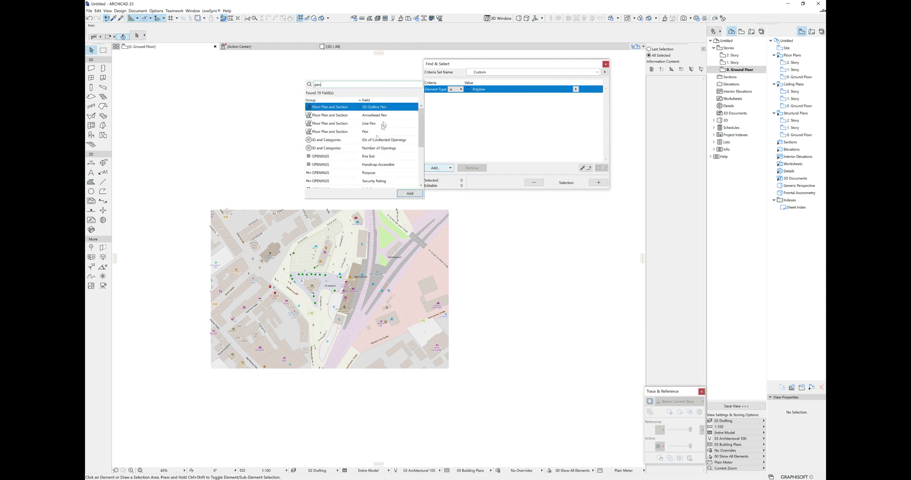
left_click(378, 132)
double_click(378, 131)
left_click(486, 137)
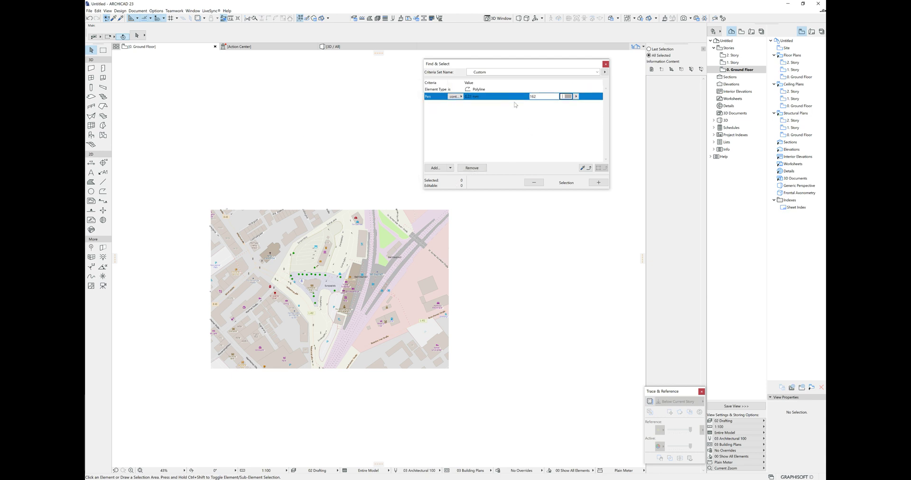
- Select the outline polyline of the building north of the station to check its pen against the search criterion
scroll(363, 247, "up", 5)
left_click(365, 240)
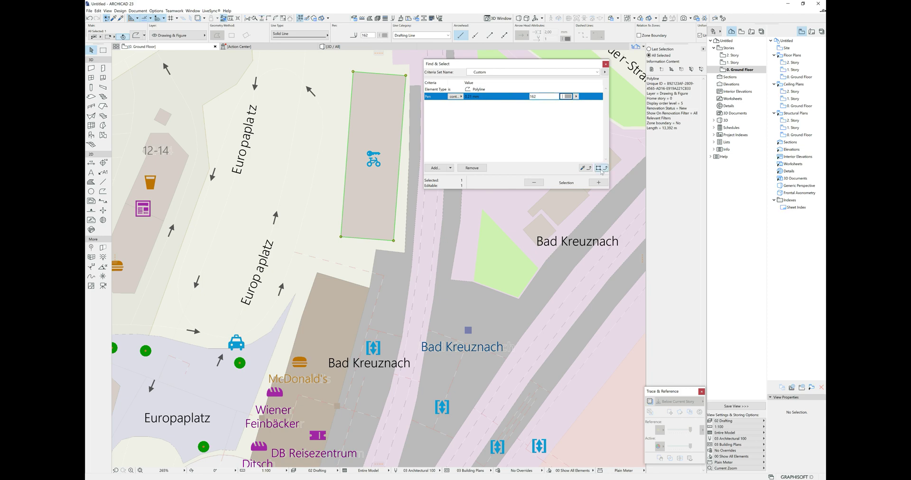
scroll(382, 101, "down", 2)
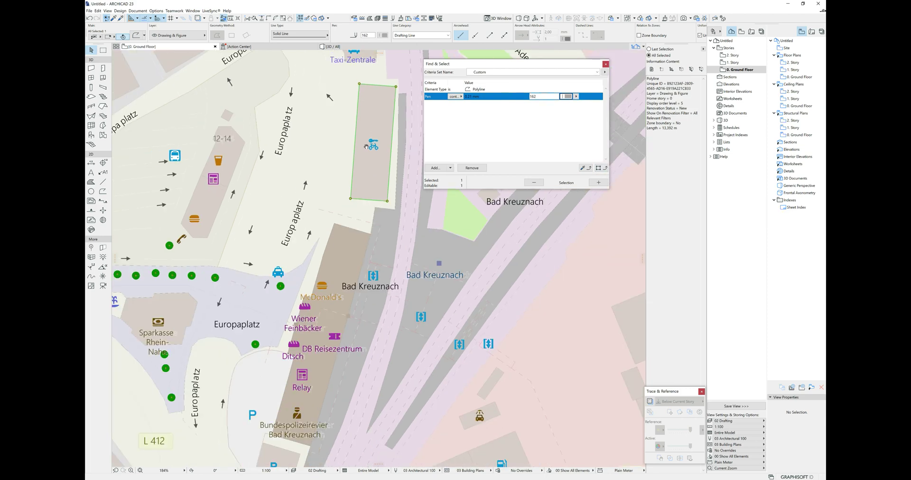
scroll(385, 244, "down", 2)
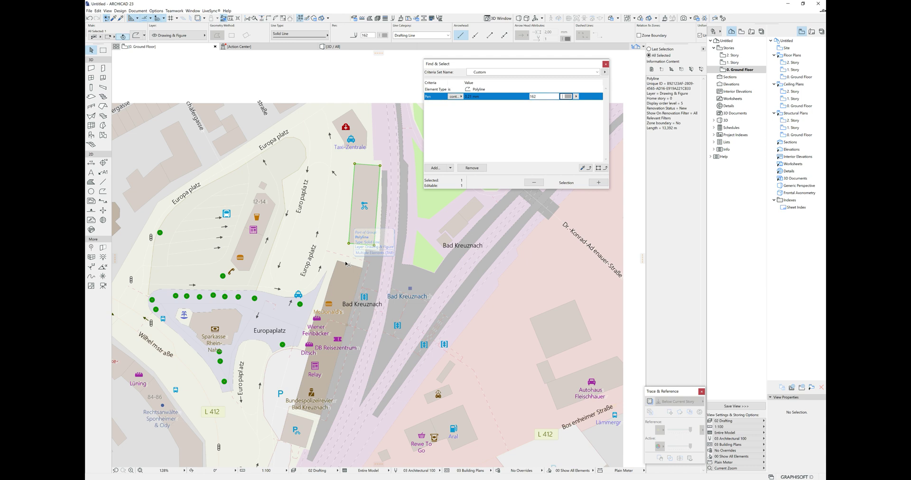
- Add a second Pen criterion to Find & Select, joined with "or", and set it to pen 42
left_click(436, 168)
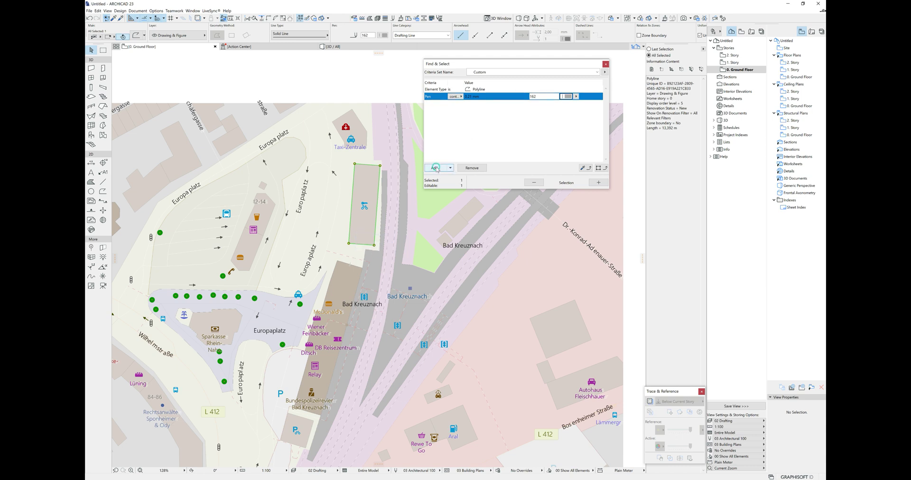
type("pen")
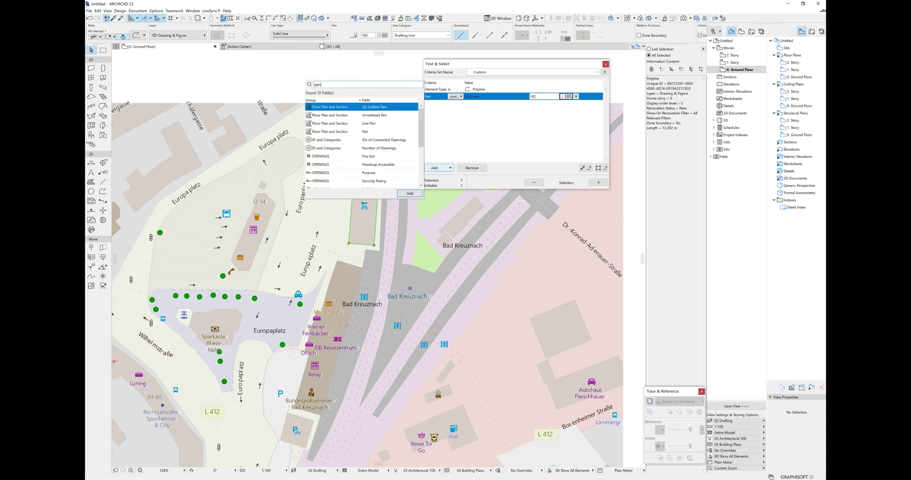
double_click(370, 131)
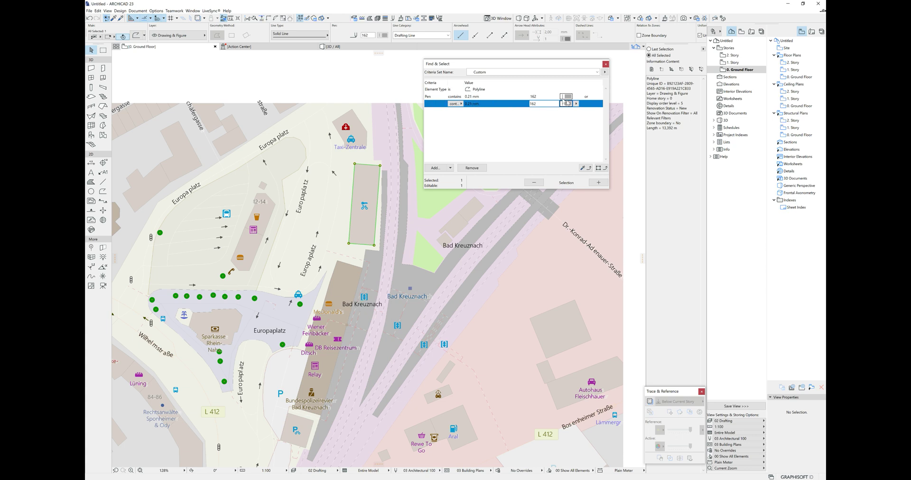
left_click(589, 97)
left_click(590, 97)
left_click(601, 102)
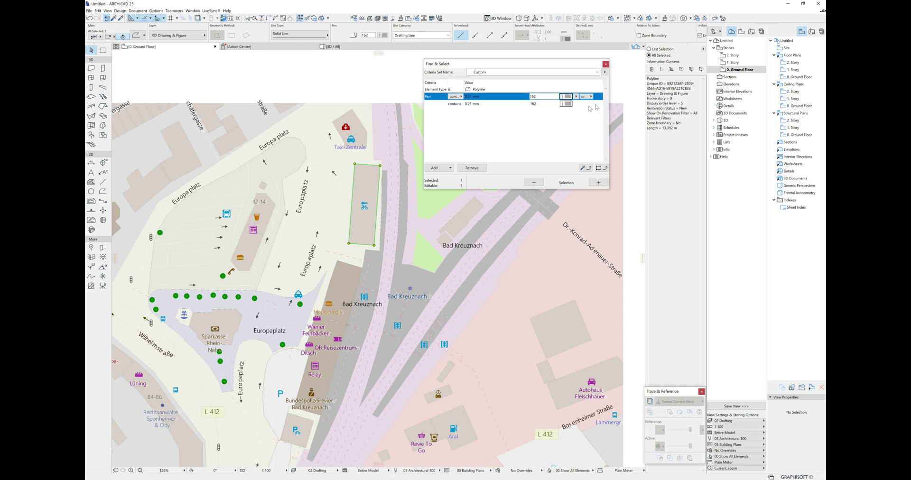
left_click(565, 104)
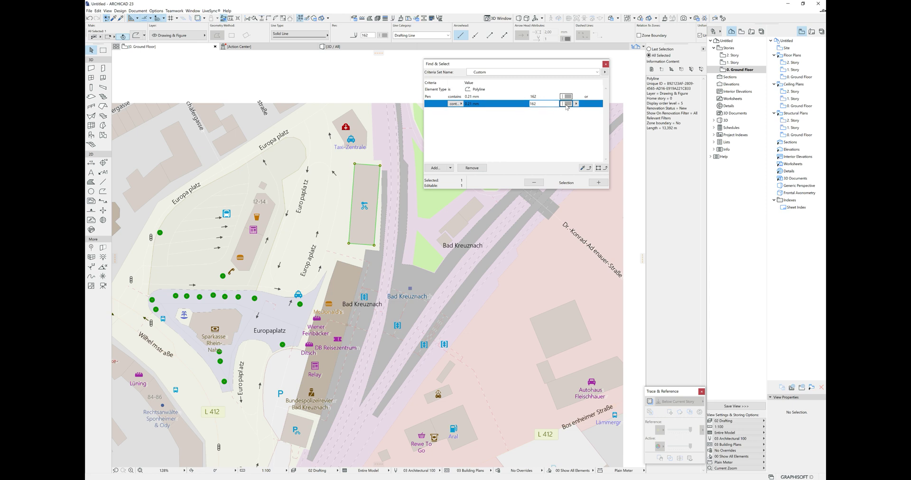
left_click(577, 104)
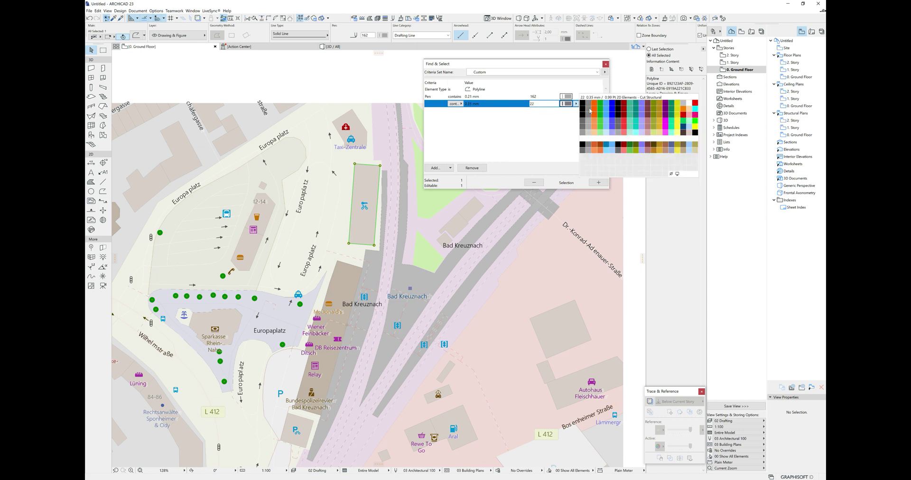
left_click(589, 116)
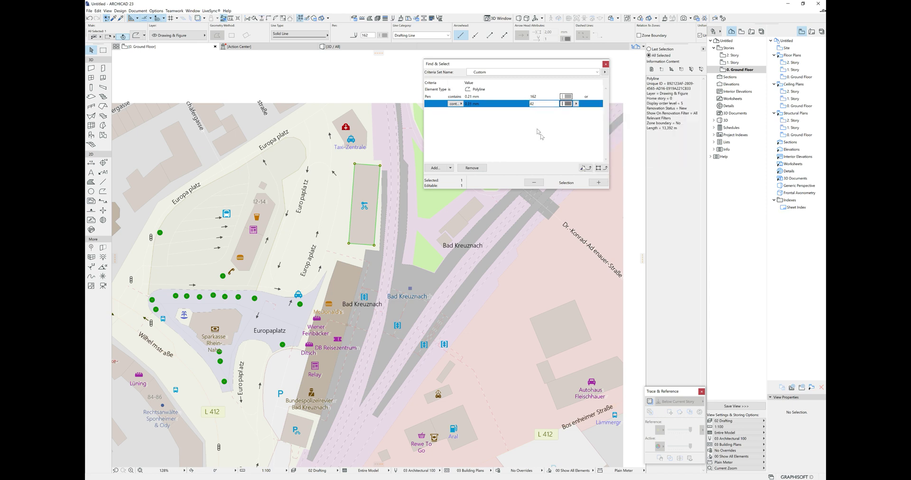
- Select all polylines that match pens 162 or 42 and move them horizontally to the empty area east of the map
left_click(598, 183)
scroll(441, 319, "down", 5)
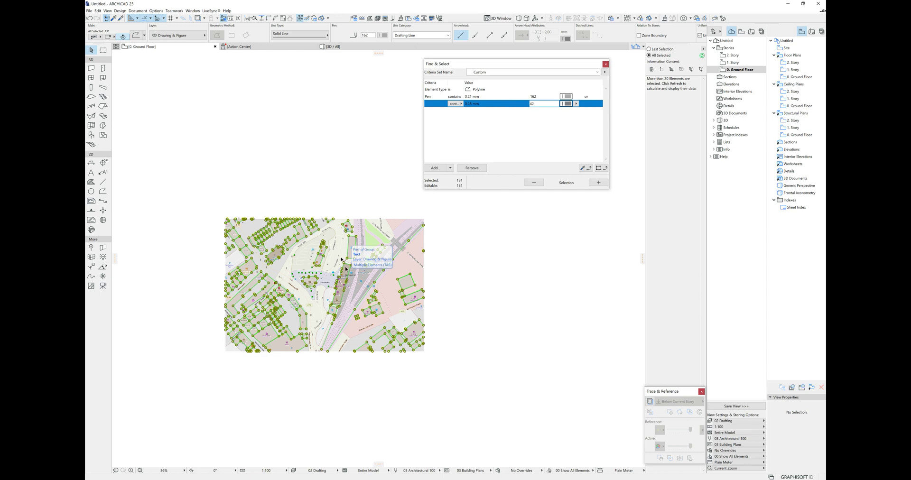
middle_click_drag(333, 274, 319, 281)
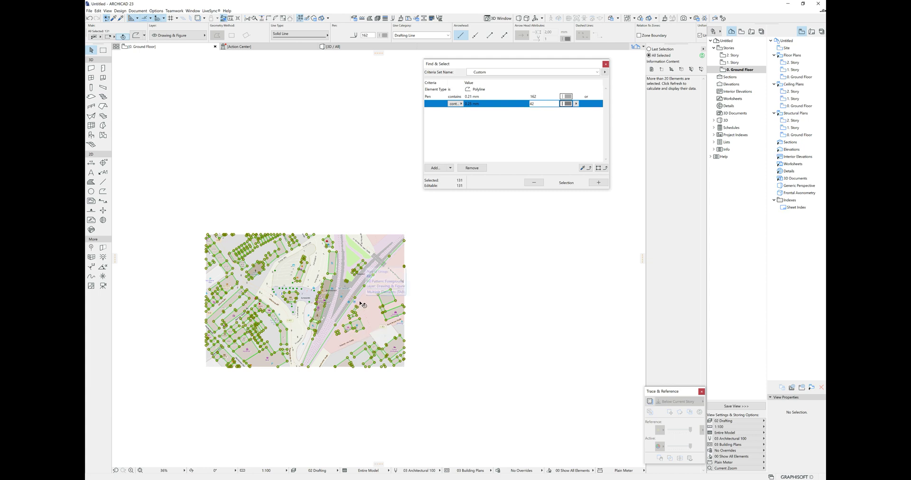
key("ctrl+d")
left_click(330, 290)
middle_click_drag(451, 290, 337, 290)
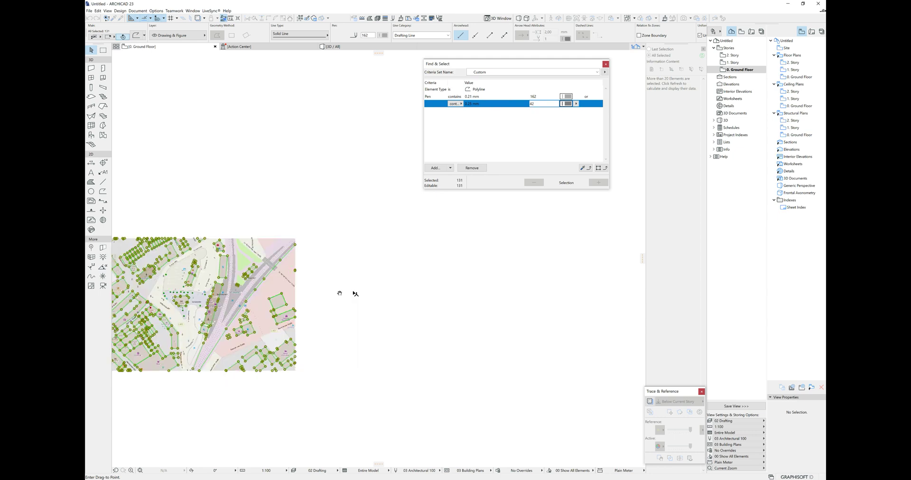
left_click(451, 294)
left_click(337, 206)
middle_click_drag(333, 322, 399, 321)
left_click(369, 378)
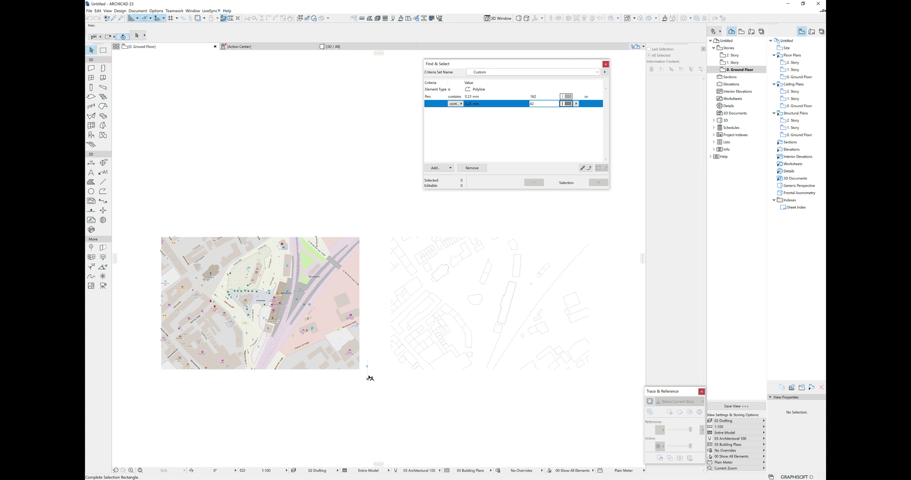
left_click(290, 276)
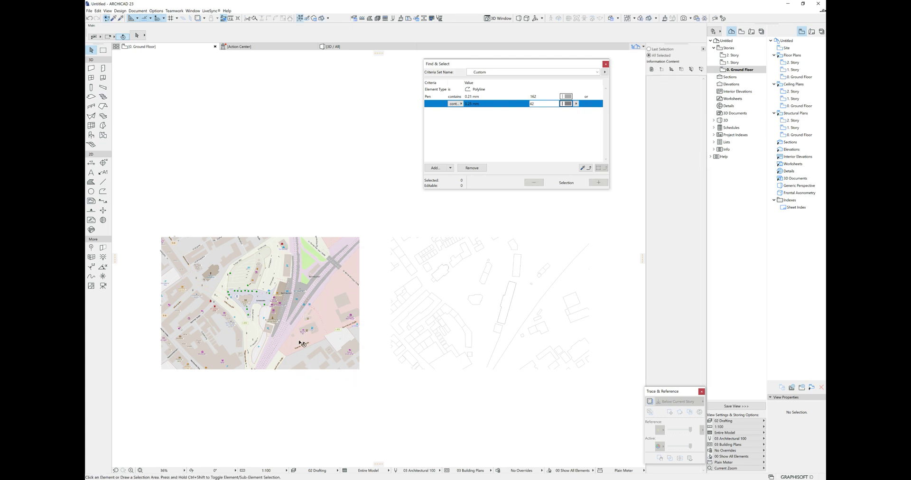
- Copy the settings of the dashed polyline along the northern railway track into the Find & Select criteria
scroll(274, 328, "up", 10)
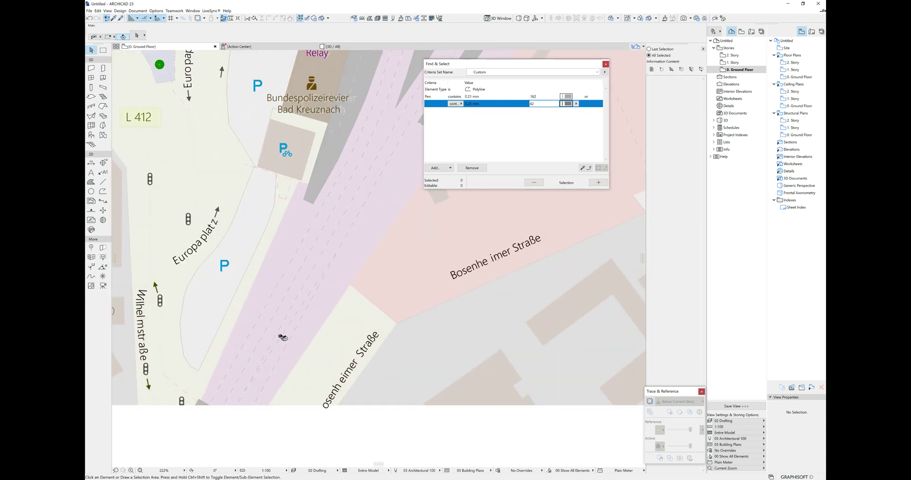
scroll(304, 324, "down", 8)
middle_click_drag(339, 284, 318, 327)
scroll(433, 286, "down", 1)
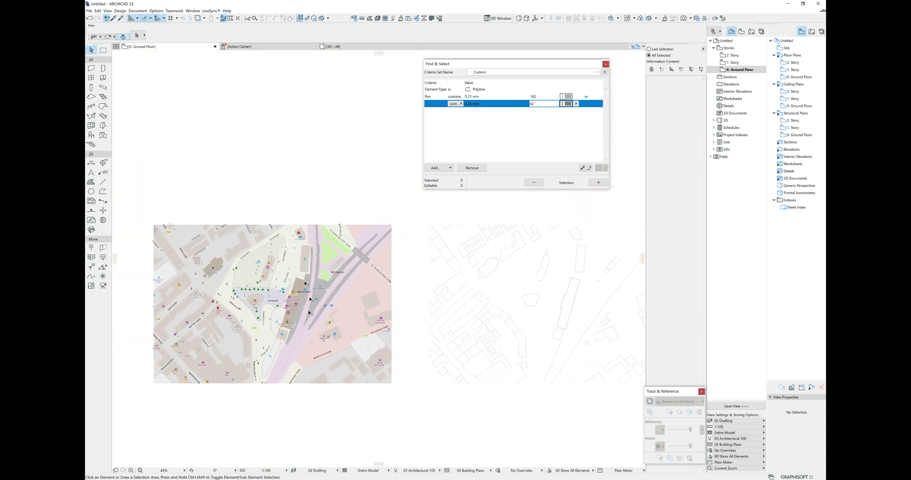
scroll(299, 291, "up", 2)
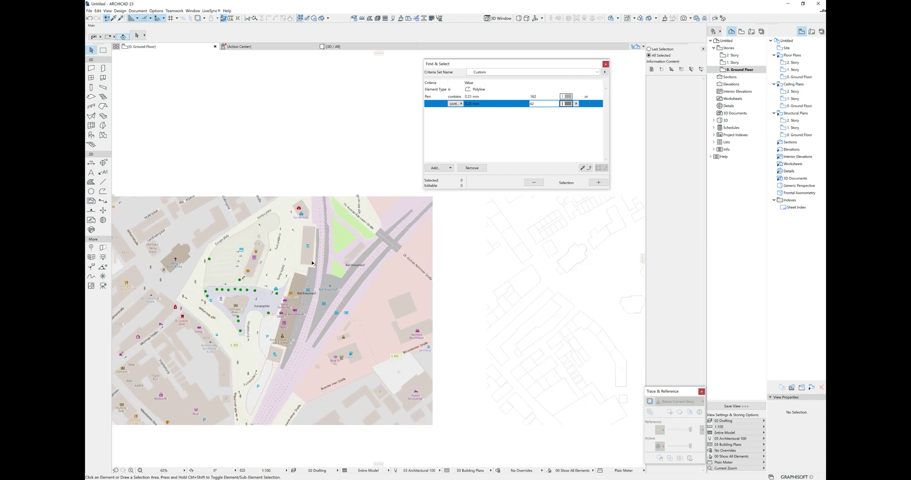
scroll(318, 228, "down", 1)
scroll(321, 220, "up", 5)
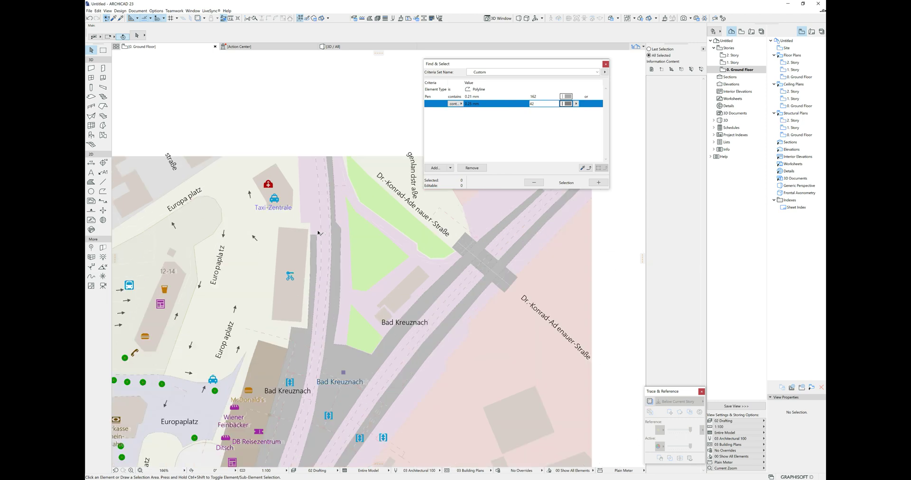
left_click(322, 220)
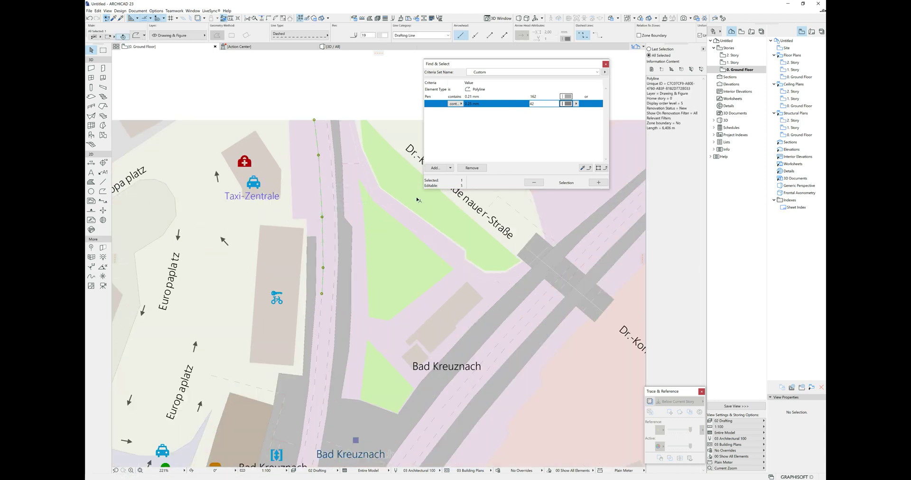
left_click(602, 169)
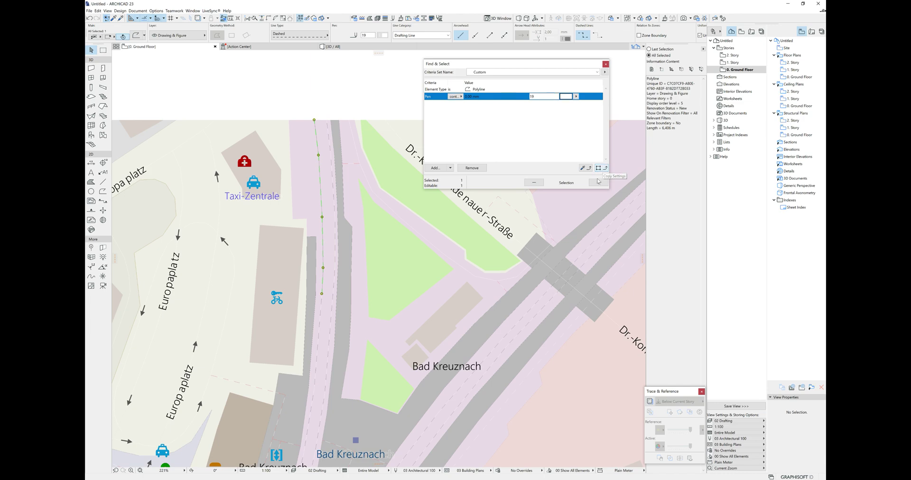
- Select all polylines with pen 19 and move them from the map's southeast corner onto the matching corner of the extracted building outlines
left_click(598, 182)
scroll(446, 272, "down", 10)
middle_click_drag(446, 273, 336, 260)
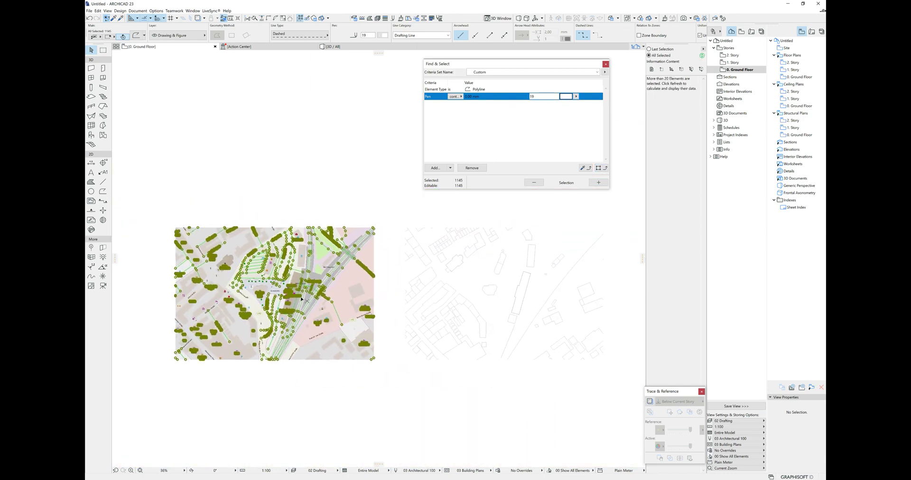
key("ctrl+e")
key("ctrl+d")
scroll(375, 364, "up", 8)
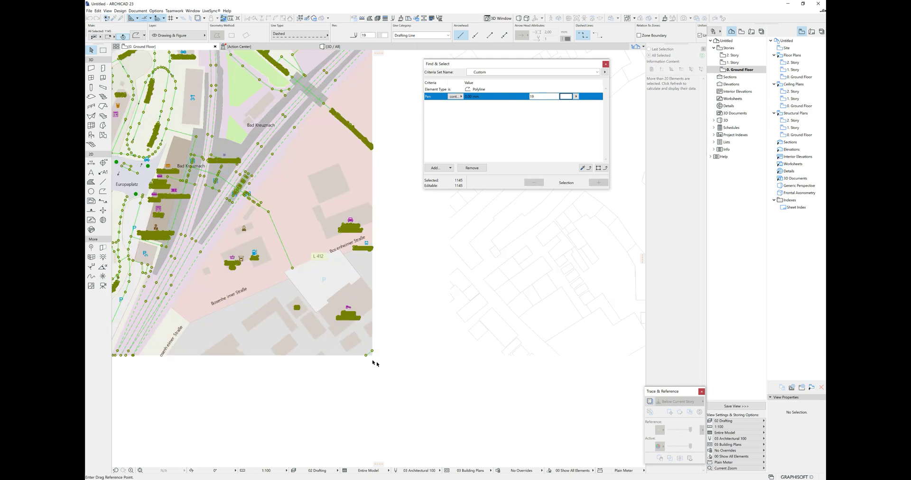
left_click(374, 355)
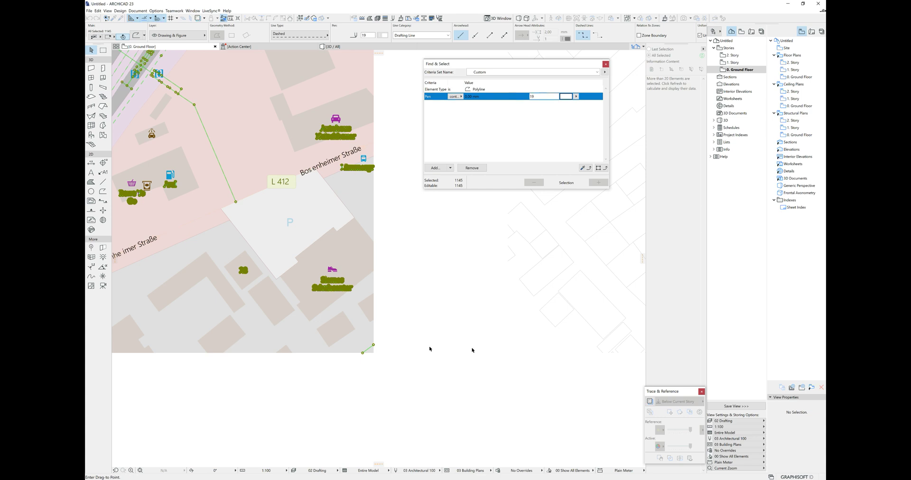
scroll(400, 353, "down", 8)
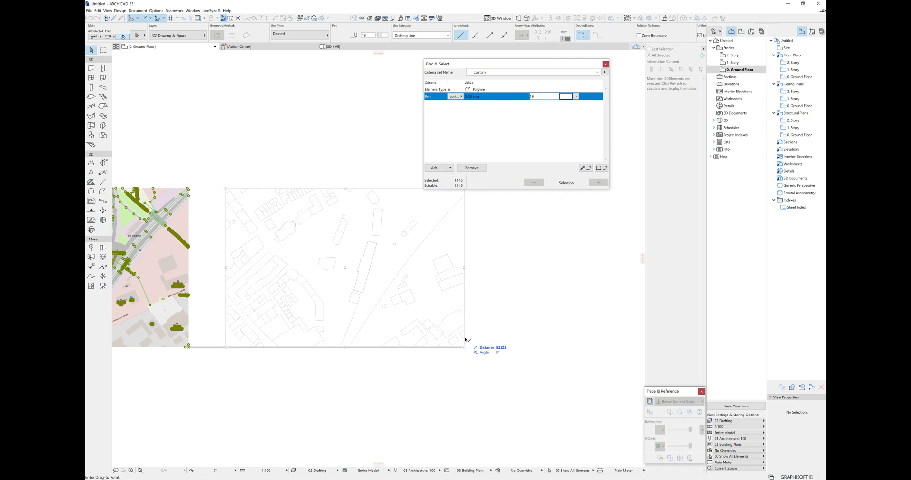
left_click(464, 346)
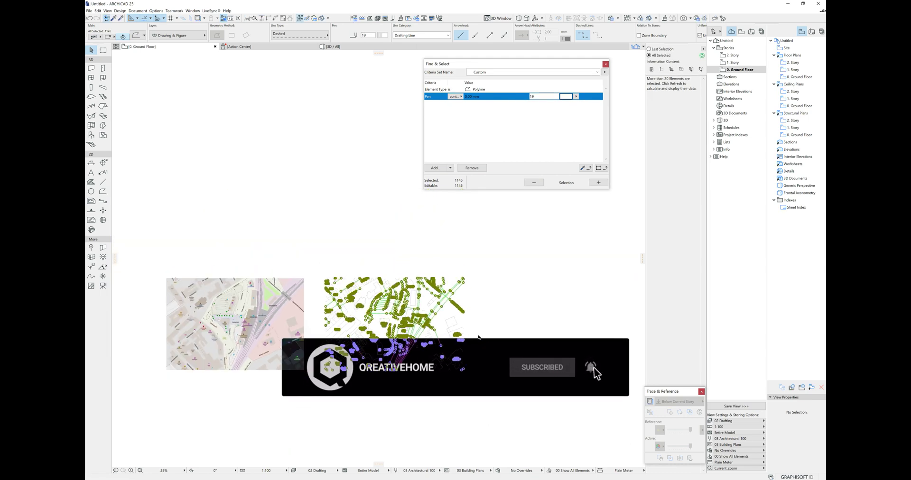
- Move the selected pen 19 polylines 36000 straight north of the building outlines, and delete them
key("ctrl+d")
left_click(464, 370)
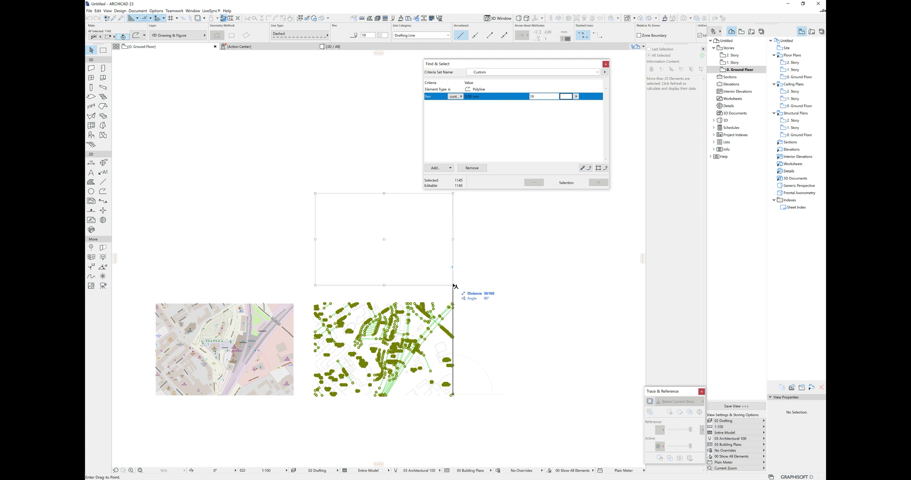
type("36000")
key("Return")
key("Delete")
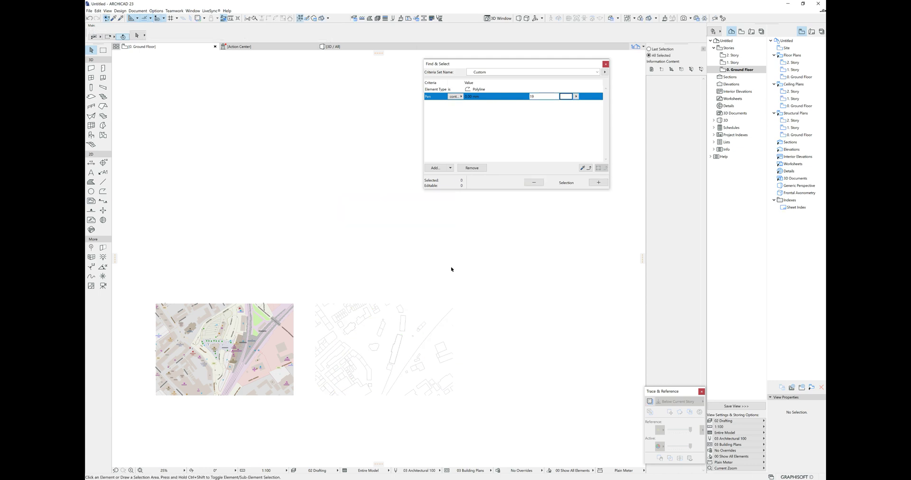
- Undo the deletion of the pen 19 polylines and assign them the red pen 68
key("ctrl+z")
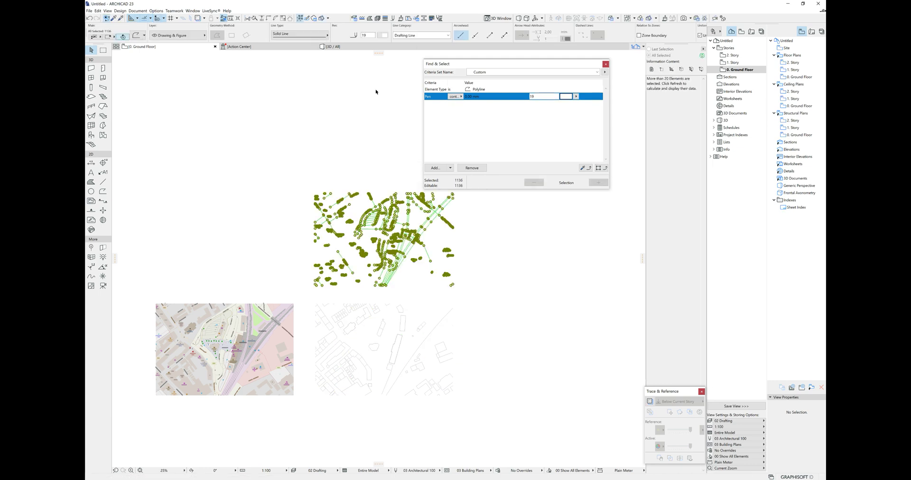
left_click(383, 36)
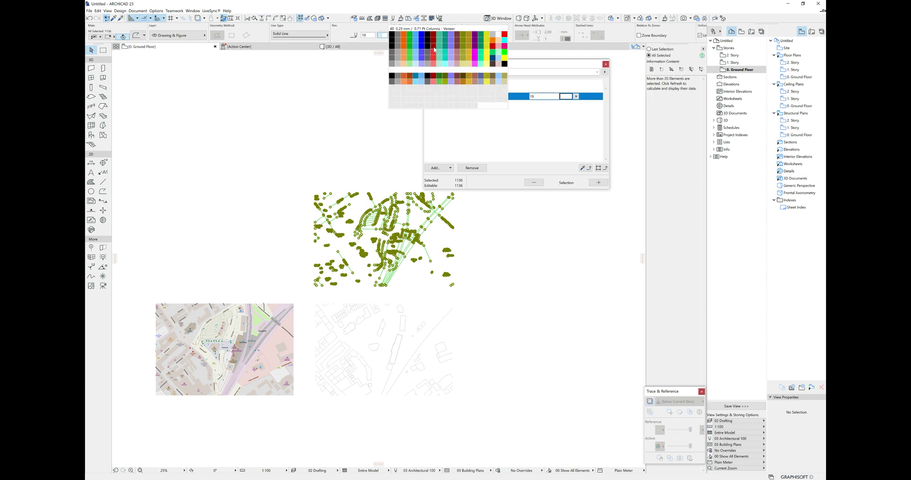
left_click(431, 46)
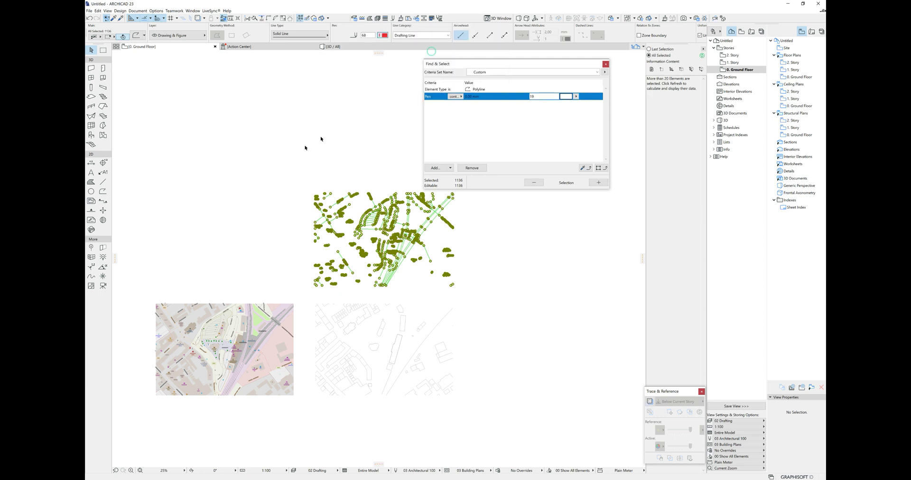
left_click(281, 154)
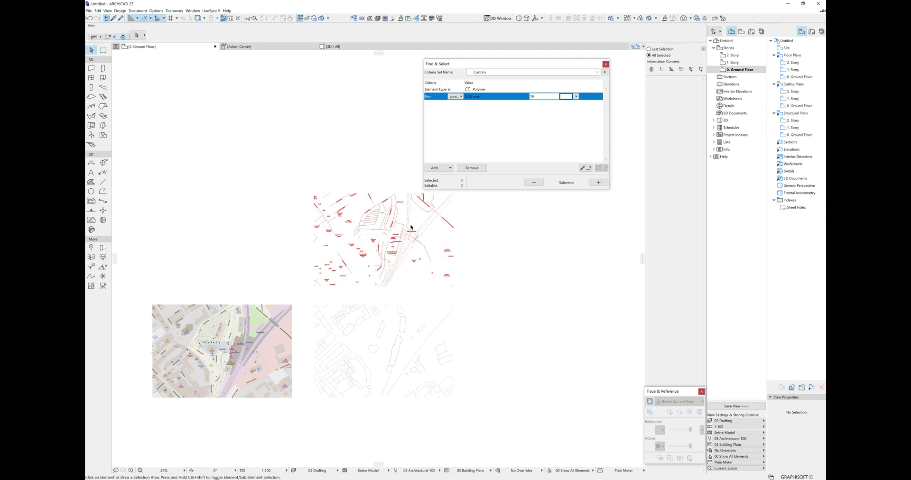
- Select all dashed railway track polylines in the red linework and move them straight south onto the extracted building outlines
scroll(411, 225, "up", 4)
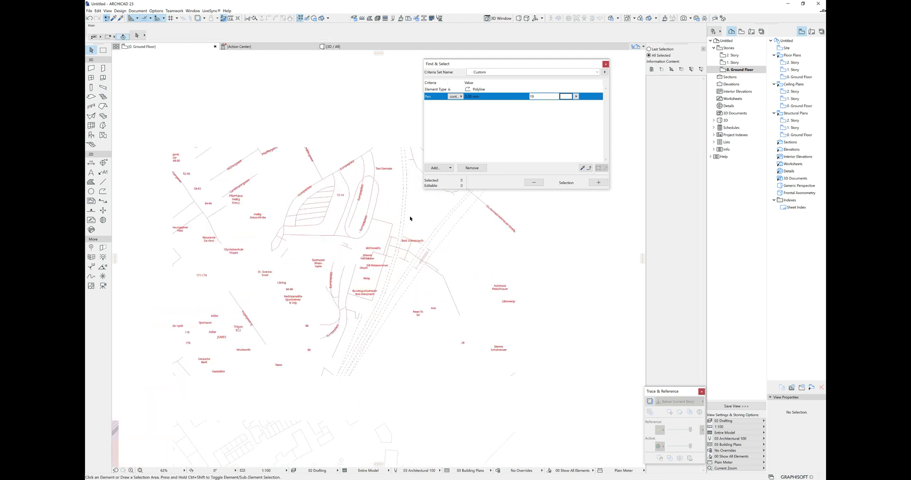
left_click(401, 188)
middle_click_drag(358, 322, 364, 291)
scroll(364, 290, "up", 3)
left_click(376, 366)
left_click_drag(385, 341, 340, 285)
middle_click_drag(390, 242, 365, 289)
left_click(374, 258, "shift")
left_click(416, 245, "shift")
left_click(427, 251, "shift")
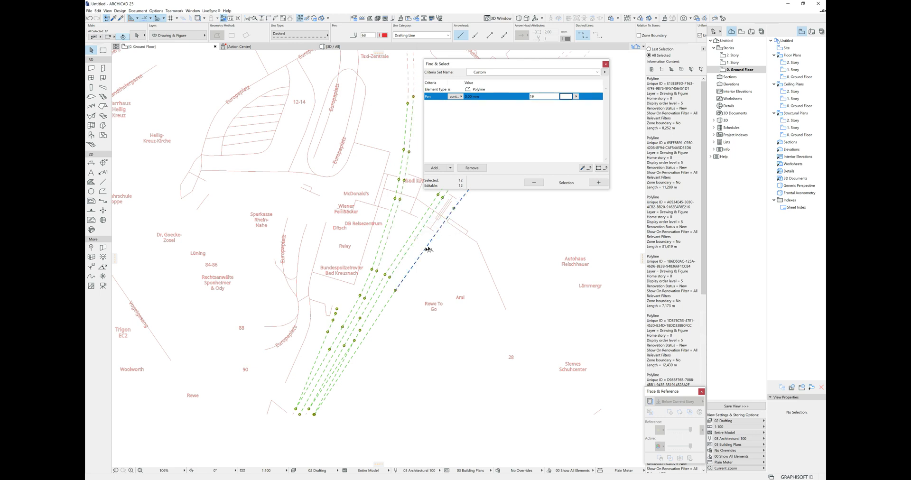
scroll(465, 236, "down", 4)
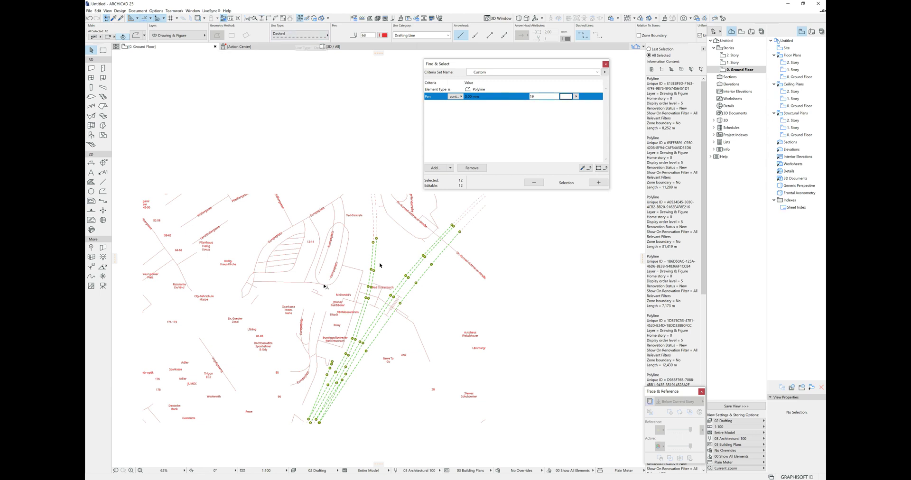
scroll(378, 234, "up", 2)
left_click(377, 222, "shift")
left_click(376, 220, "shift")
left_click(507, 204, "shift")
scroll(498, 227, "down", 4)
middle_click_drag(450, 387, 441, 289)
left_click_drag(397, 260, 397, 279)
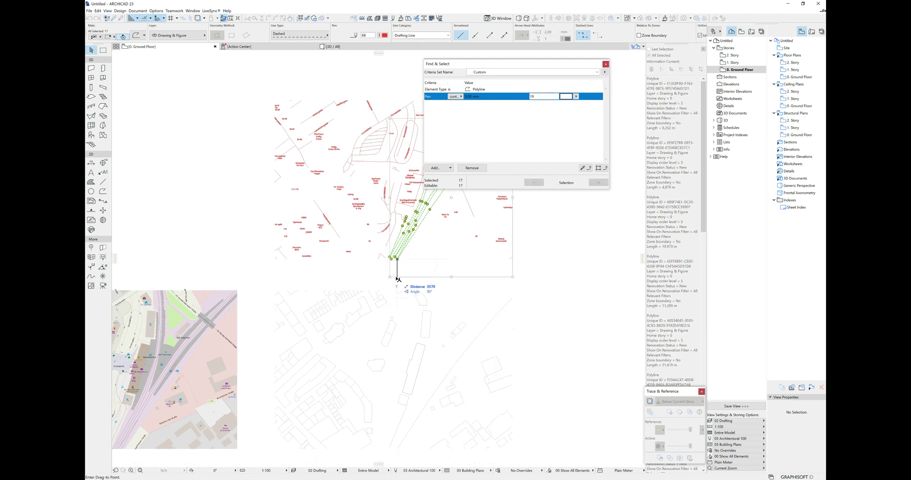
type("36")
key("Return")
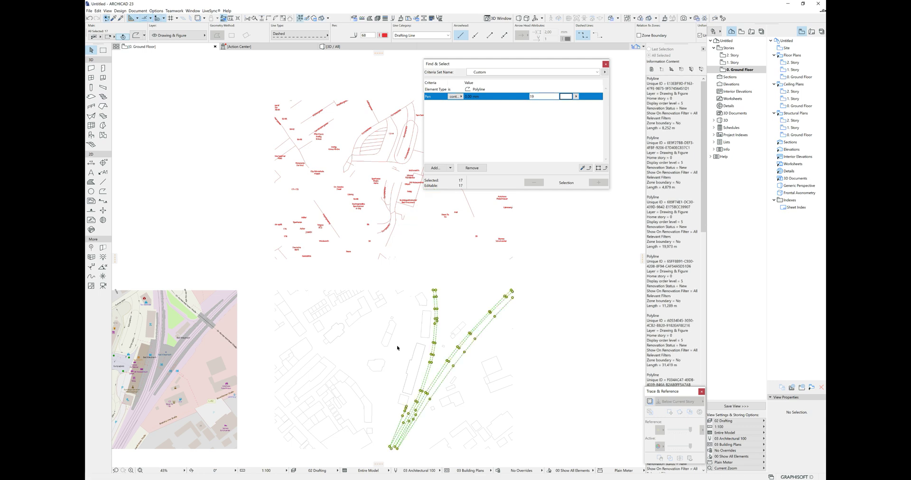
- Delete the remaining red linework north of the building outlines and the coloured source map west of them
scroll(397, 346, "down", 3)
middle_click_drag(497, 292, 492, 313)
mouse_move(492, 310)
left_mouse_down()
mouse_move(272, 218)
mouse_move(254, 180)
left_mouse_up()
key("Delete")
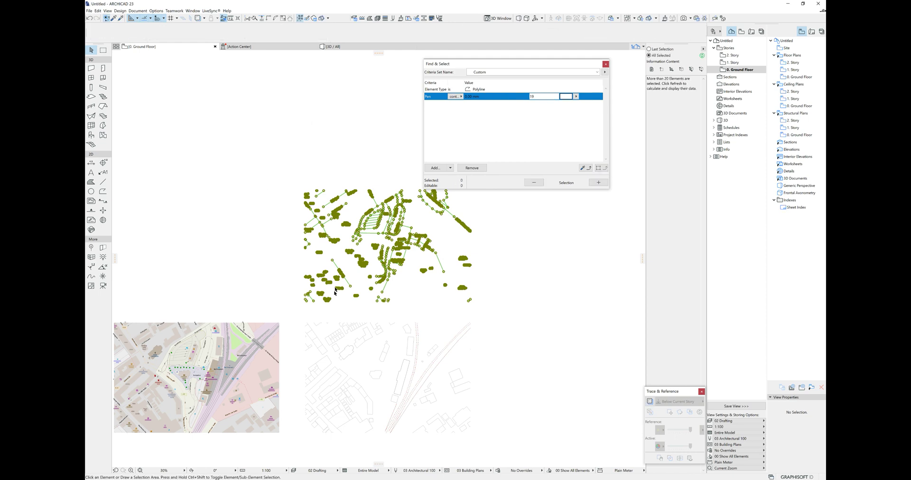
left_click_drag(361, 393, 171, 241)
key("Delete")
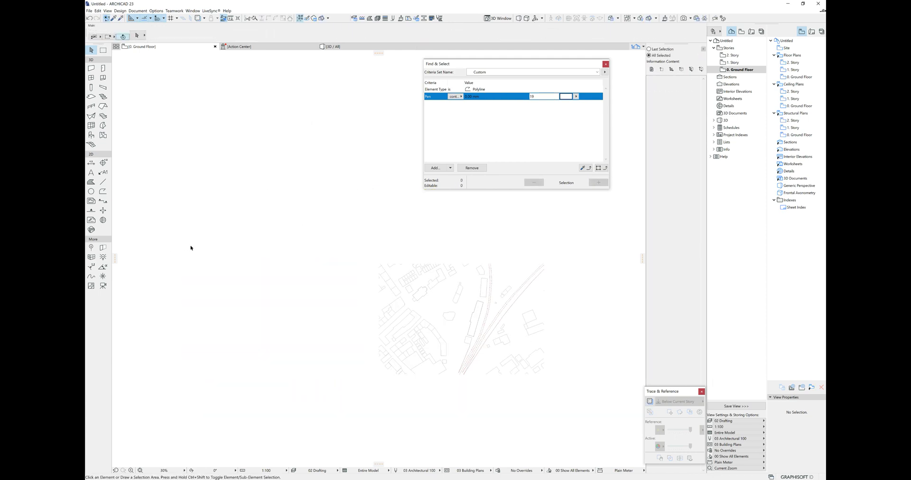
- Examine the cleaned site plan with its building outlines and dashed railway tracks for remaining colour differences
scroll(377, 284, "up", 3)
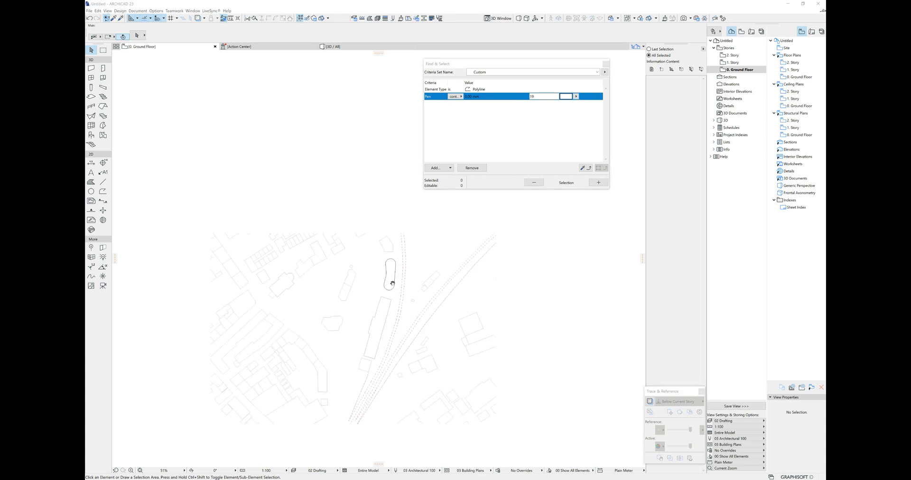
scroll(389, 260, "up", 1)
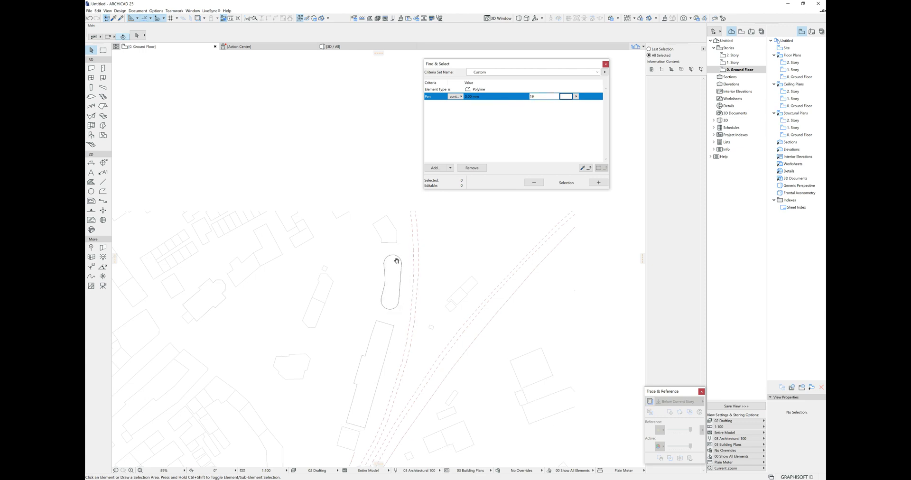
scroll(397, 267, "up", 2)
scroll(397, 275, "down", 3)
scroll(396, 278, "down", 2)
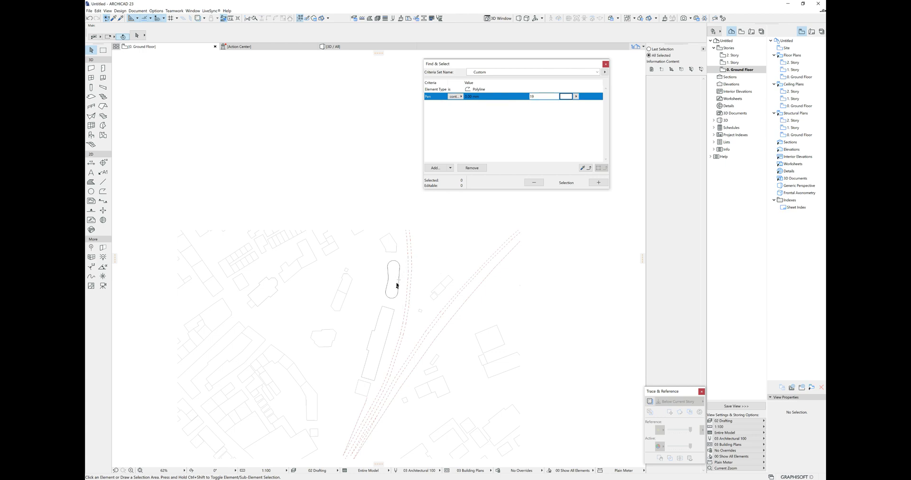
scroll(401, 265, "down", 1)
scroll(394, 271, "down", 1)
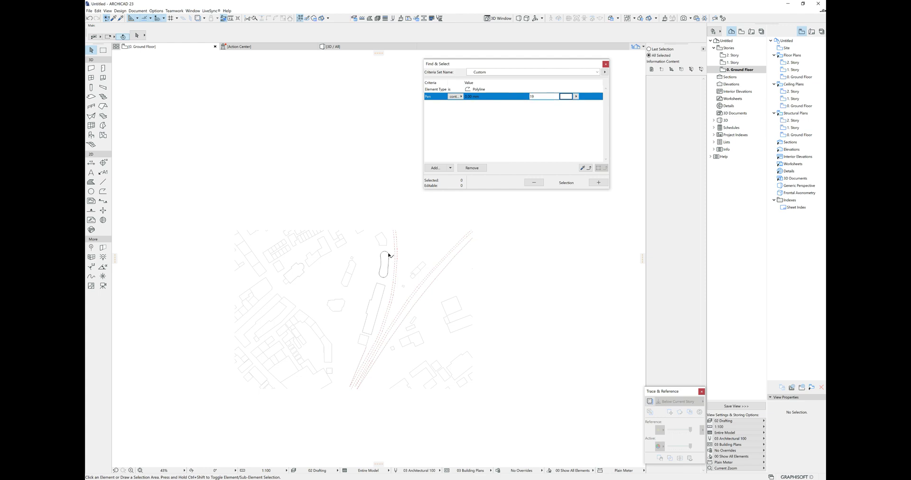
scroll(389, 259, "down", 2)
scroll(389, 260, "up", 1)
scroll(372, 241, "down", 1)
scroll(373, 252, "up", 1)
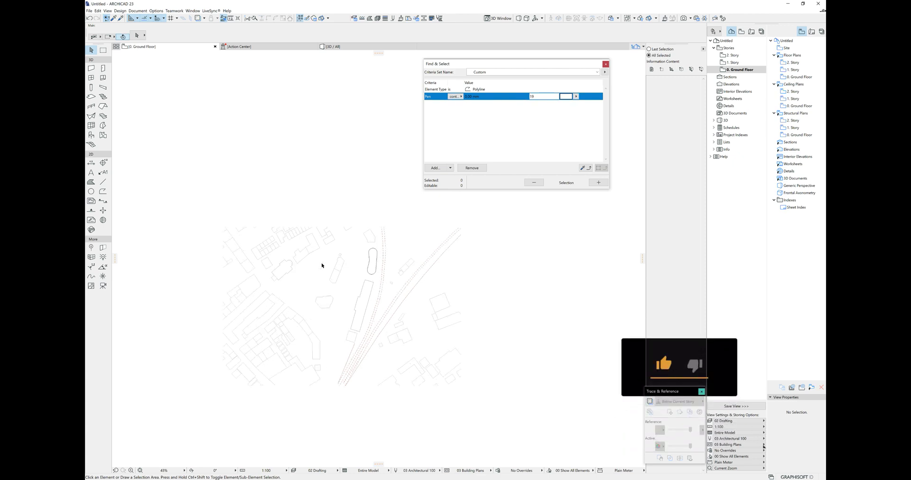
- Try to assign pen 1 to all polylines of the site plan
left_click(204, 206)
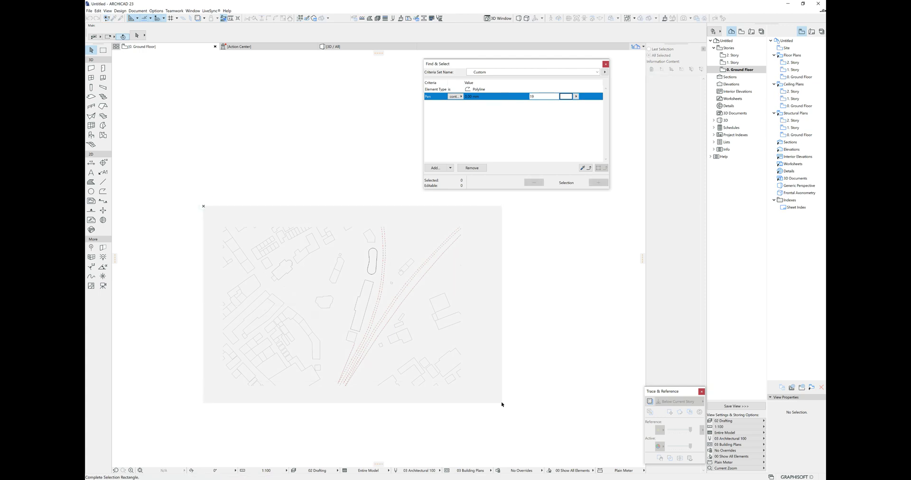
left_click(501, 404)
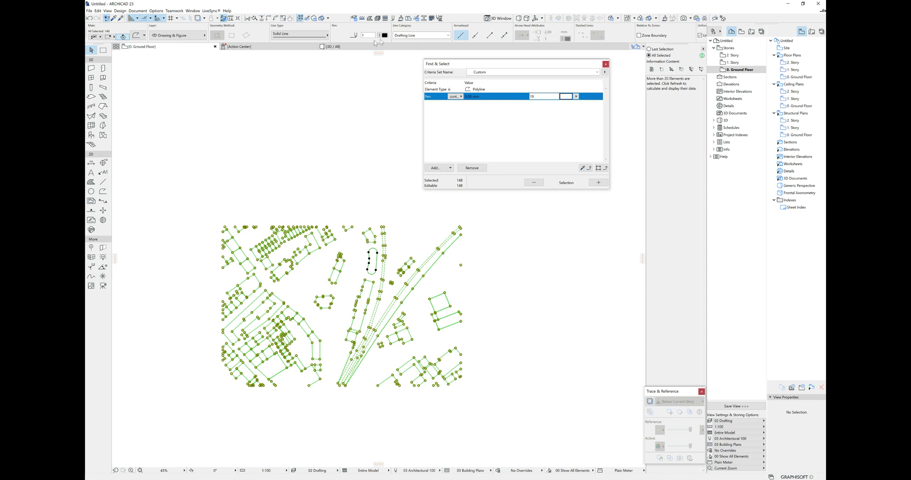
left_click(384, 35)
left_click(391, 37)
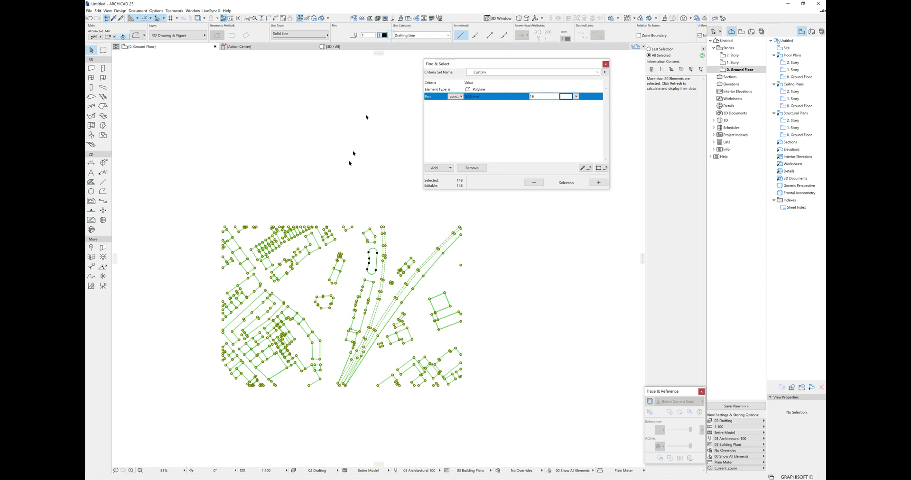
left_click(339, 185)
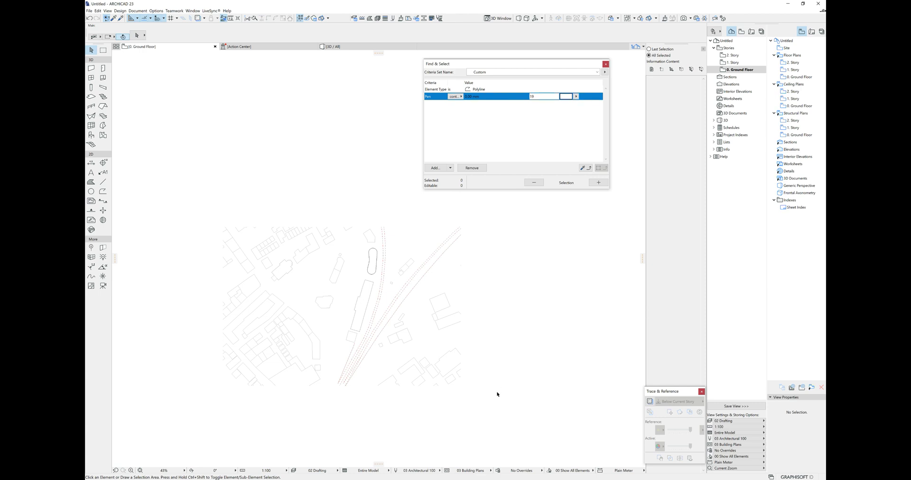
- Select the whole site plan except the rounded building beside the tracks and assign pen 1 to it
left_click(376, 259)
left_click_drag(481, 395, 194, 216)
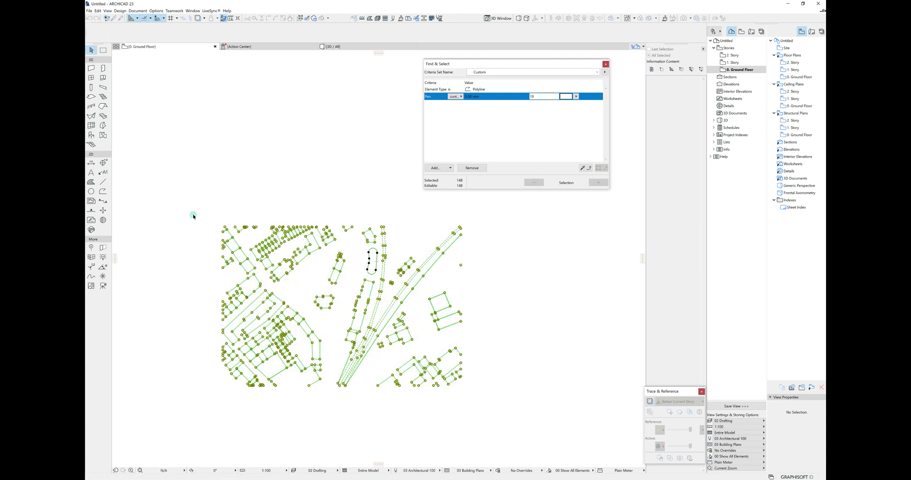
left_click(373, 260, "shift")
left_click(385, 35)
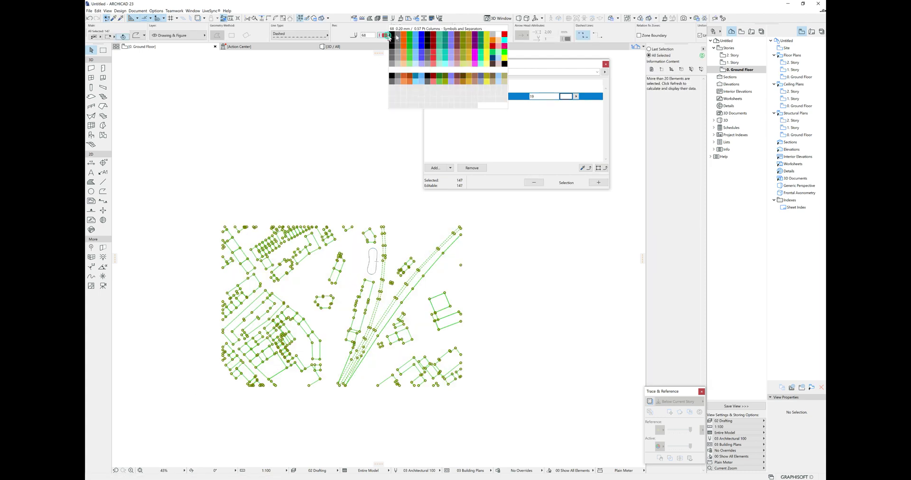
left_click(441, 30)
left_click(360, 172)
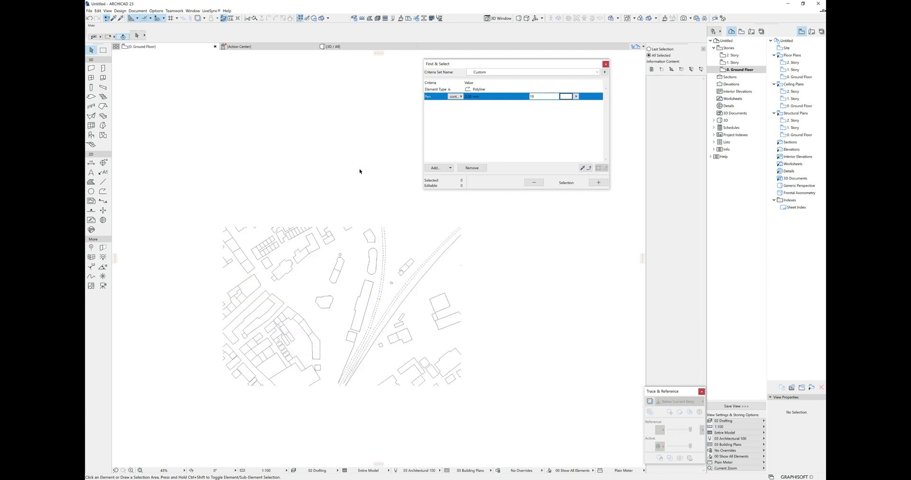
- Inspect the outline of the notched building in the northwest and review the recoloured site plan as a whole
scroll(291, 279, "up", 5)
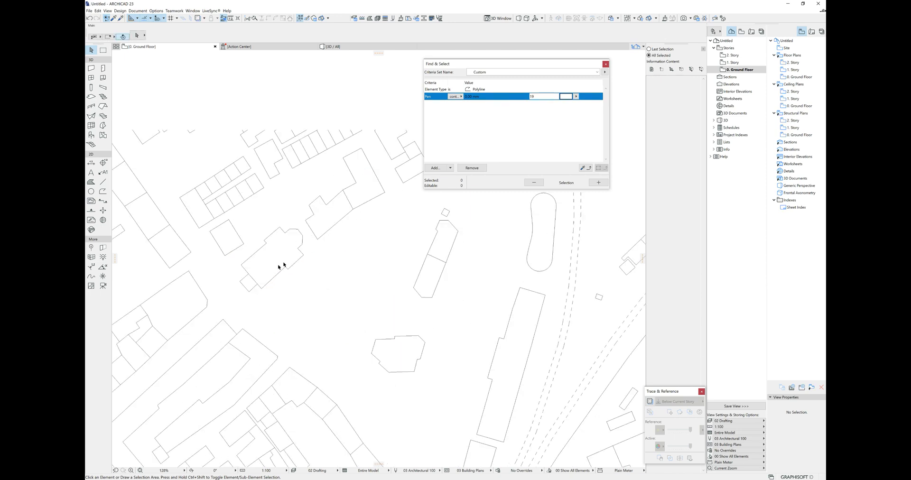
left_click(303, 257)
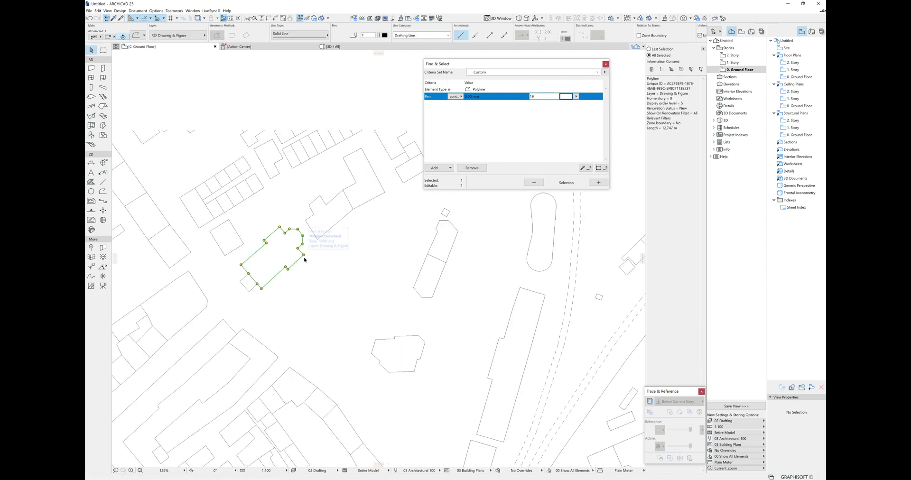
left_click(463, 269)
scroll(361, 225, "down", 3)
scroll(396, 238, "up", 3)
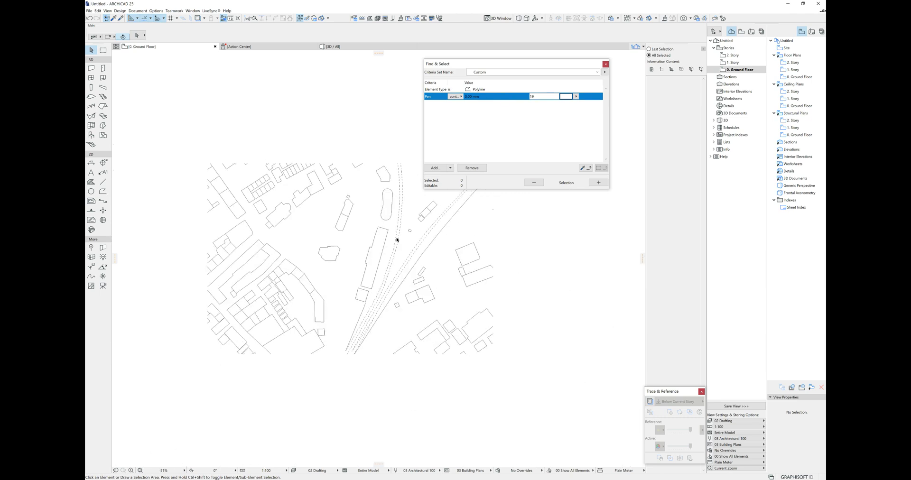
scroll(406, 264, "down", 3)
middle_click_drag(408, 258, 430, 304)
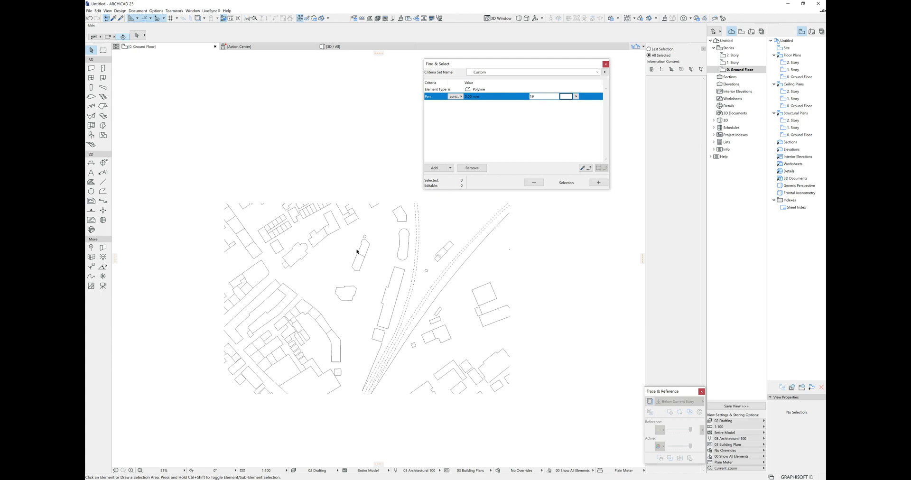
middle_click_drag(369, 259, 361, 258)
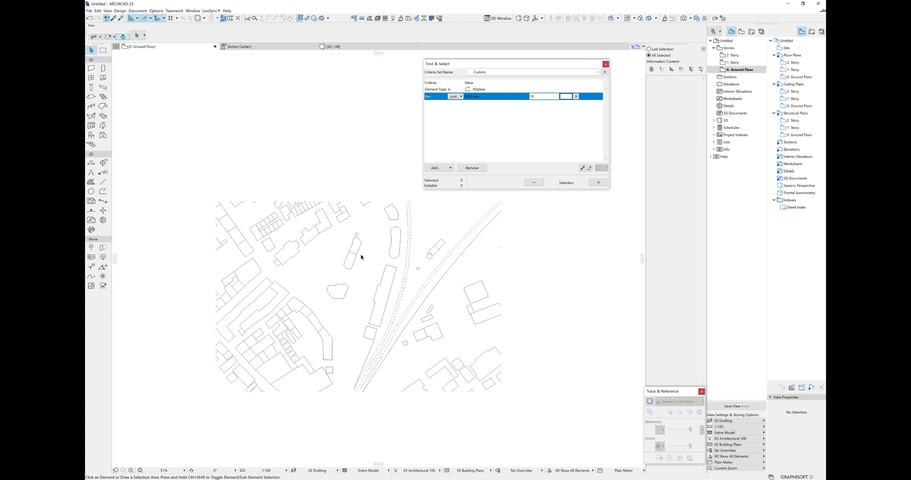
middle_click_drag(361, 257, 358, 257)
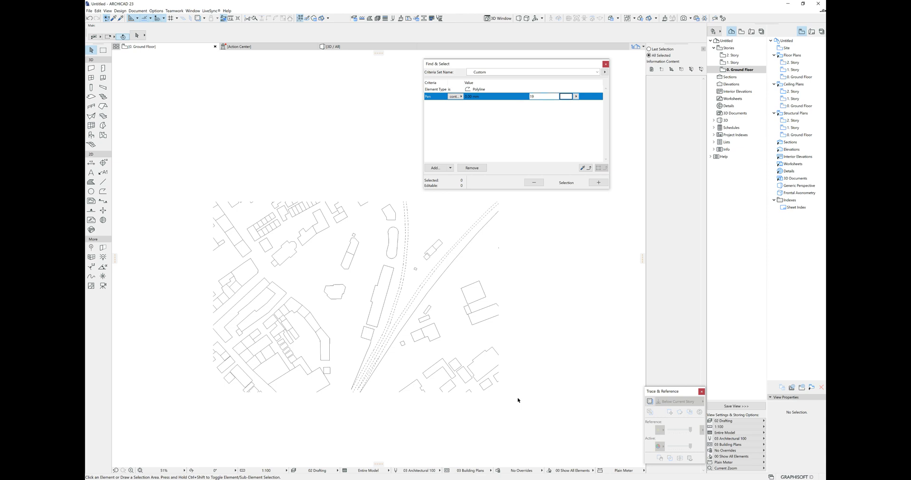
right_click(452, 21)
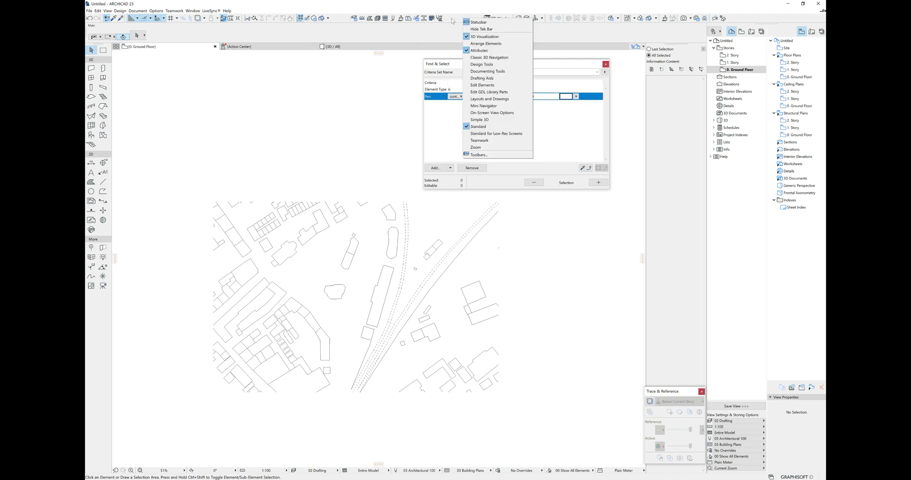
left_click(489, 354)
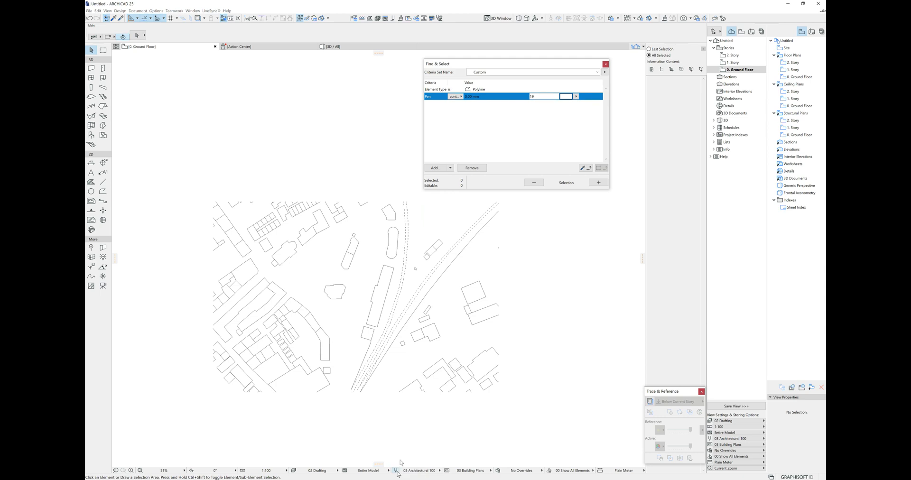
- Set the weight of the General - Drafting pen to 0.02 mm in the model views pen set
left_click(397, 472)
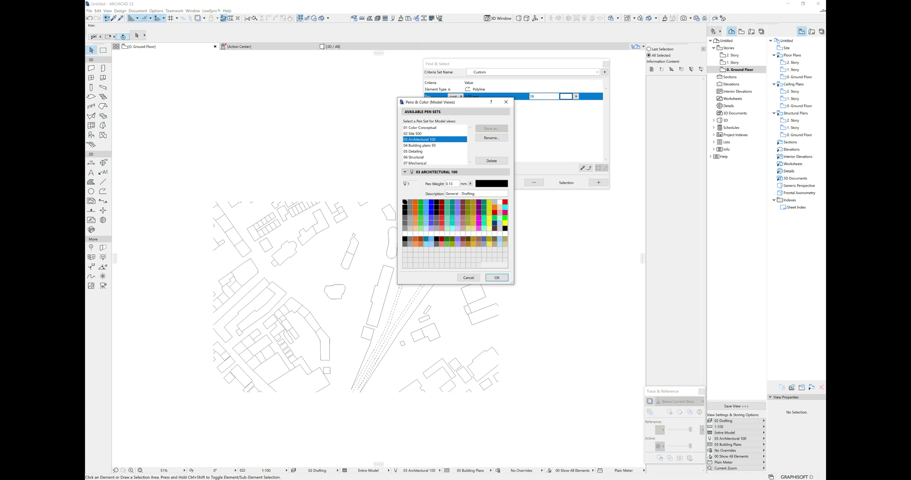
double_click(451, 184)
type("02")
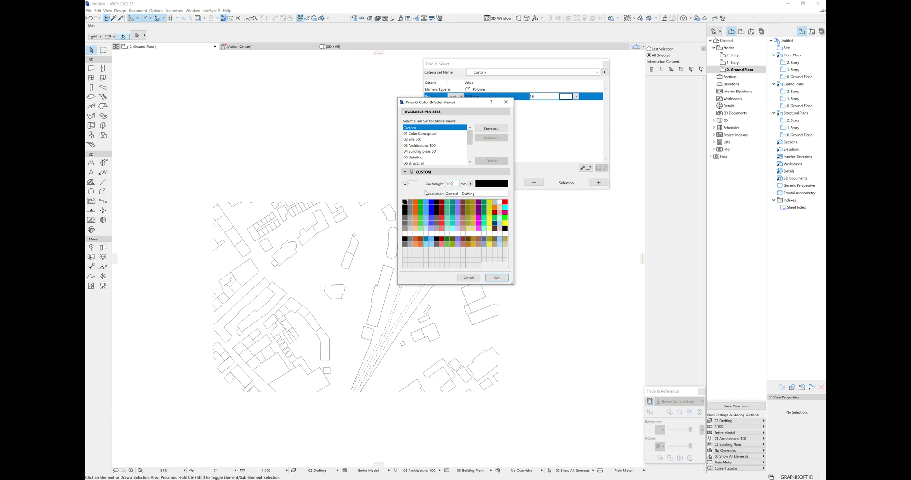
left_click(497, 277)
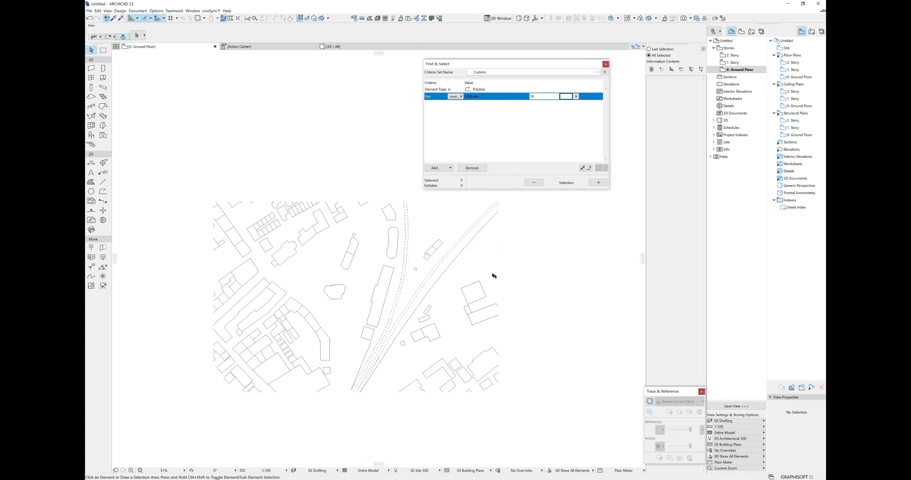
- Turn on True Line Weight display and check how the site plan's lines look close up and as a whole
left_click(108, 11)
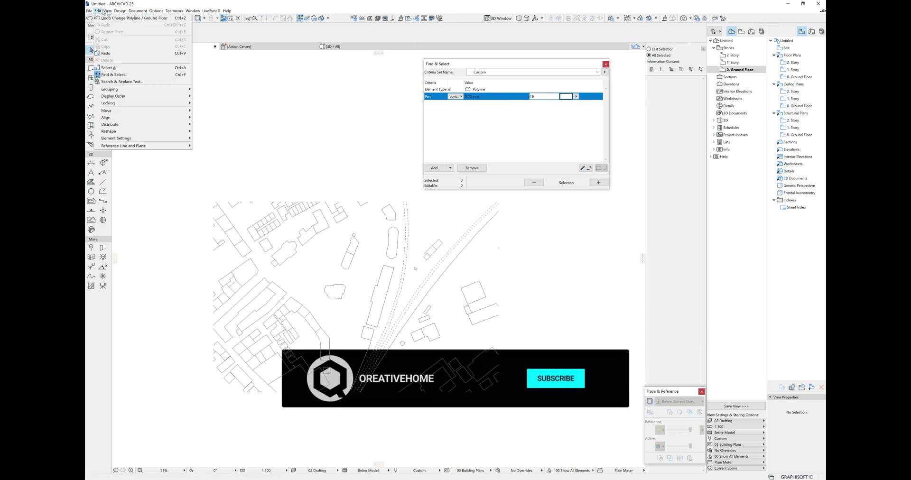
mouse_move(123, 21)
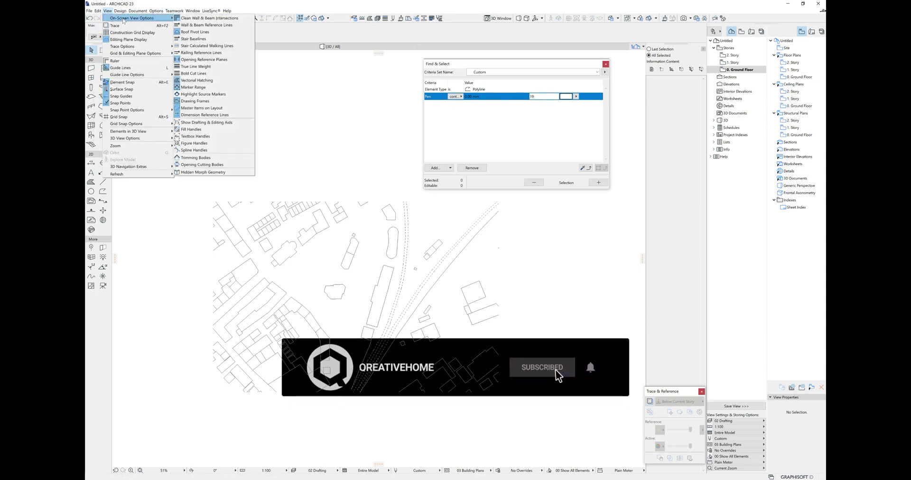
left_click(205, 66)
scroll(318, 217, "up", 5)
scroll(358, 240, "up", 2)
scroll(361, 229, "down", 6)
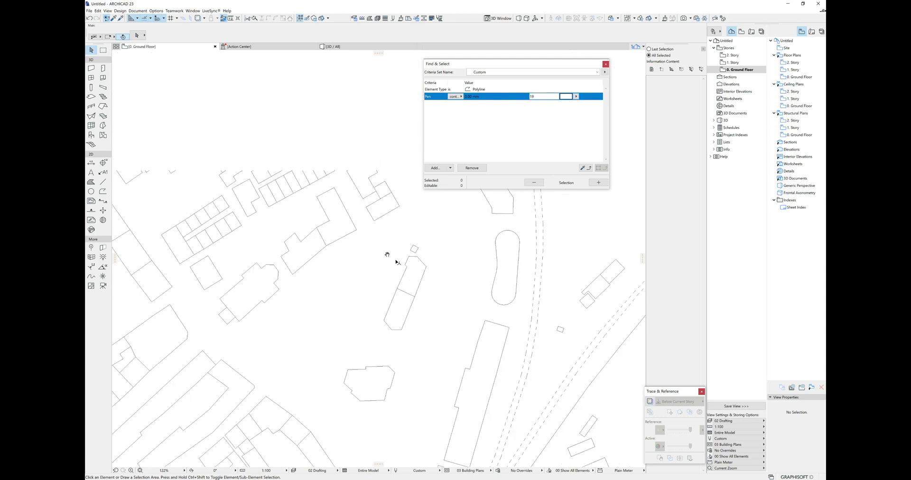
scroll(332, 246, "down", 1)
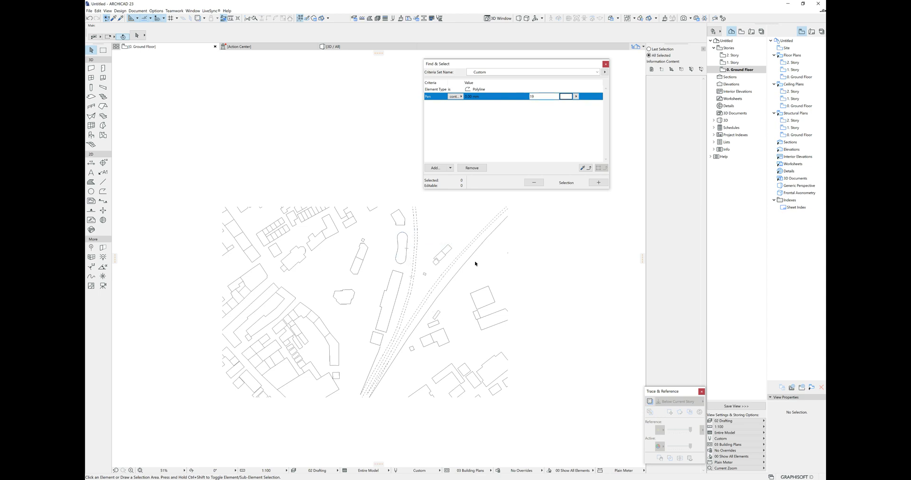
- Replace the pen criterion in Find & Select with a dashed Line Type and select all dashed railway polylines
left_click(470, 245)
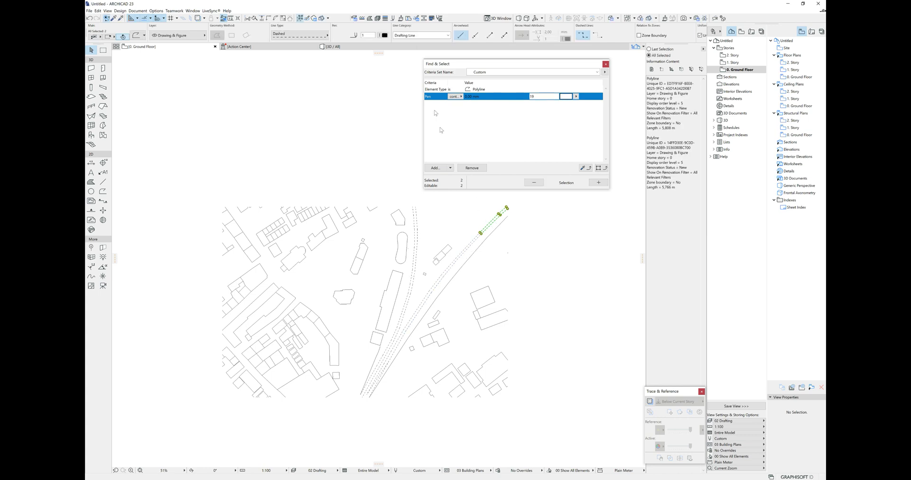
key("Escape")
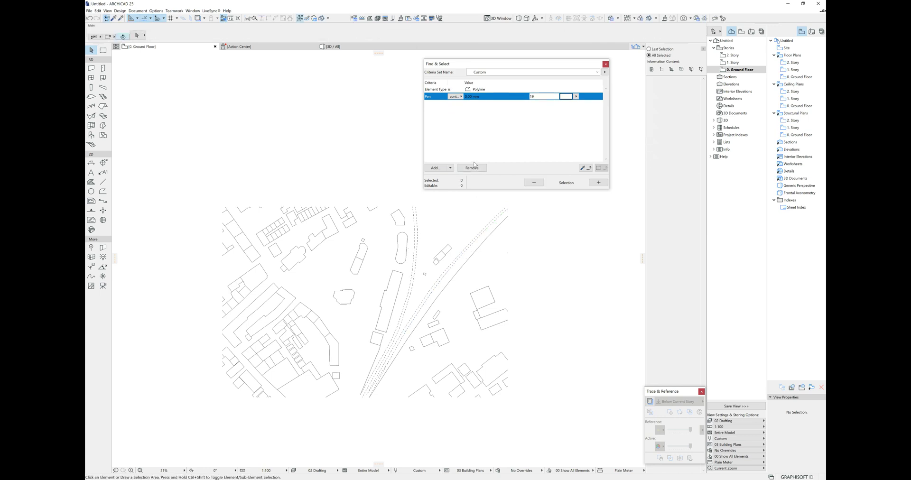
left_click(472, 167)
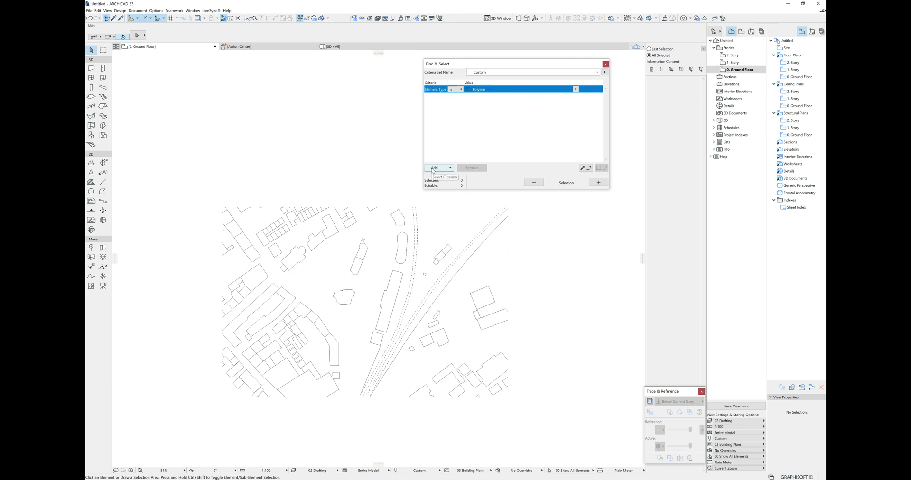
left_click(434, 169)
type("line")
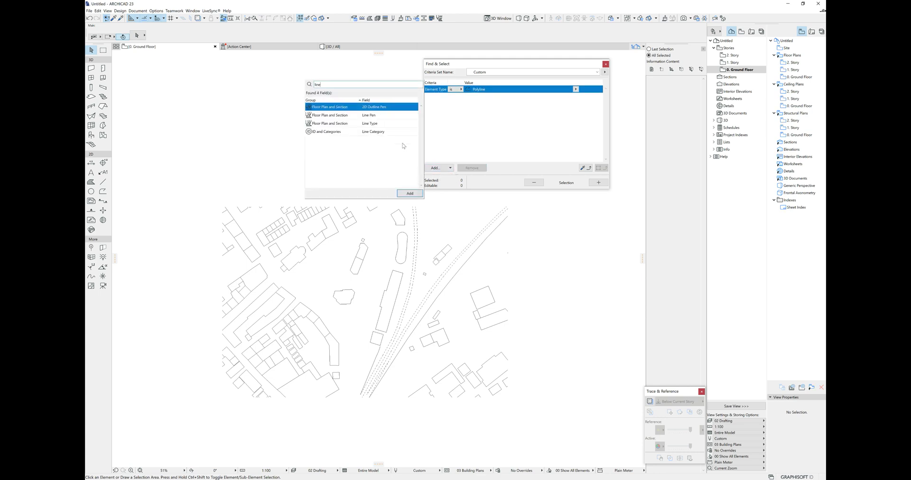
type(" type")
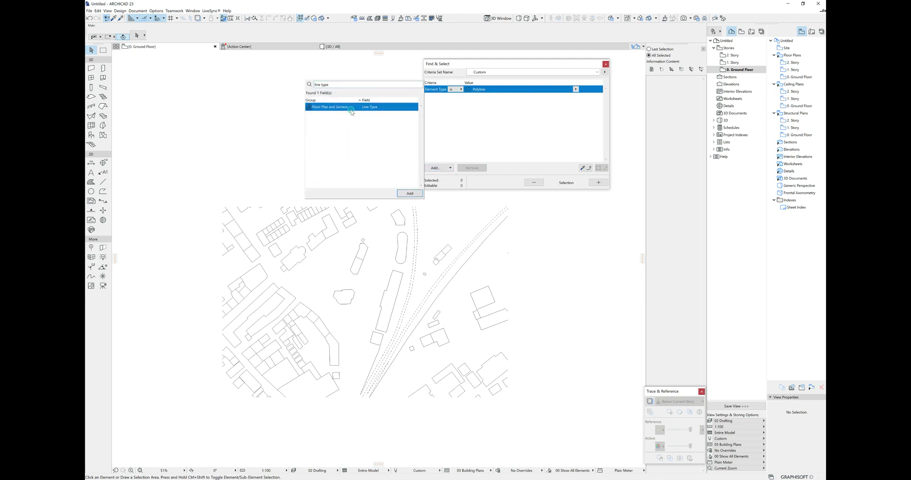
double_click(351, 108)
left_click(416, 209)
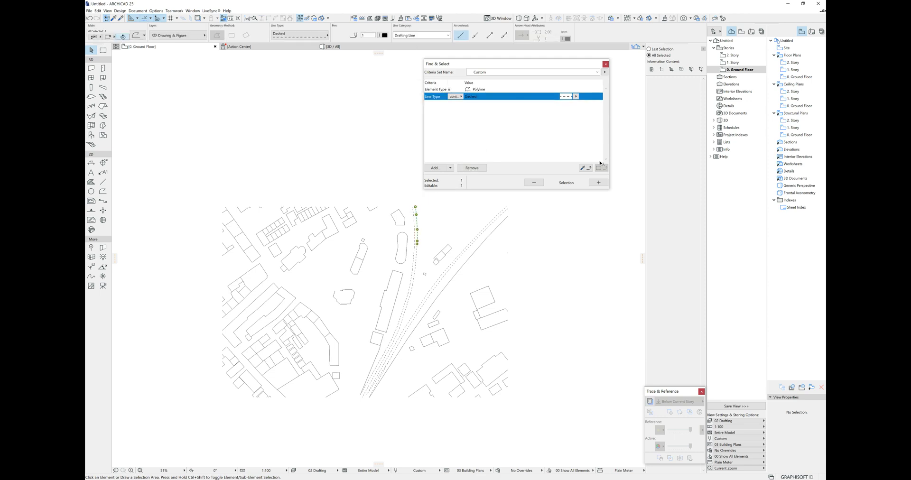
left_click(599, 184)
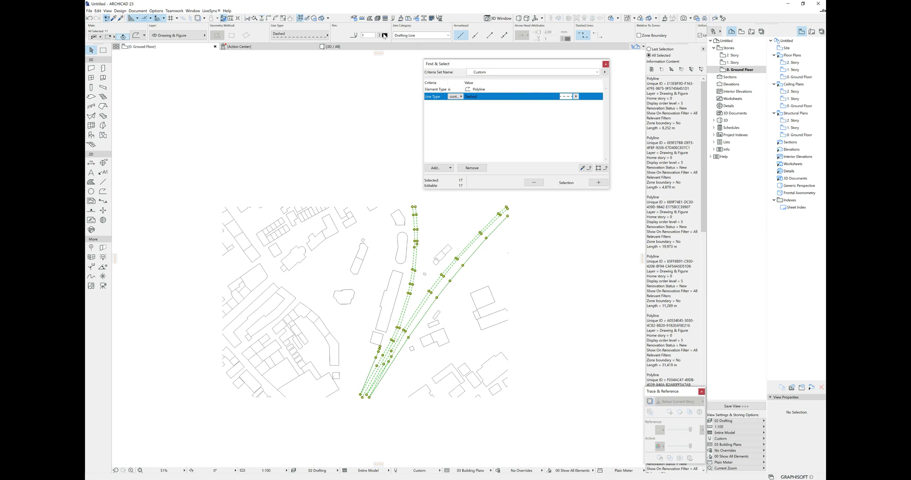
- Assign pen 21 (General - Cut Structural) to the selected railway polylines and compare them with the building outlines
left_click(384, 35)
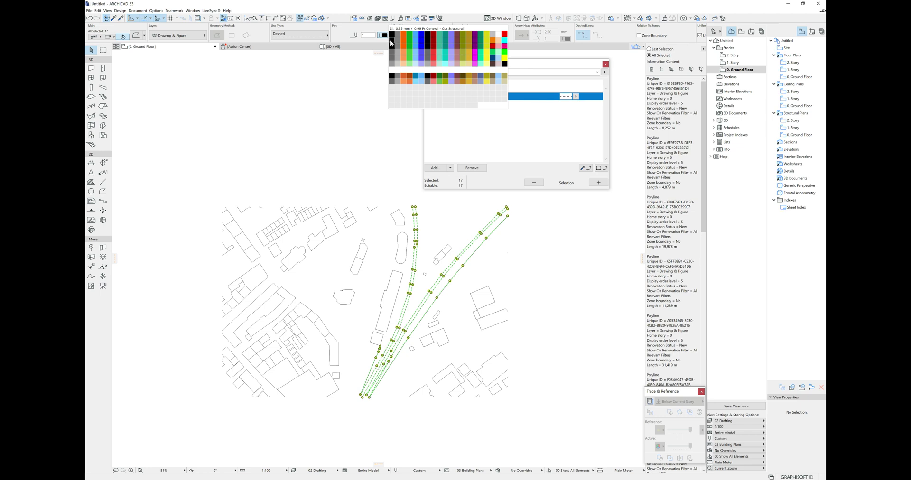
left_click(391, 42)
left_click(349, 112)
scroll(413, 232, "up", 2)
scroll(414, 232, "up", 5)
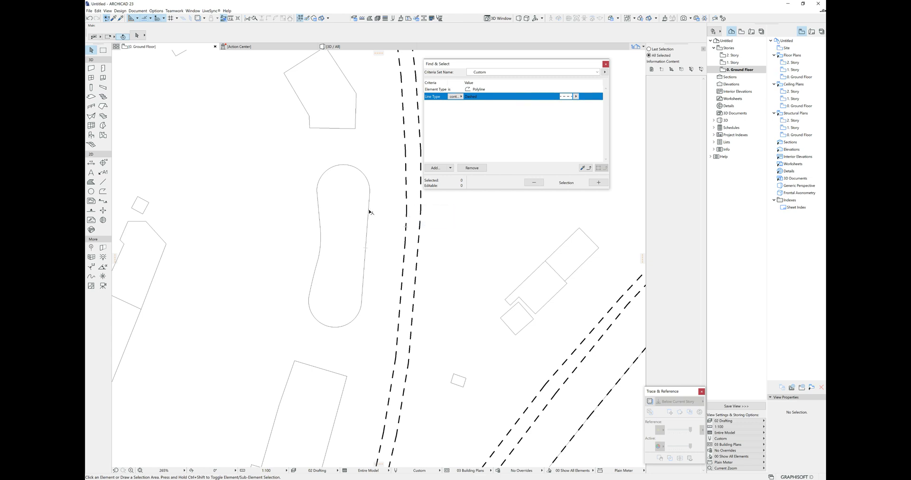
scroll(309, 383, "down", 7)
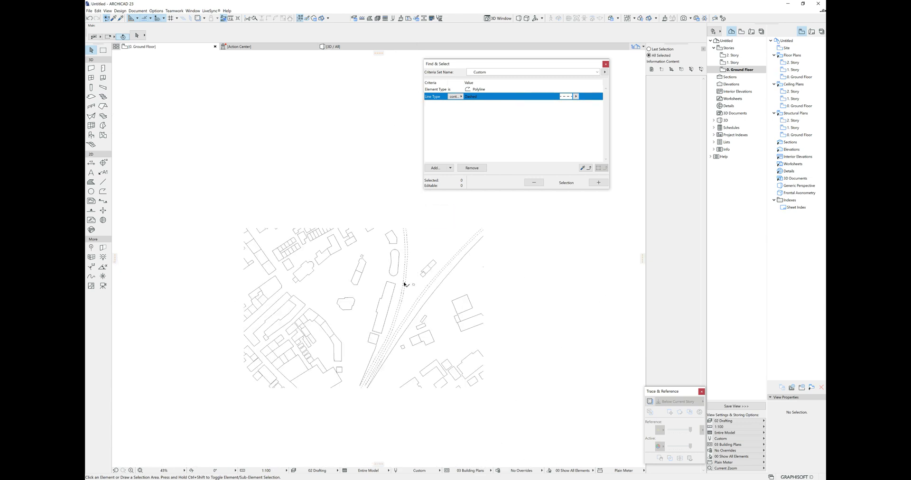
- Change the floor plan scale to 1:2000 and bring the site plan back into view
left_click(266, 471)
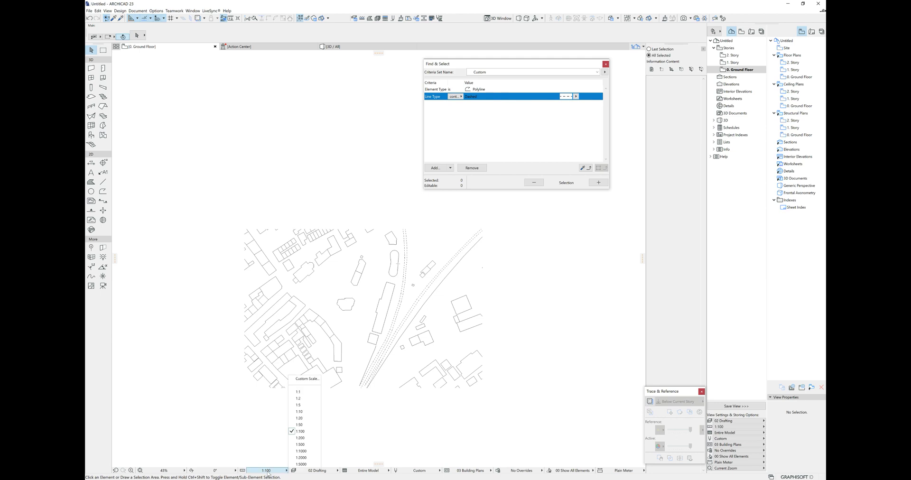
left_click(305, 458)
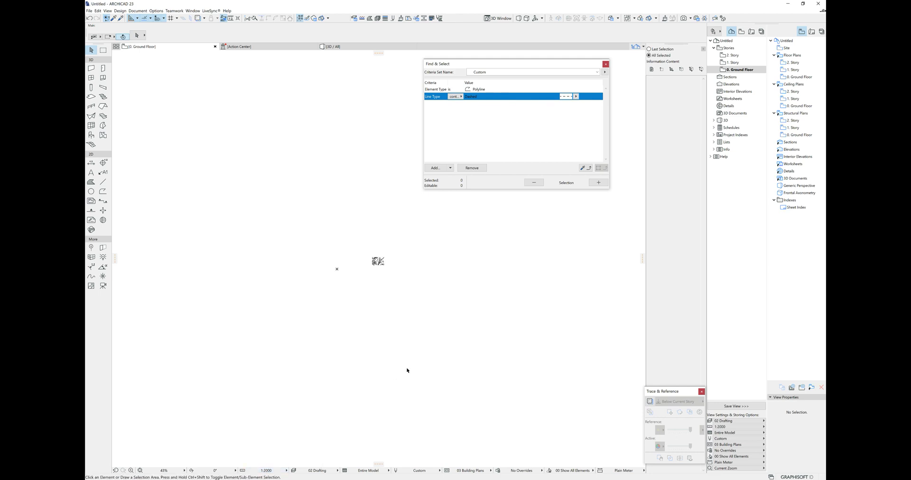
scroll(361, 267, "up", 10)
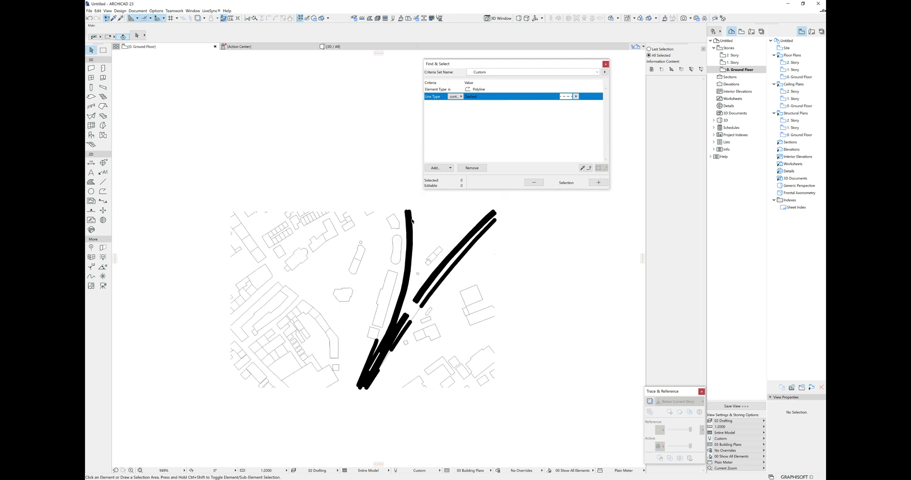
- Select all dashed railway polylines, assign pen 41 to them and check the pen settings of the model views
left_click(598, 182)
left_click(385, 35)
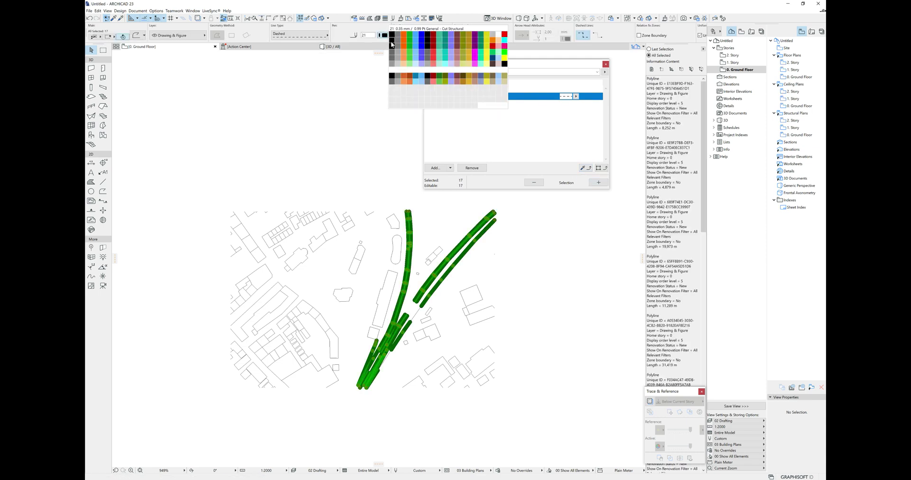
left_click(392, 46)
left_click(386, 36)
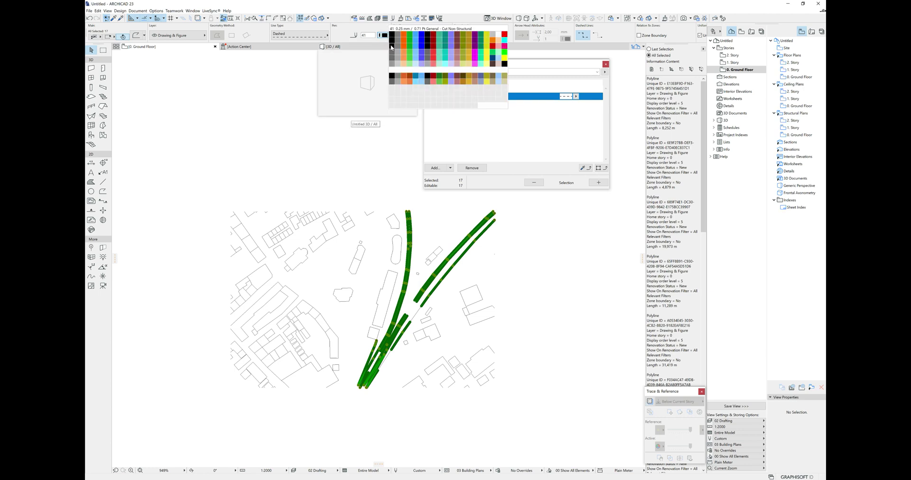
left_click(303, 166)
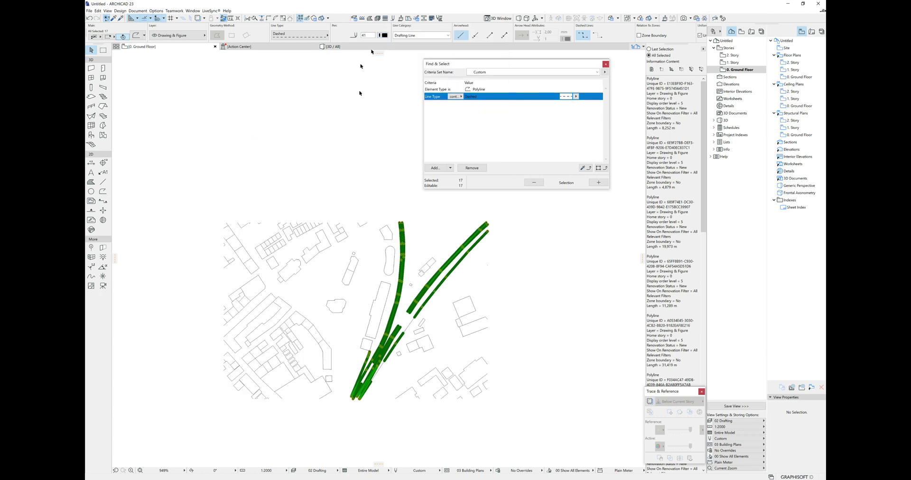
left_click(396, 471)
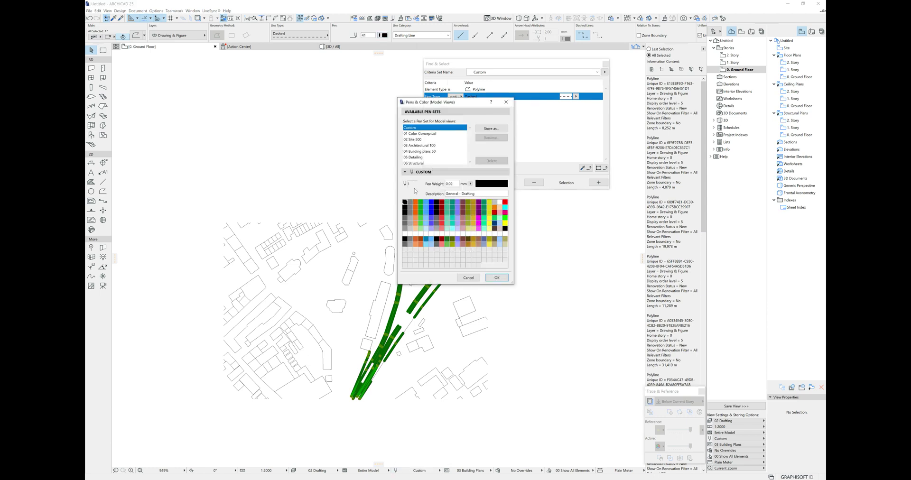
left_click(497, 278)
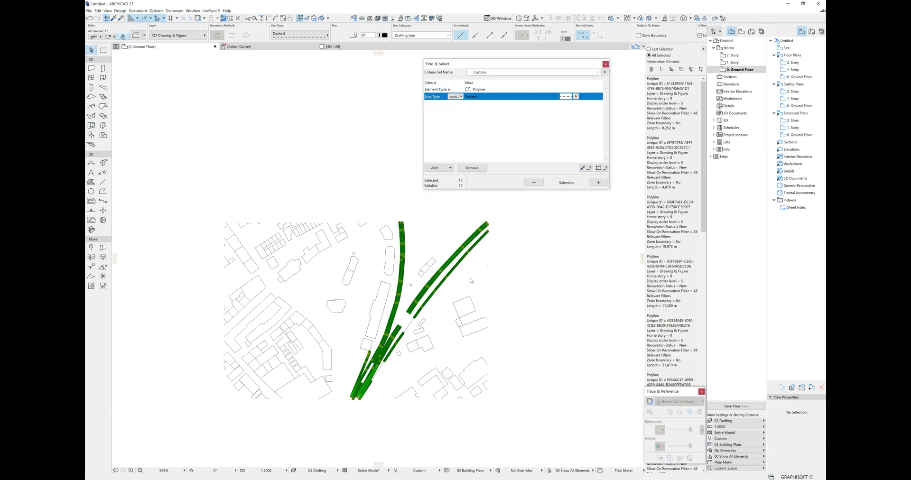
middle_click_drag(473, 283, 487, 271)
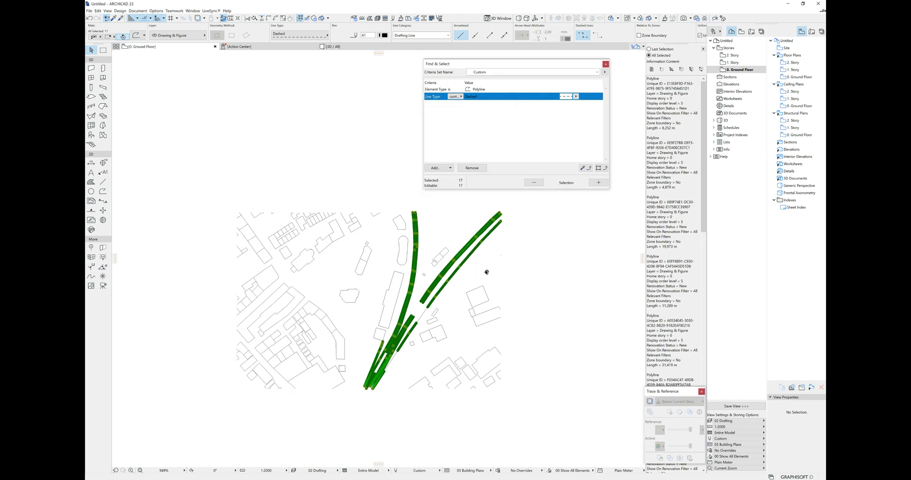
- Set the floor plan scale back to 1:100 and clear the selection of the railway lines
left_click(267, 470)
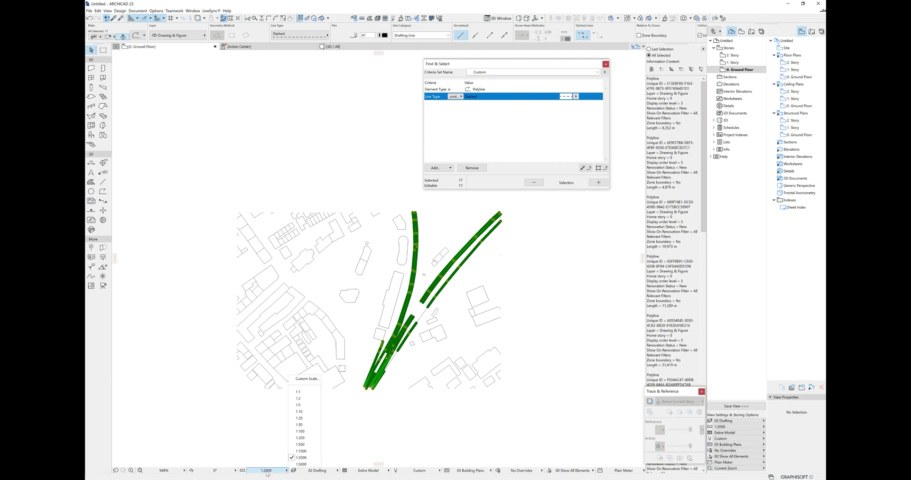
left_click(306, 431)
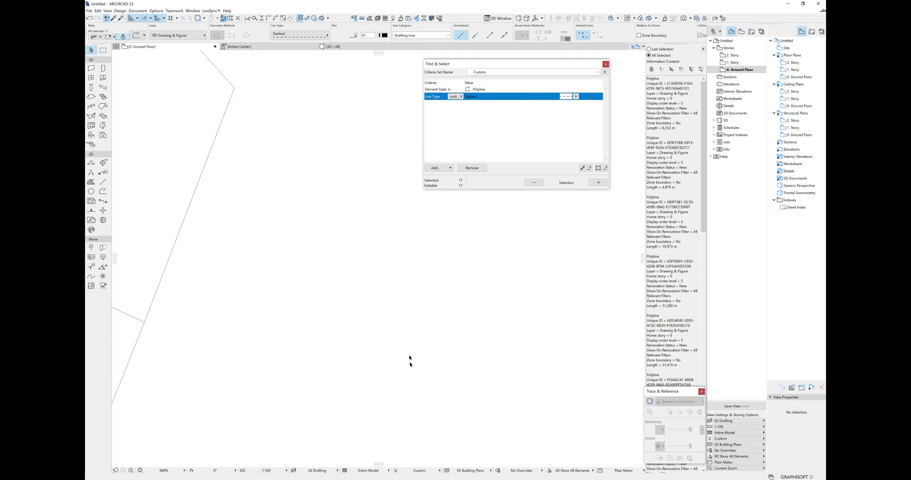
scroll(435, 287, "down", 5)
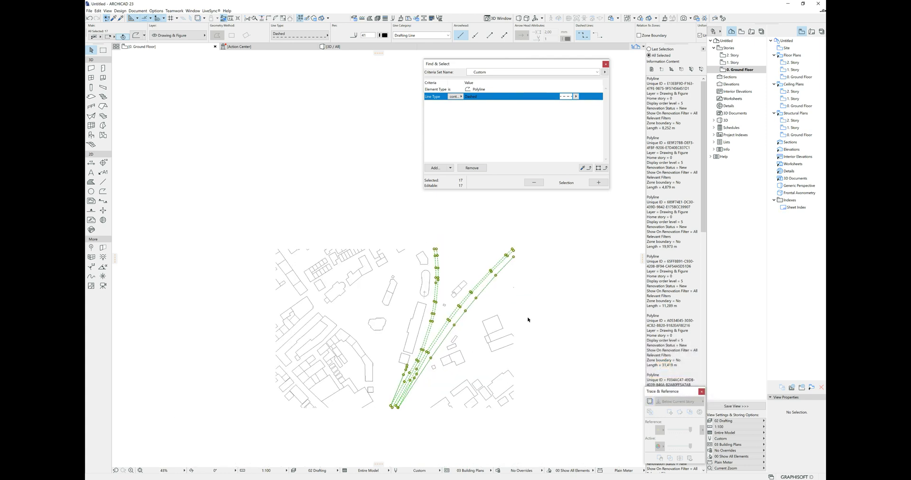
left_click(500, 285)
scroll(437, 286, "up", 1)
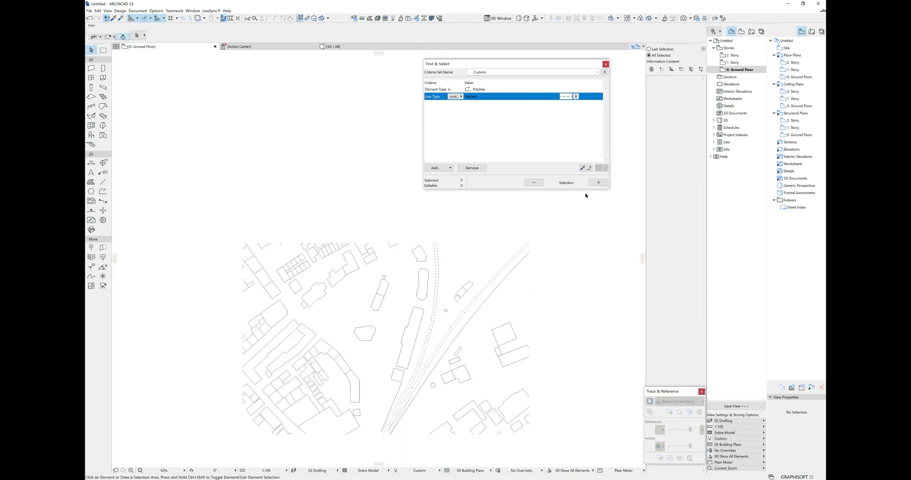
- Select all dashed polylines matching the Find & Select criteria and assign pen 21 to them
left_click(598, 182)
left_click(382, 35)
left_click(381, 35)
left_click(381, 35)
left_click(392, 41)
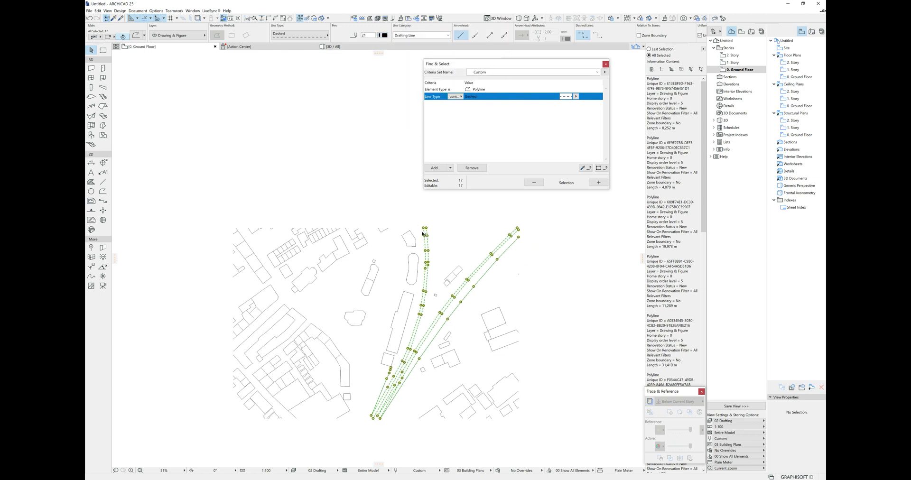
- Check pen 21 in the model views pen set and review the railway lines' thickness in the plan
left_click(396, 470)
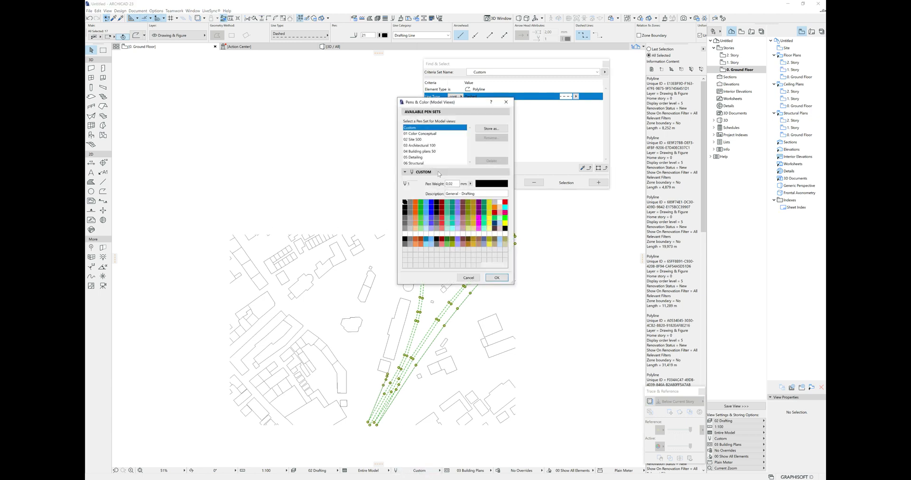
left_click(405, 207)
left_click(497, 278)
left_click(474, 273)
scroll(414, 250, "up", 5)
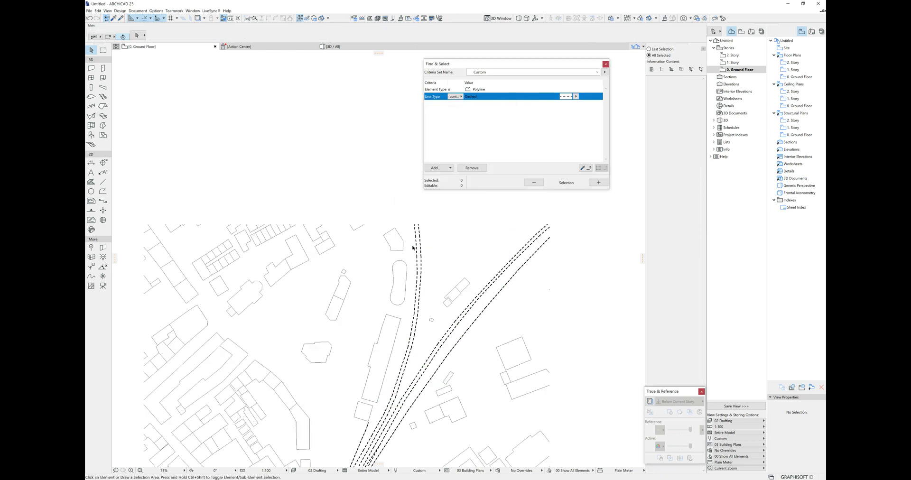
scroll(406, 276, "down", 7)
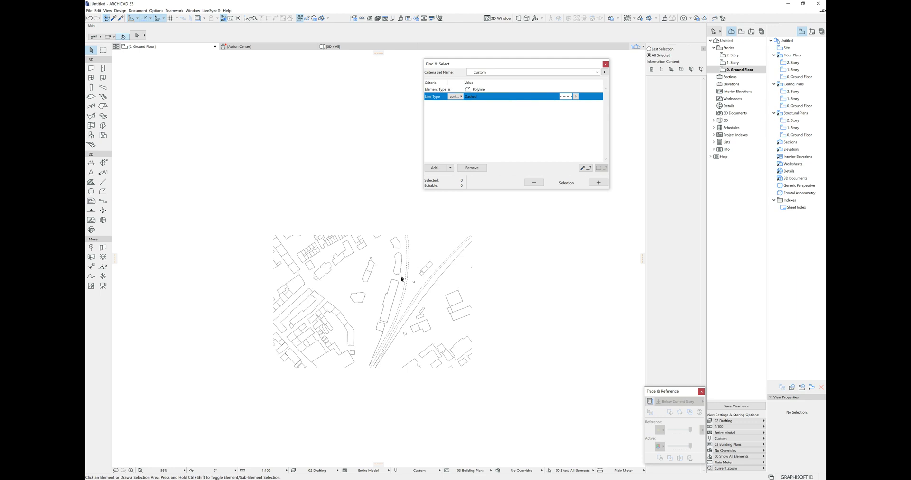
scroll(408, 271, "up", 3)
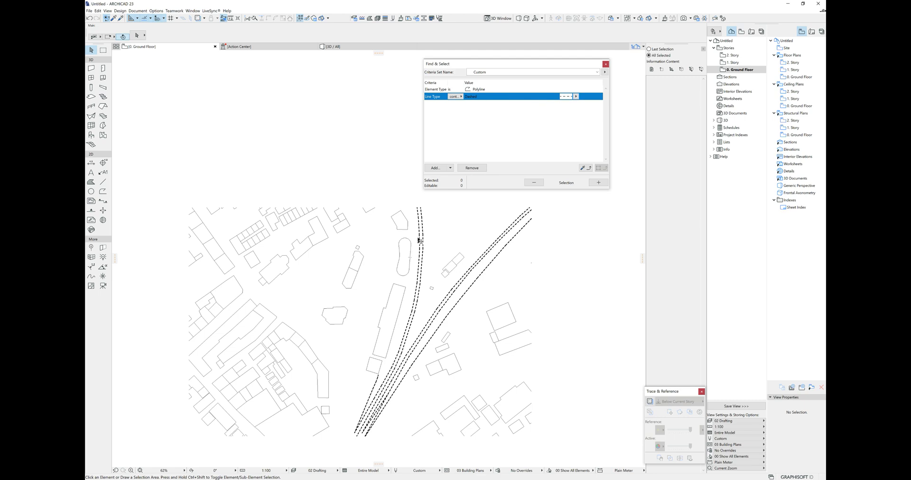
- Assign the blue pen 6 to the outline of the rounded building beside the tracks
left_click(410, 249)
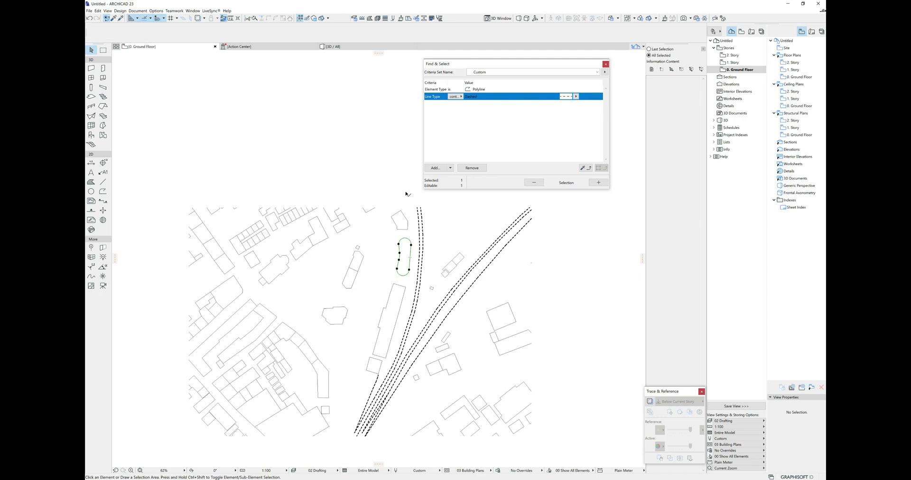
left_click(386, 35)
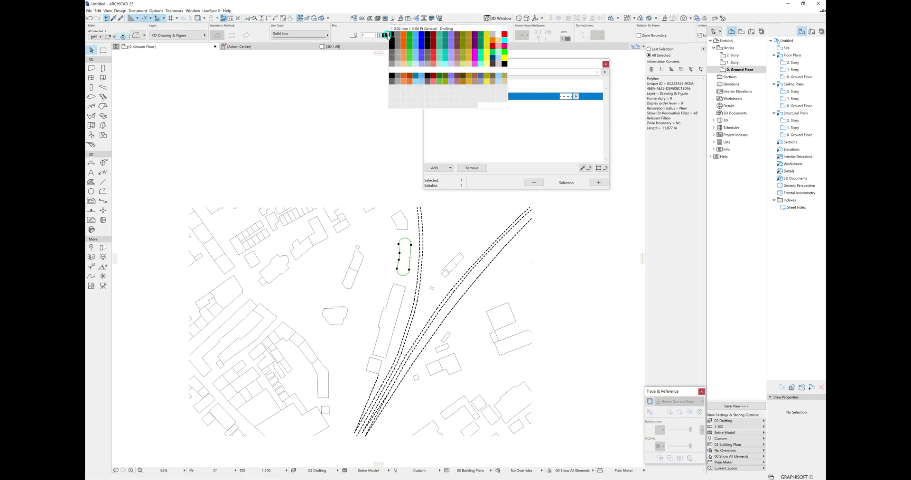
left_click(422, 36)
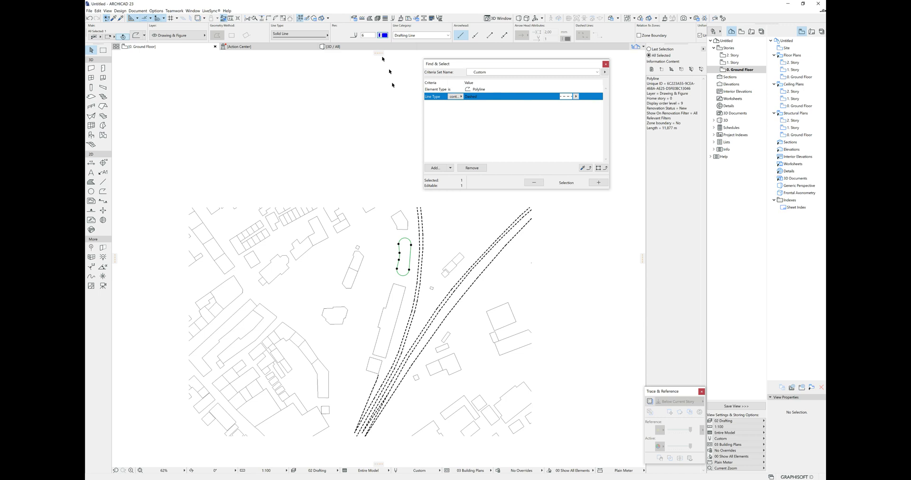
- Check pen 6 in the model views pen set and review the rounded building's outline in the plan
left_click(397, 470)
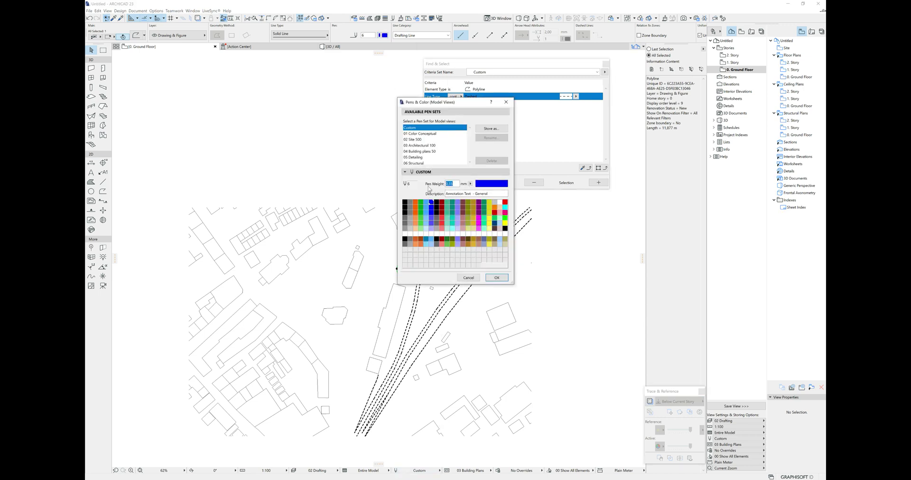
left_click(497, 277)
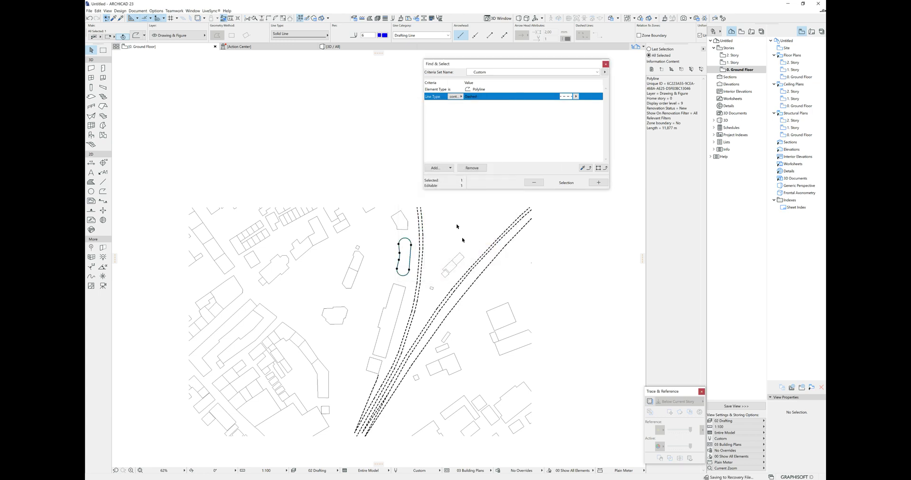
scroll(427, 237, "up", 4)
scroll(419, 251, "down", 5)
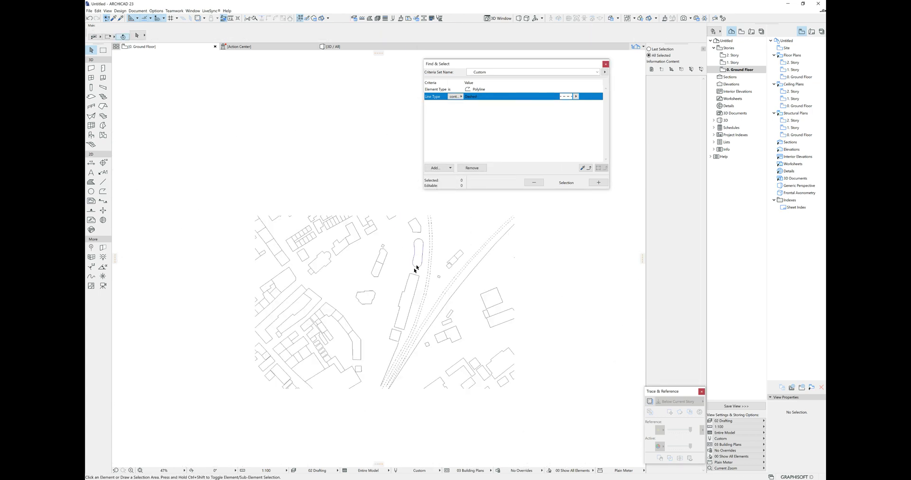
scroll(417, 266, "up", 2)
scroll(416, 258, "down", 3)
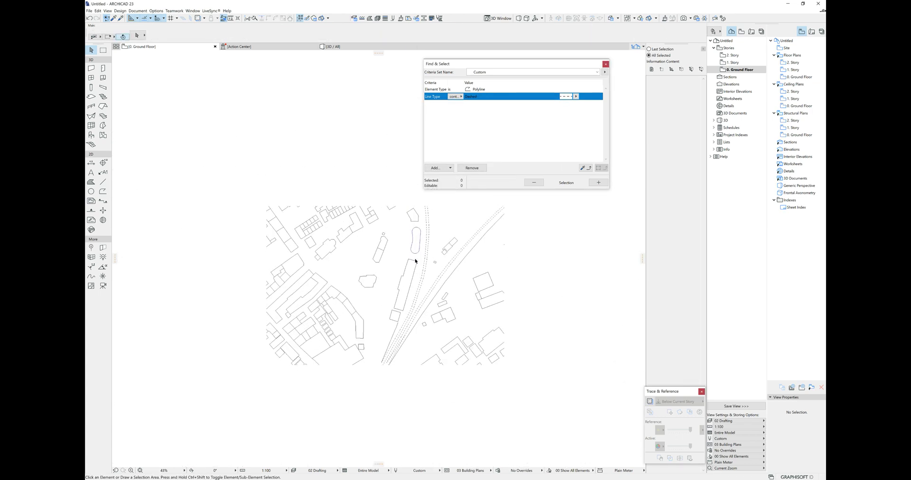
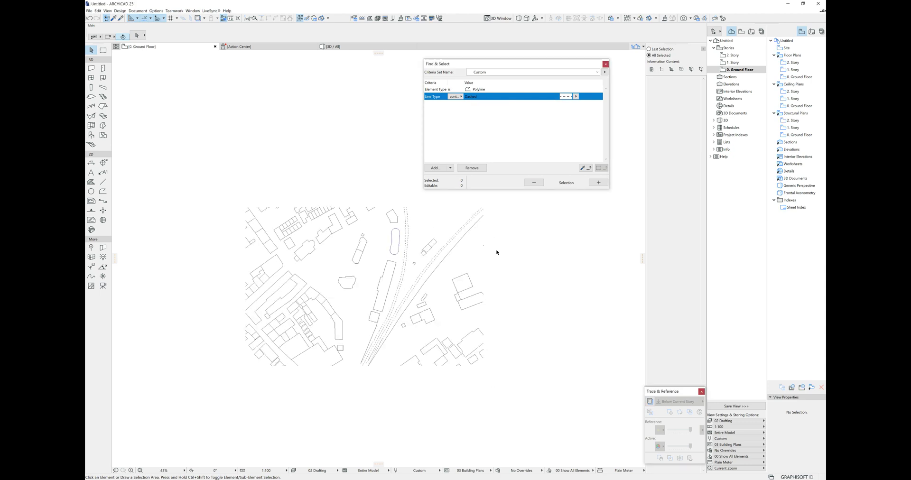
middle_click_drag(506, 266, 522, 276)
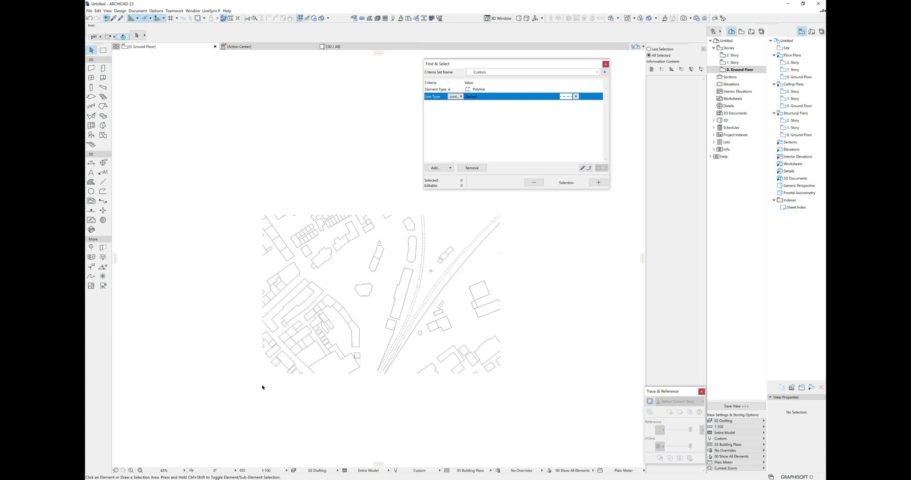
middle_click_drag(323, 387, 318, 360)
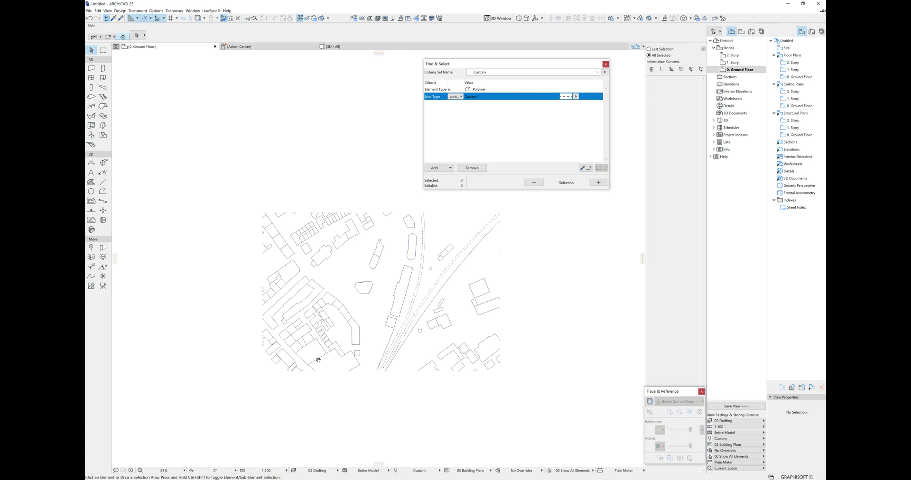
middle_click_drag(318, 360, 316, 349)
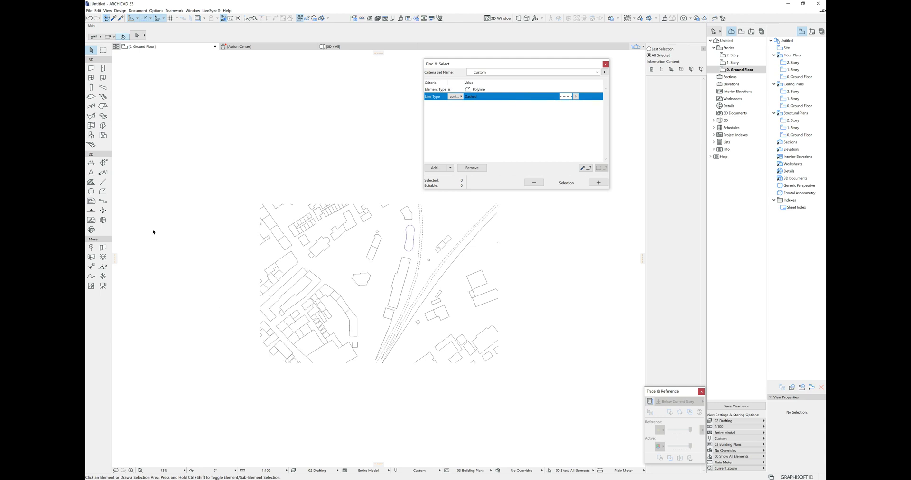
- Draw a circle with a radius of about 2.46 m below the southwest corner of the map as the north symbol
left_click(91, 192)
middle_click_drag(343, 153, 347, 99)
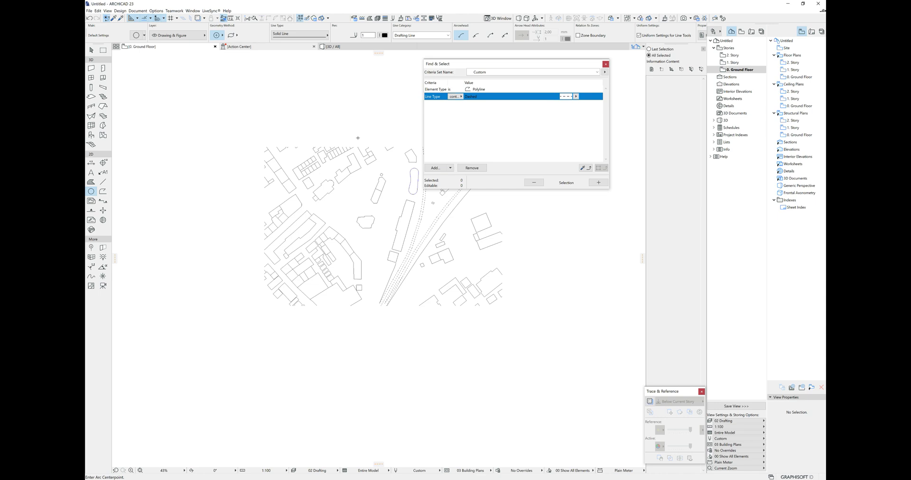
scroll(303, 261, "up", 5)
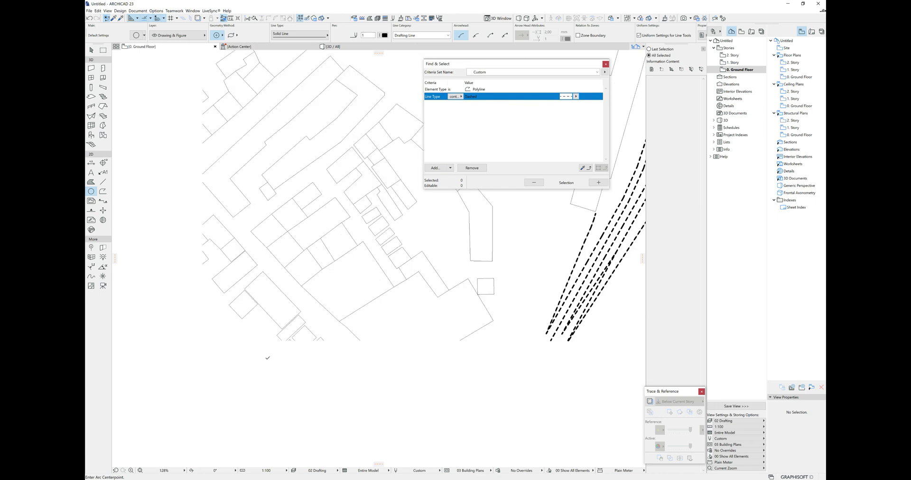
middle_click_drag(347, 367, 432, 383)
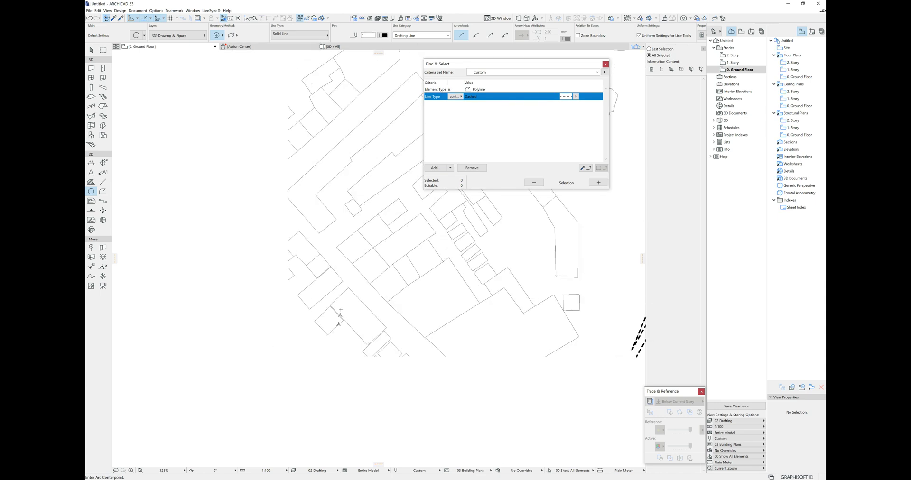
left_click(303, 392)
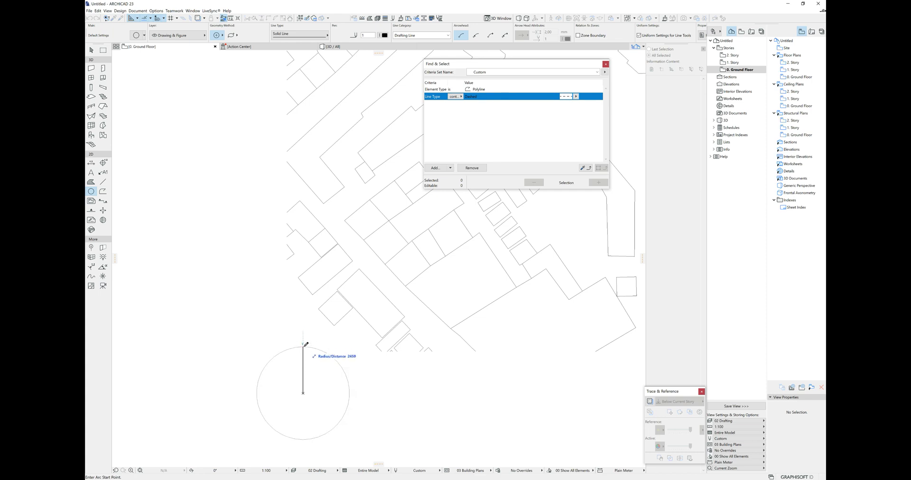
left_click(304, 347)
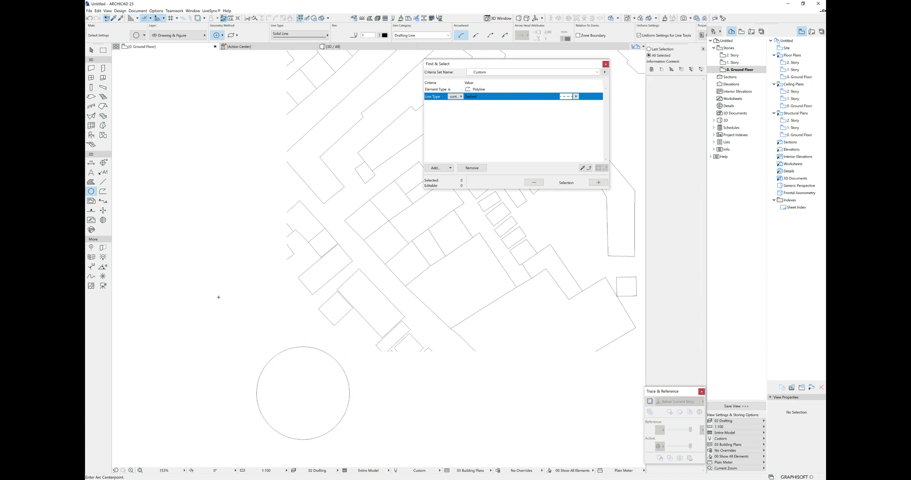
- Draw a vertical and a horizontal line through the circle's centre, each spanning its full diameter
left_click(102, 182)
left_click(302, 346)
left_click(302, 439)
left_click(303, 439)
key("Escape")
left_click(256, 393)
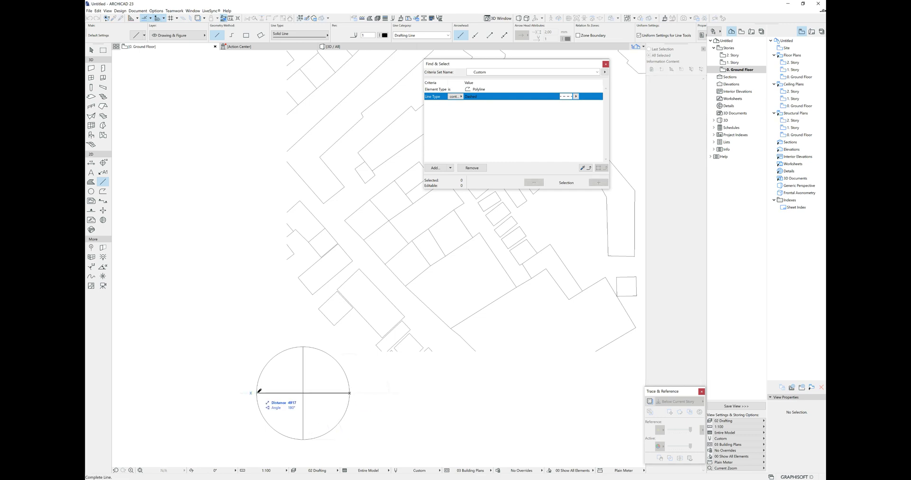
key("Escape")
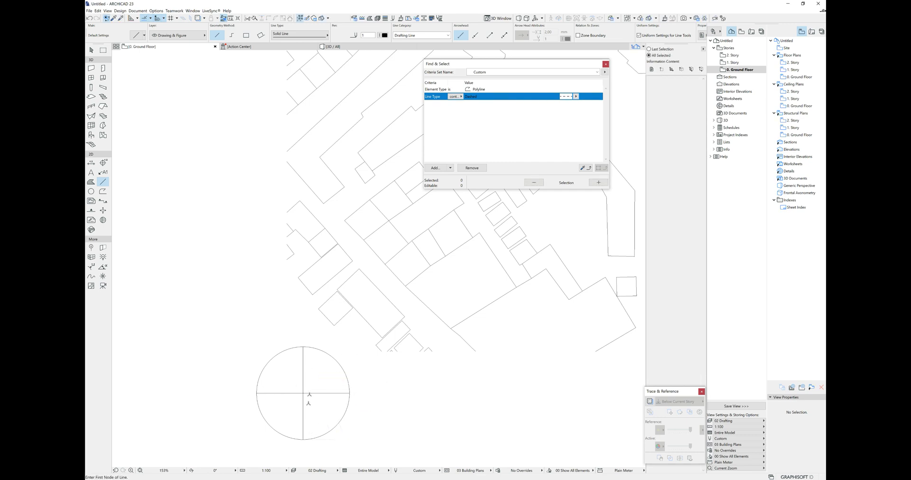
- Split the circle's vertical line at the horizontal line and assign pen 21 to its upper half
left_click(303, 380, "shift")
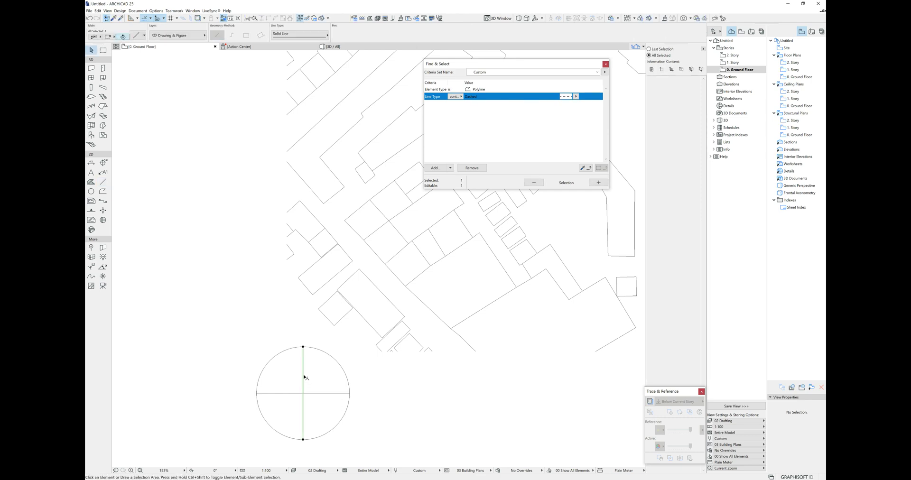
left_click(256, 19)
left_click(313, 393)
left_click(304, 372)
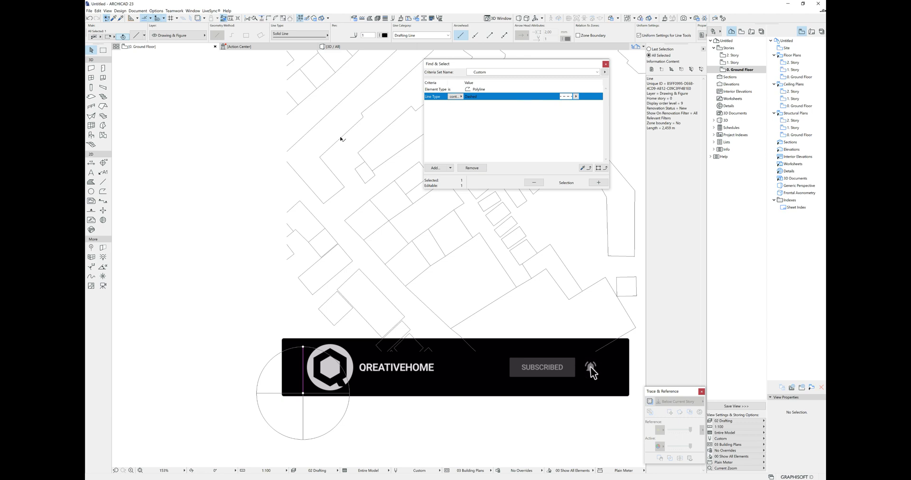
left_click(383, 35)
left_click(391, 44)
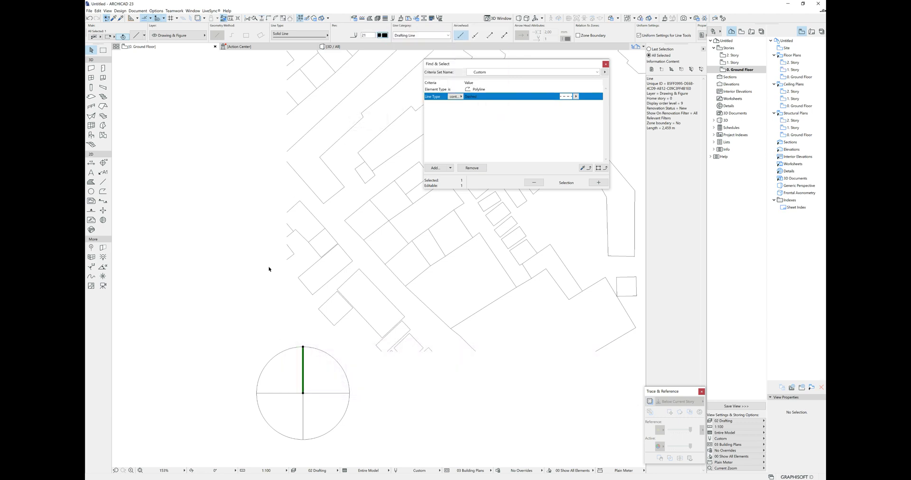
- Select the whole north symbol and move it so the circle's west point aligns with the map's western edge
left_click(325, 344)
left_click_drag(236, 343, 373, 437)
key("ctrl+e")
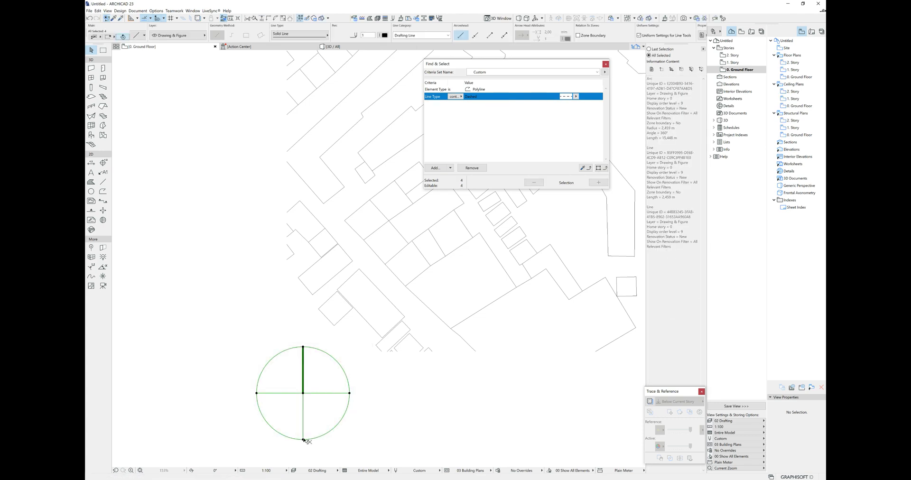
key("Escape")
key("ctrl+d")
left_click(257, 393)
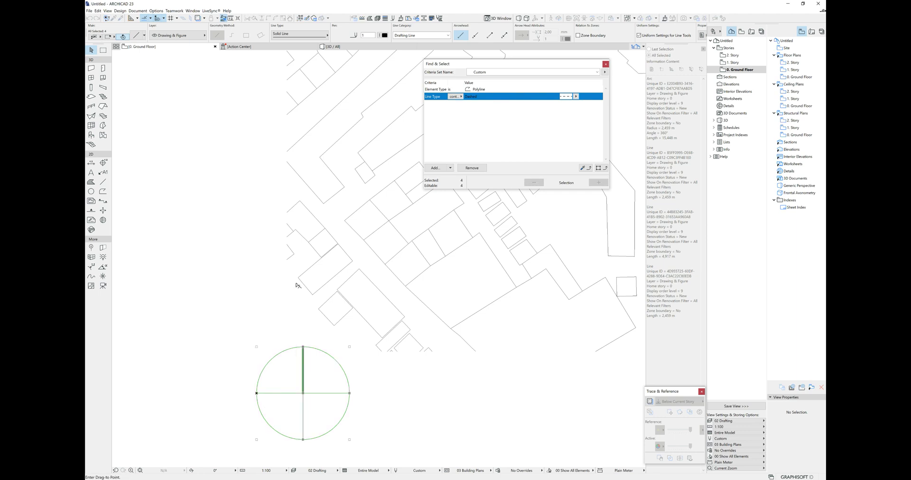
left_click(287, 260)
- Move the north symbol so the circle's south point aligns with the map's southern edge, and clear the selection
key("ctrl+d")
left_click(333, 306)
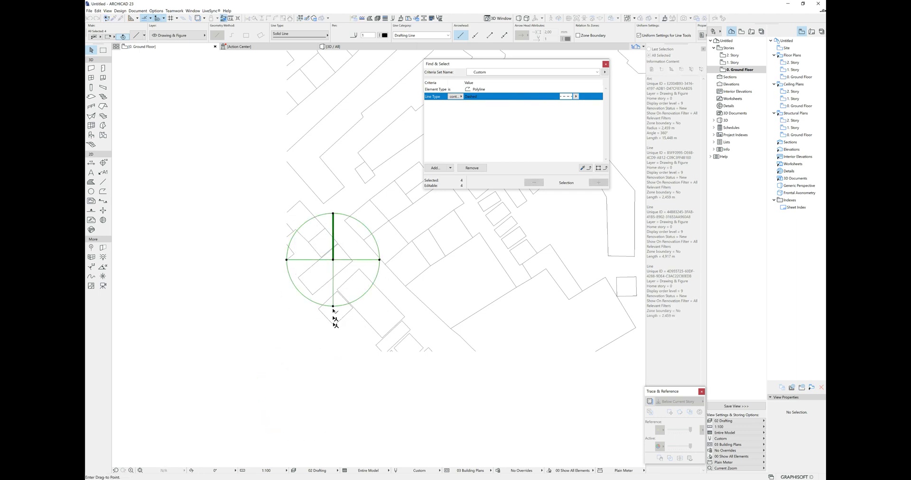
left_click(382, 352)
scroll(352, 356, "down", 5)
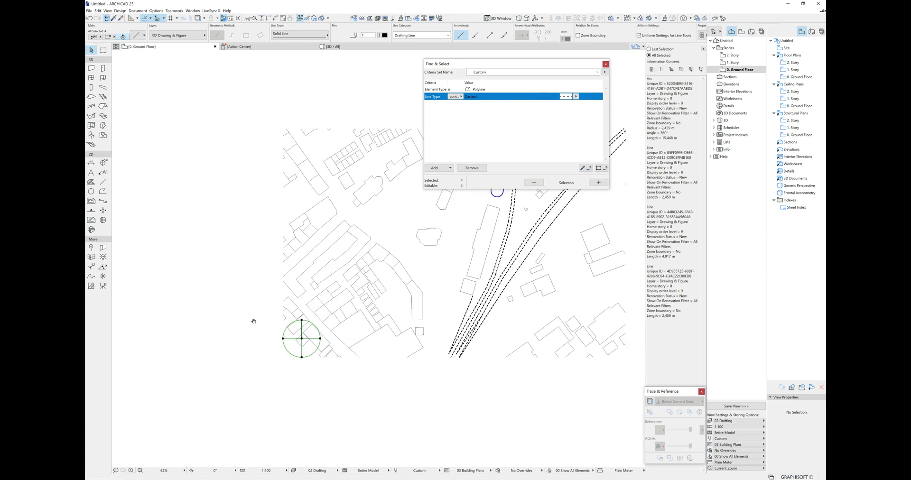
scroll(254, 322, "down", 2)
scroll(225, 317, "up", 6)
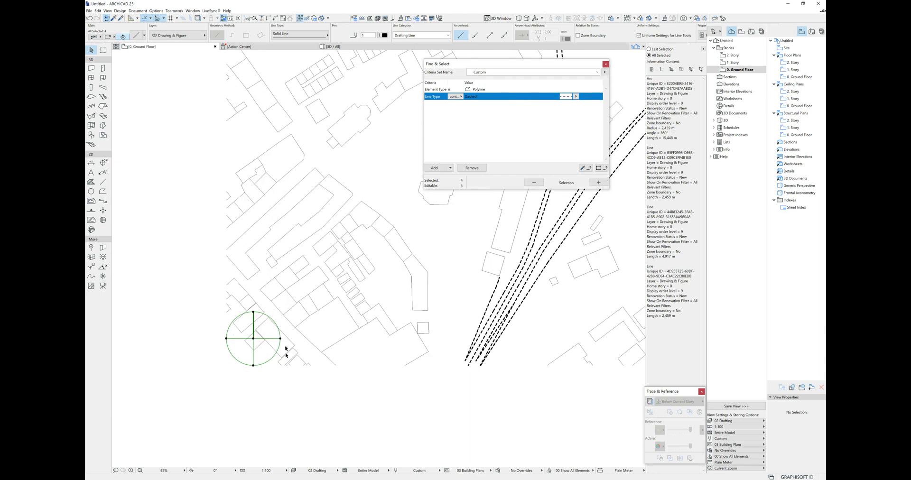
middle_click_drag(286, 354, 291, 368)
left_click(301, 389)
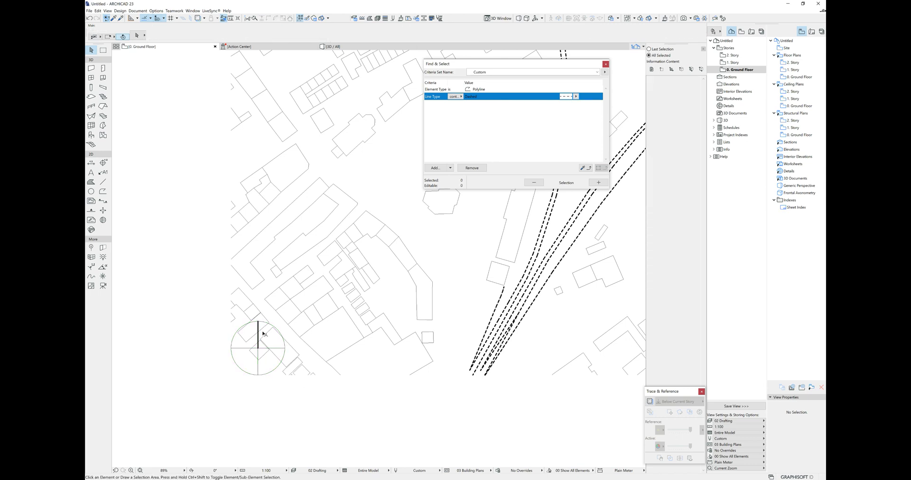
- Delete the building outlines that lie inside the north symbol's circle
scroll(248, 327, "up", 10)
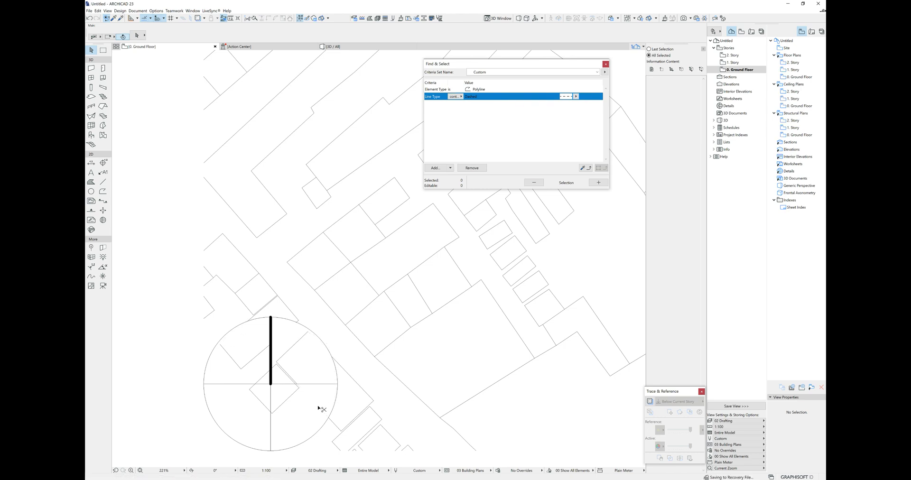
middle_click_drag(308, 368, 304, 354)
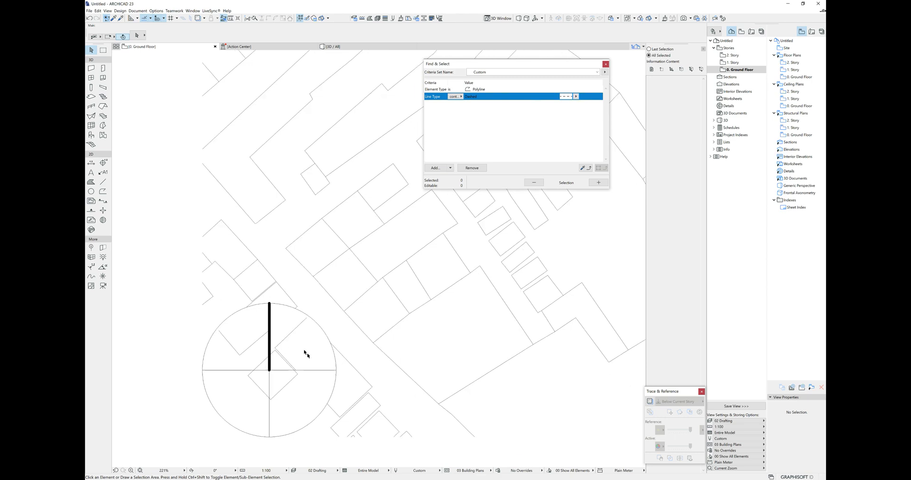
left_click(278, 332)
key("Delete")
left_click(251, 345)
key("Delete")
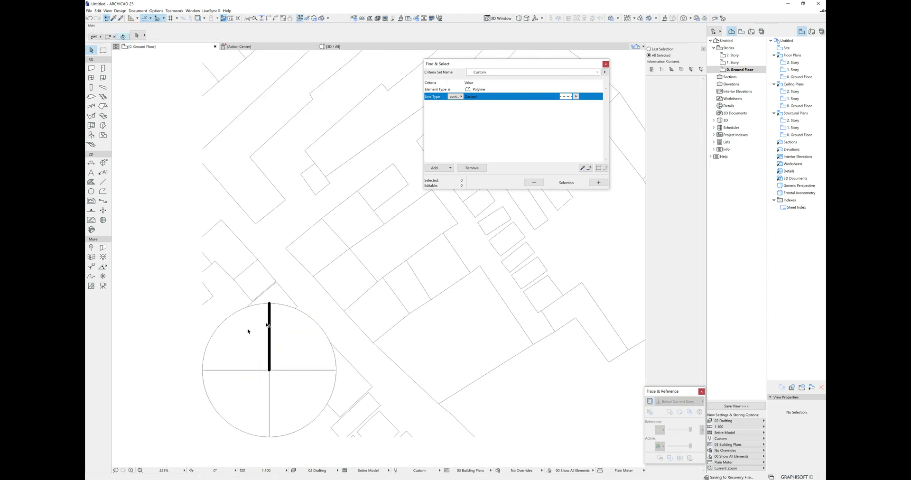
- Draw a concentric guide circle with a radius of about 3.45 m around the north symbol
scroll(291, 343, "down", 4)
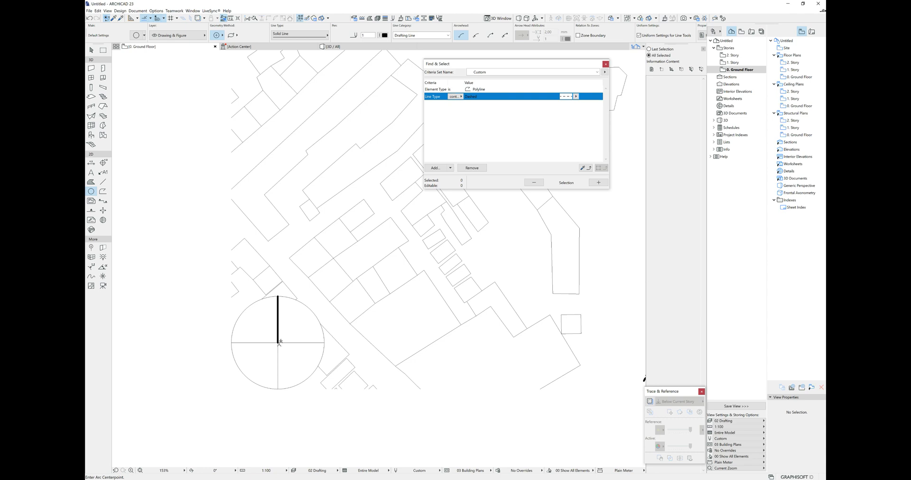
left_click(277, 343)
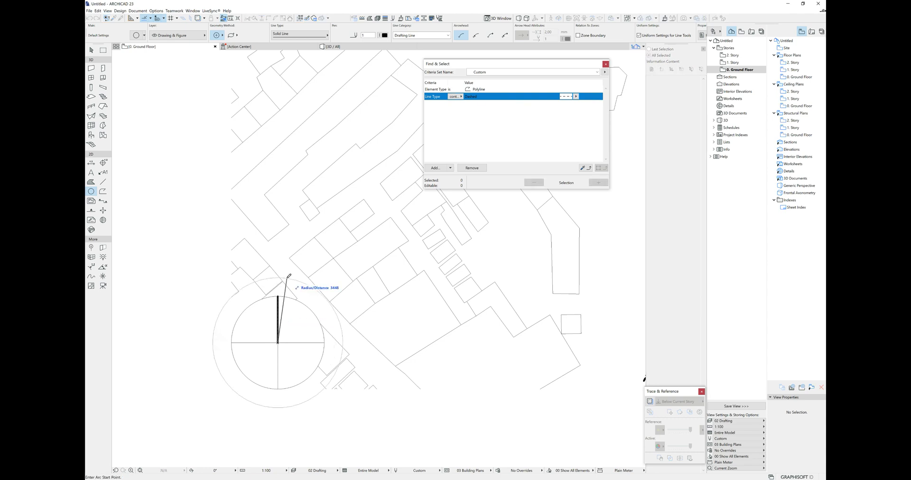
left_click(282, 279)
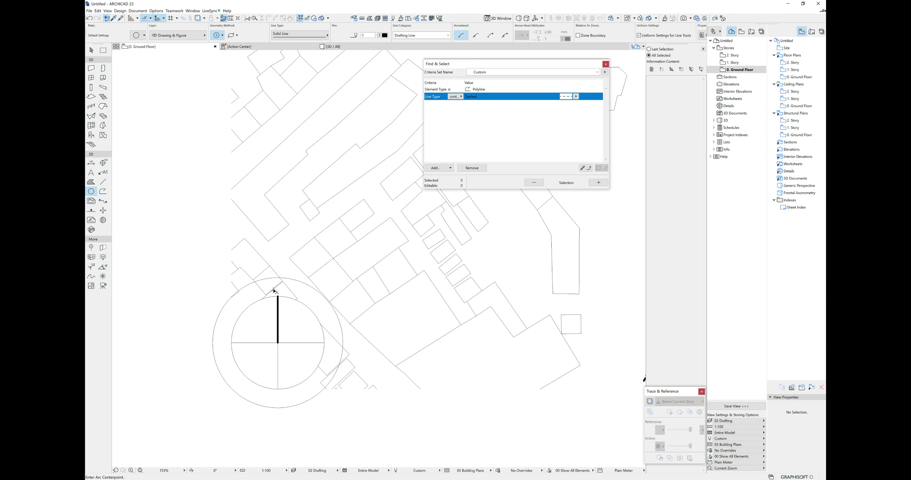
key("Escape")
- Remove the building lines between the two circles and delete the outer guide circle
scroll(259, 286, "up", 4)
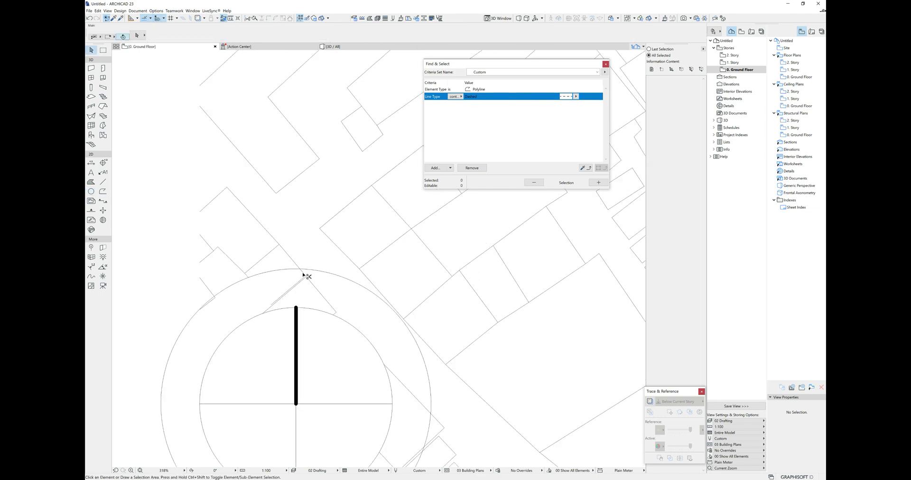
scroll(398, 379, "down", 3)
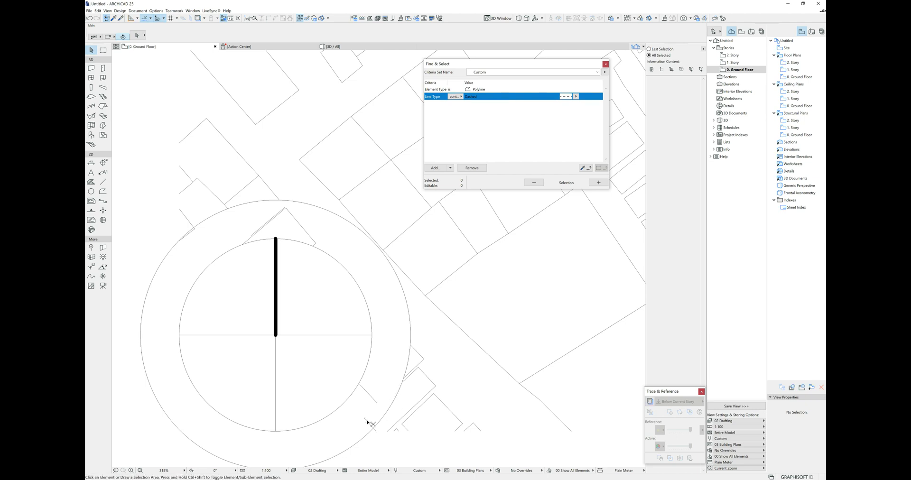
left_click(303, 228)
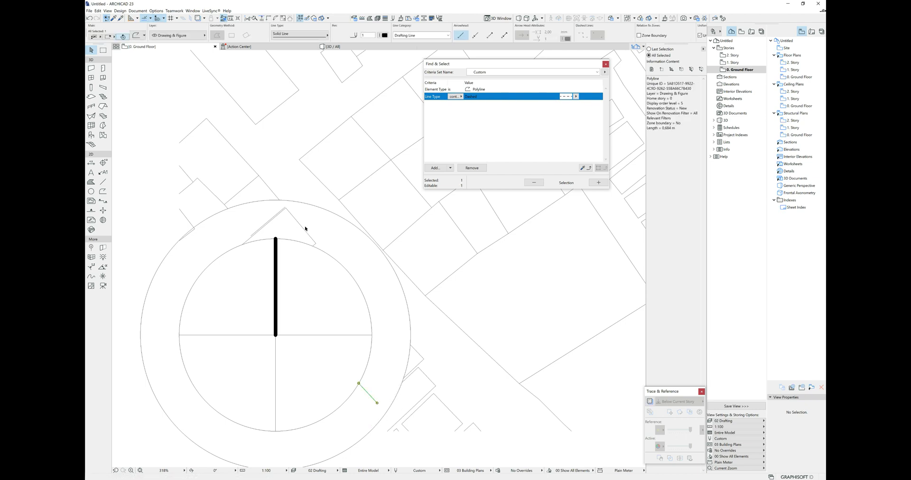
key("Escape")
scroll(194, 233, "up", 1)
scroll(193, 232, "up", 15)
left_click(197, 230)
key("Escape")
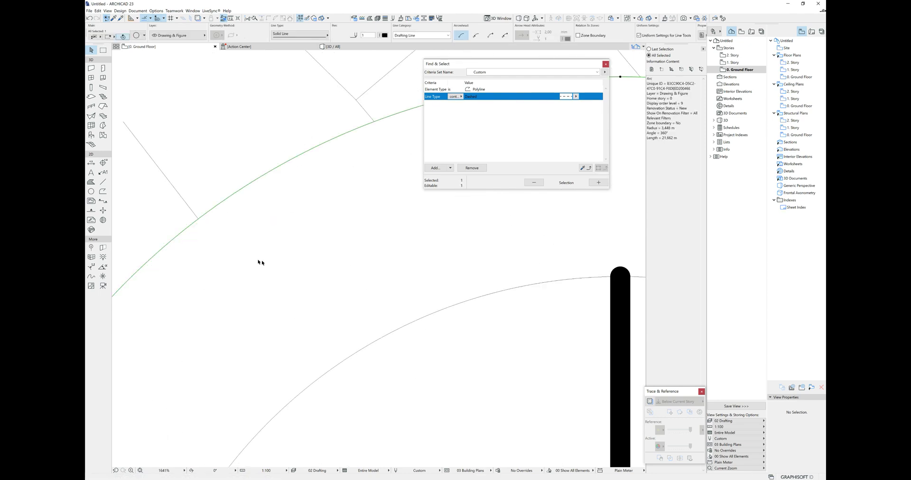
scroll(263, 260, "down", 4)
scroll(279, 263, "down", 20)
- Set up the Text tool with the Century Gothic font and blue pen 6
middle_click_drag(281, 336, 311, 342)
scroll(366, 310, "up", 1)
middle_click_drag(366, 311, 372, 346)
scroll(384, 305, "down", 1)
middle_click_drag(384, 305, 369, 339)
left_click(91, 172)
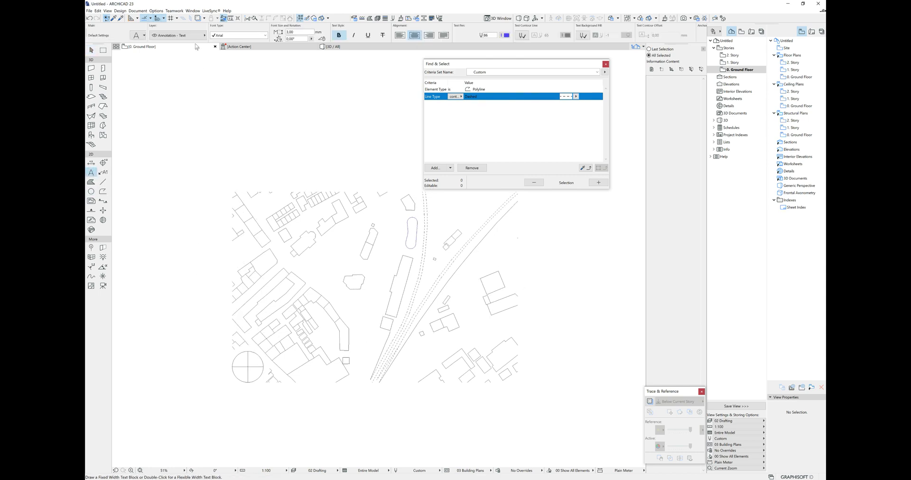
left_click(264, 36)
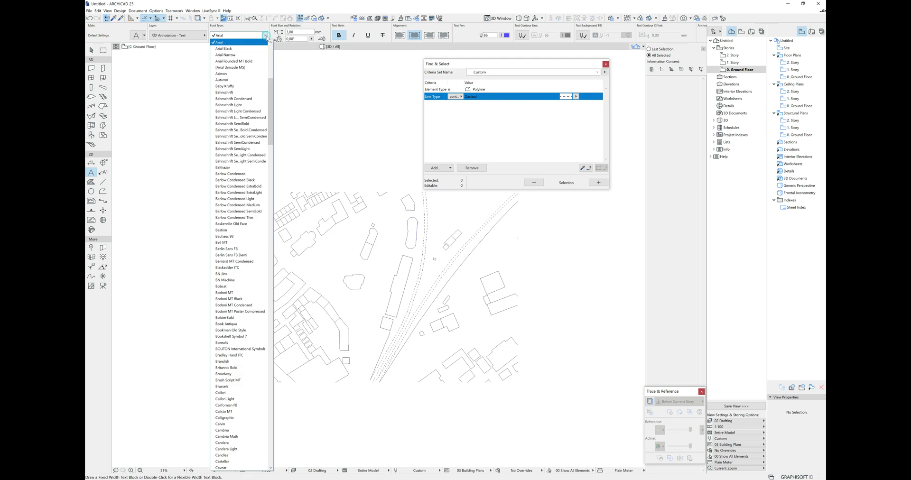
scroll(271, 85, "up", 2)
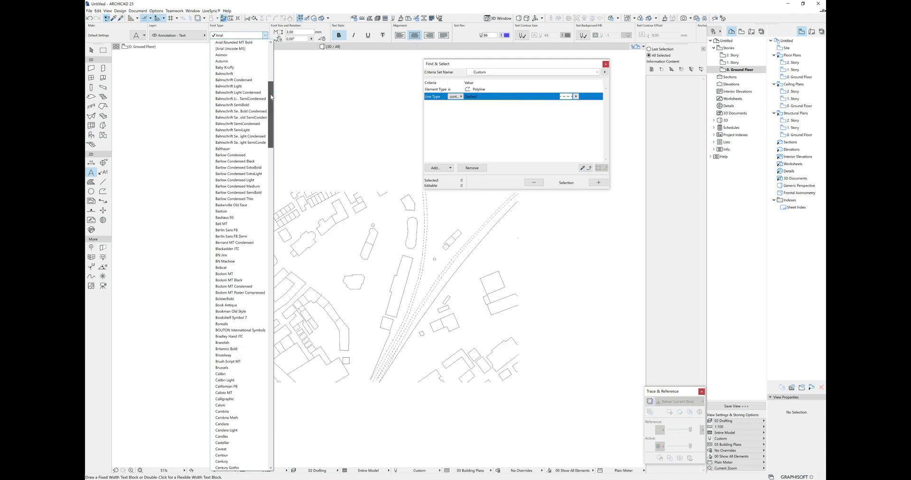
scroll(271, 72, "up", 6)
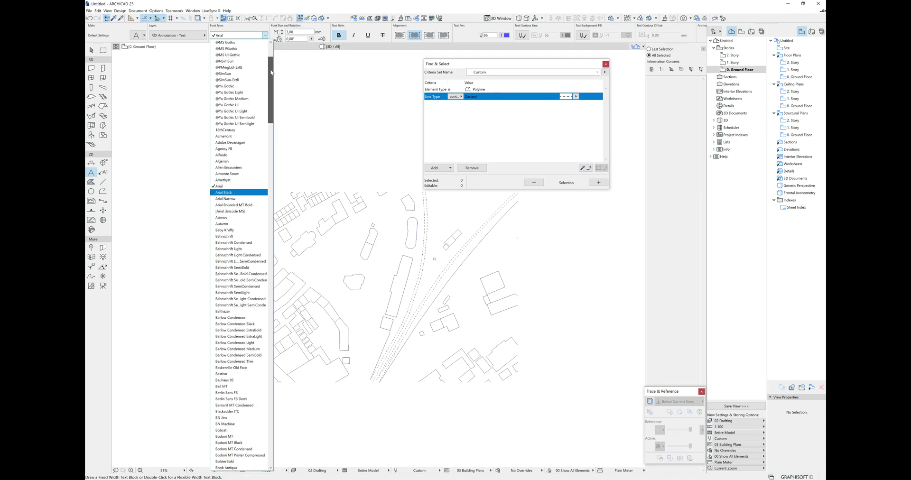
scroll(271, 73, "down", 1)
left_click_drag(271, 76, 271, 133)
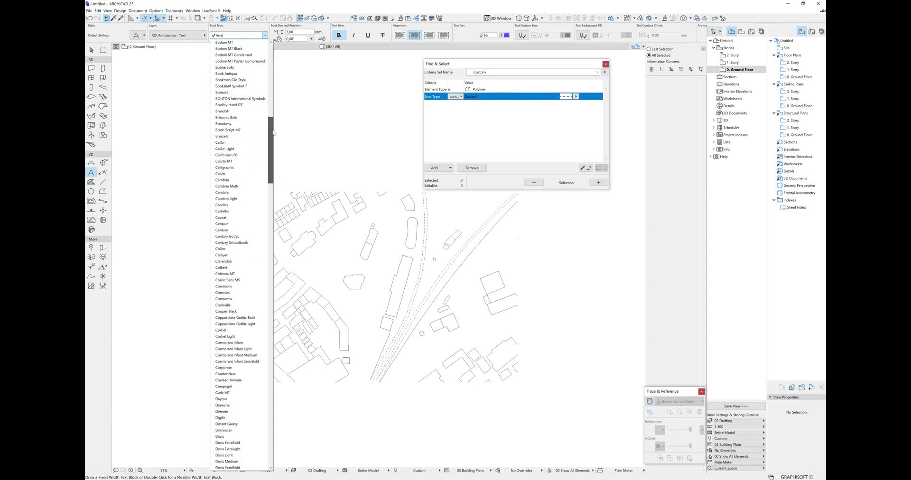
left_click(242, 236)
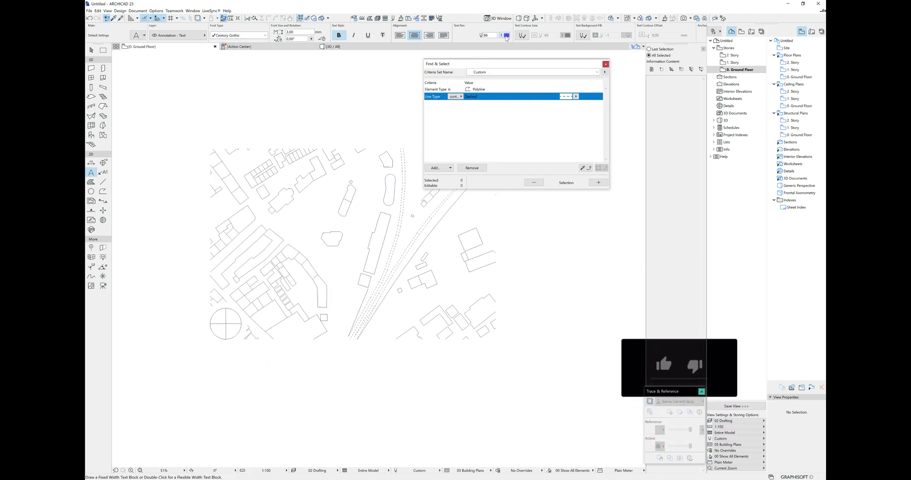
left_click(506, 35)
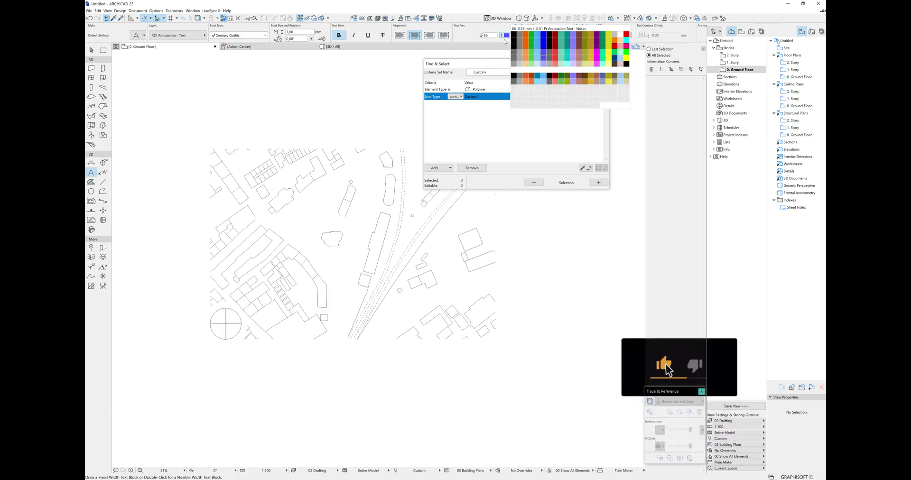
left_click(544, 34)
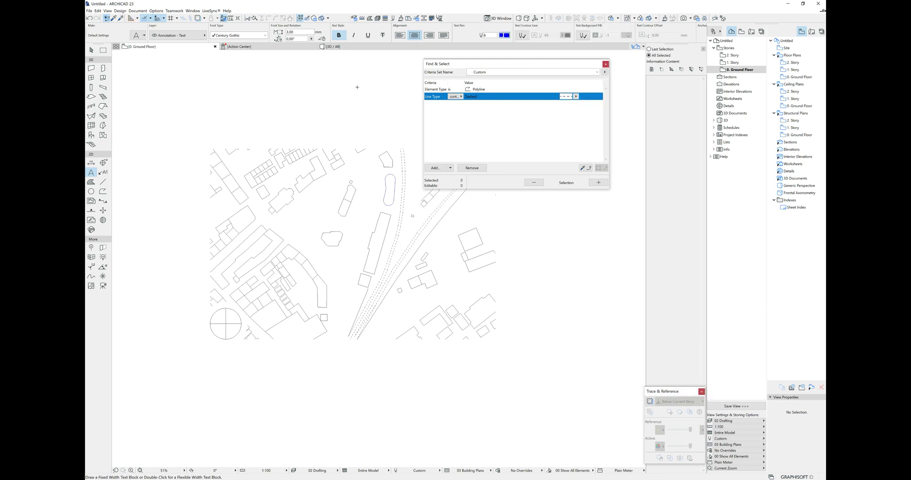
- Place the text "siteplan m1:2000" below the map, left-aligned and without bold
left_click(205, 368)
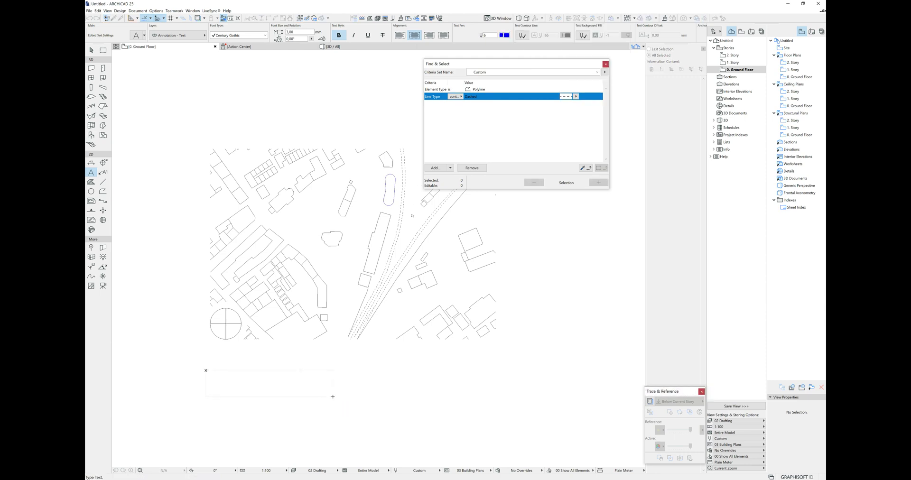
left_click(332, 395)
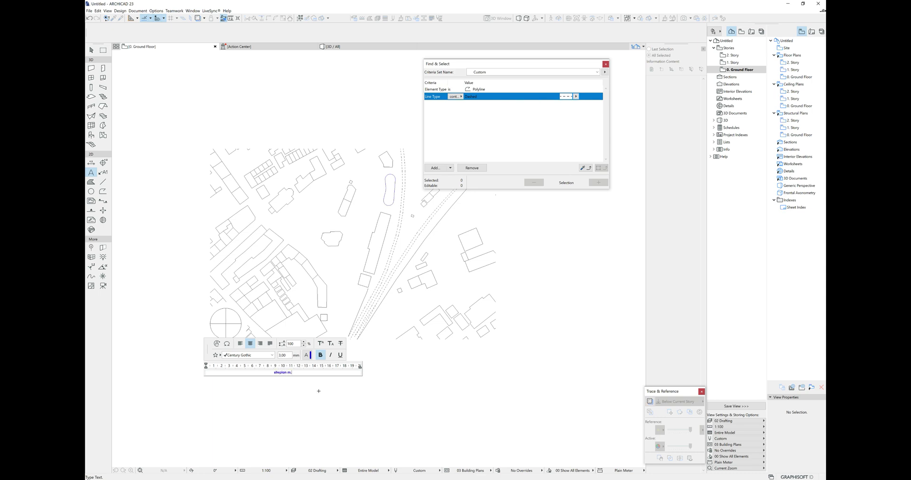
type("siteplan m1:2000")
key("ctrl+a")
left_click(322, 355)
left_click(241, 343)
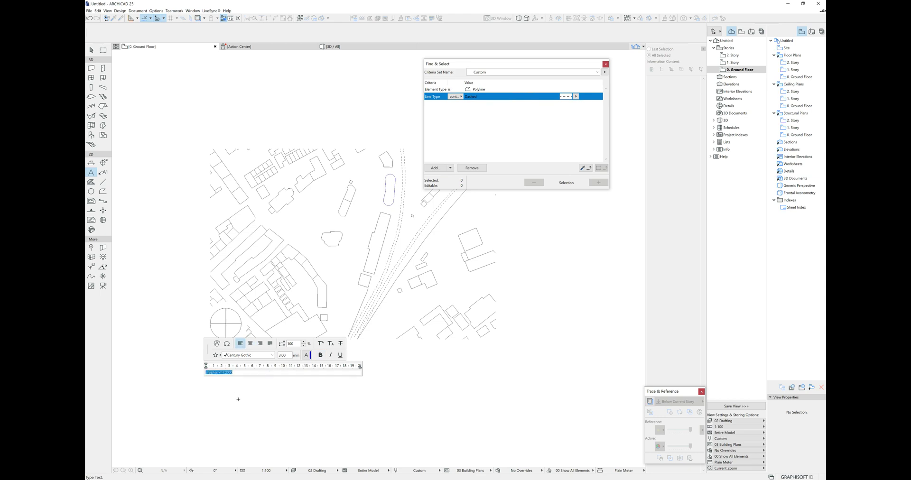
key("Escape")
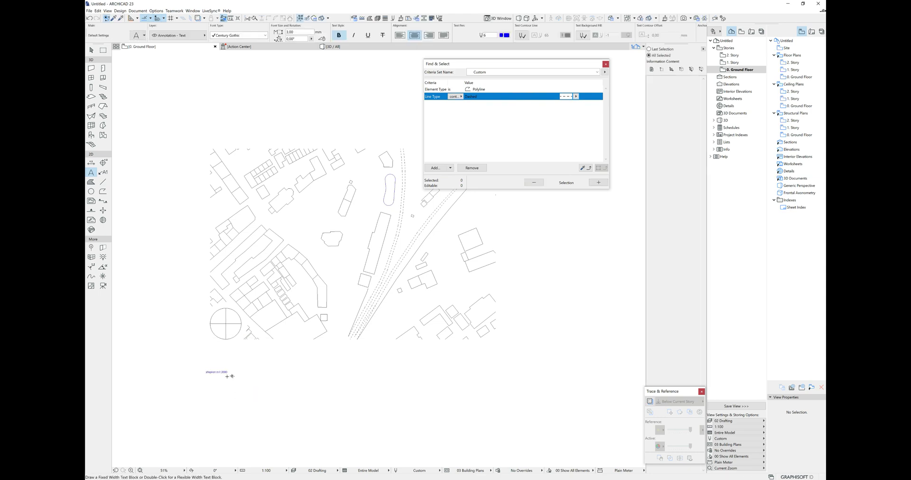
- Set the site plan label's text height to 5 mm
left_click(212, 374)
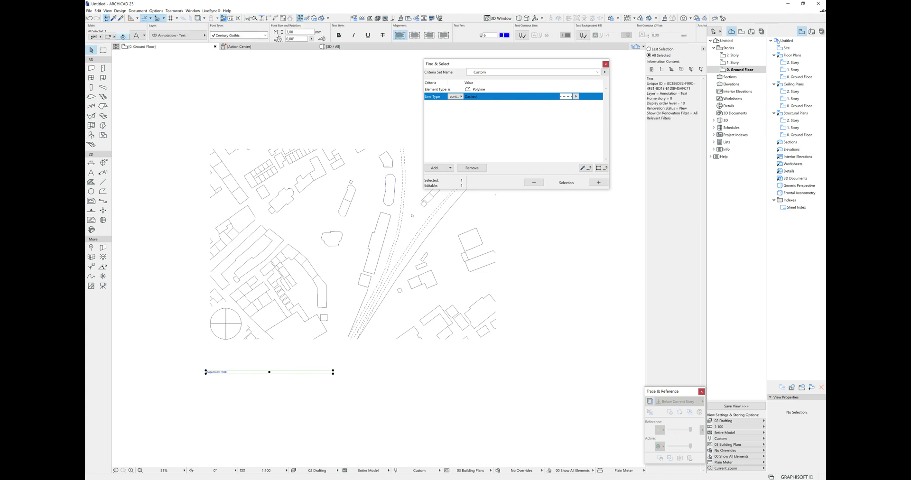
left_click(292, 32)
key("Return")
- Move the label so its left edge aligns with the north symbol's circle and it sits just below the map
key("ctrl+e")
key("Escape")
key("ctrl+d")
left_click(206, 371)
left_click(210, 325)
key("ctrl+e")
left_click(210, 325)
key("Escape")
key("ctrl+d")
left_click(210, 328)
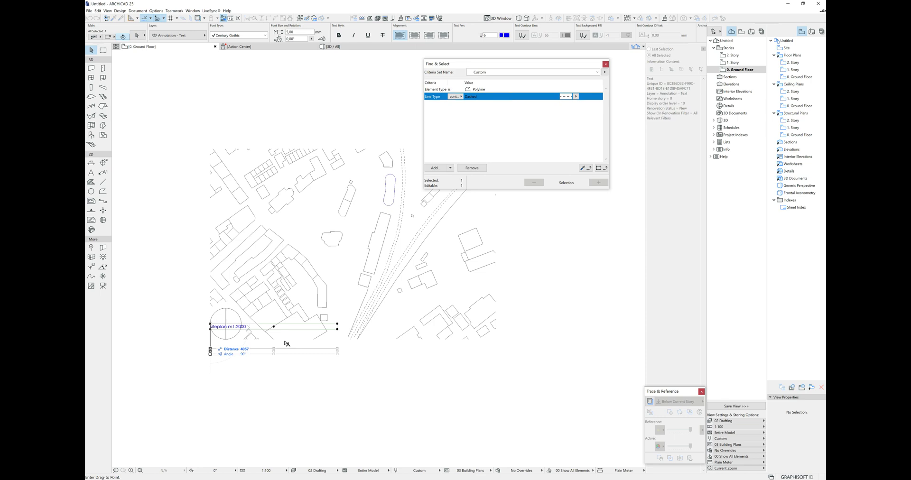
left_click(317, 345)
- Prepare to save the plan as a PDF file named siteplan1 on the desktop, with the file opening after saving
scroll(368, 370, "down", 4)
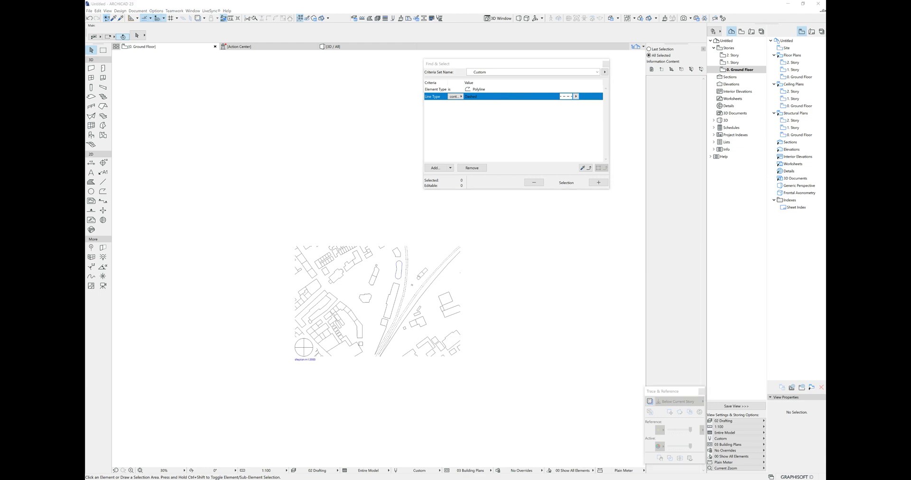
scroll(290, 255, "up", 1)
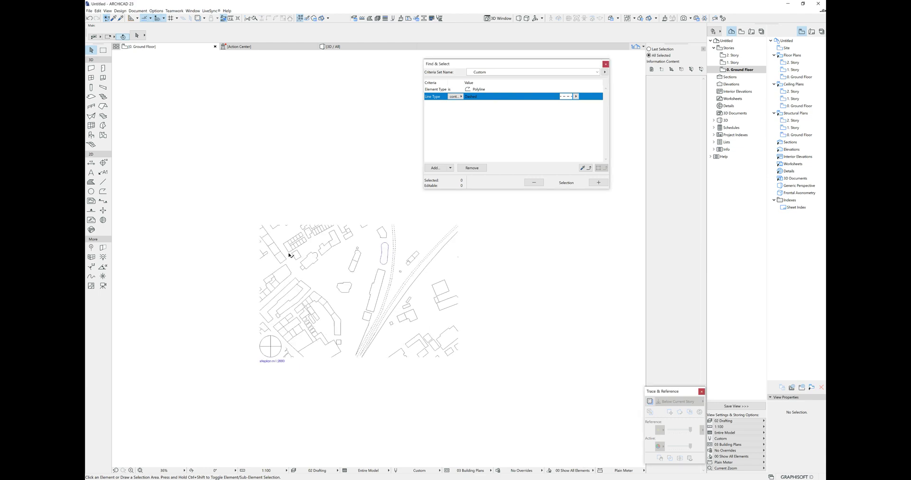
left_click(89, 11)
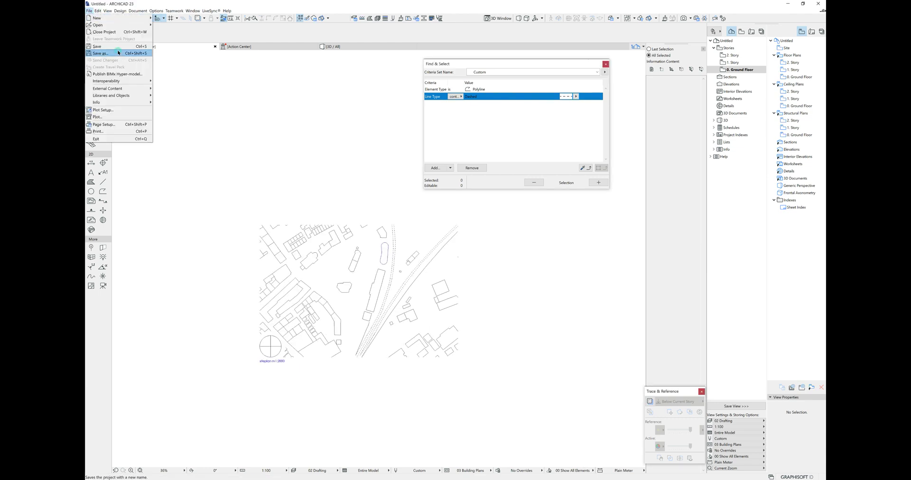
left_click(119, 52)
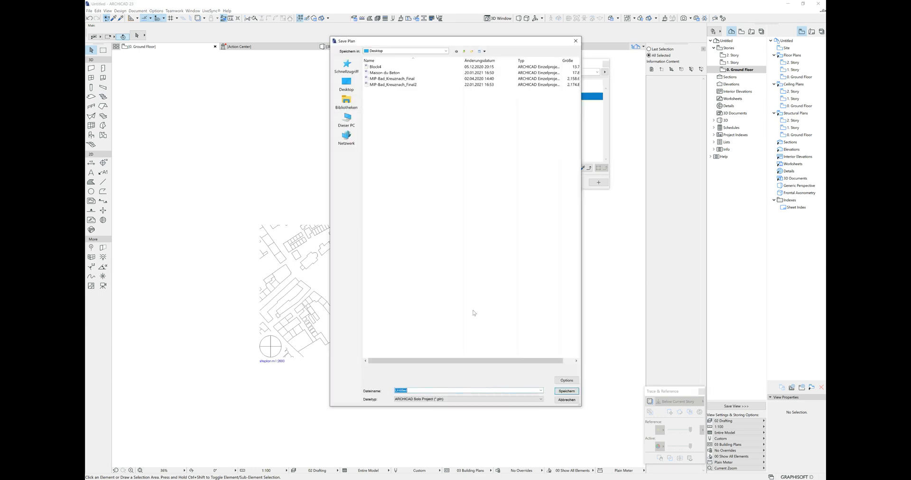
left_click(540, 399)
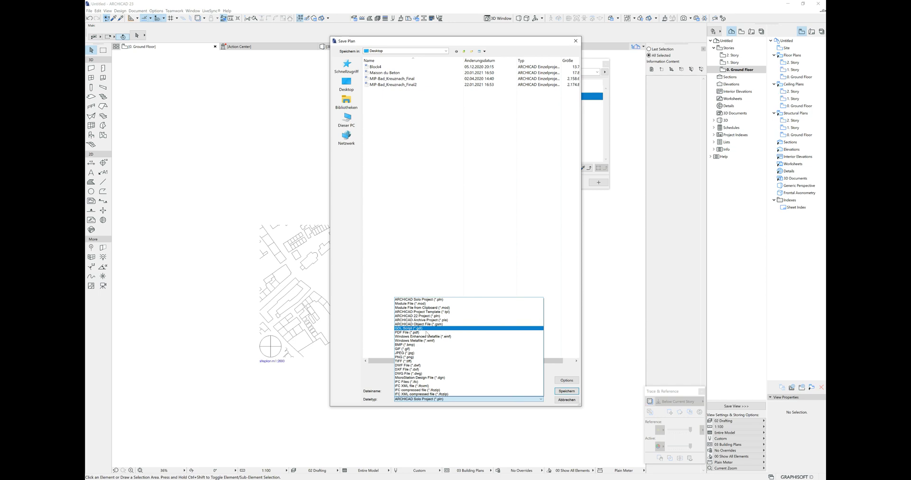
left_click(445, 333)
double_click(456, 391)
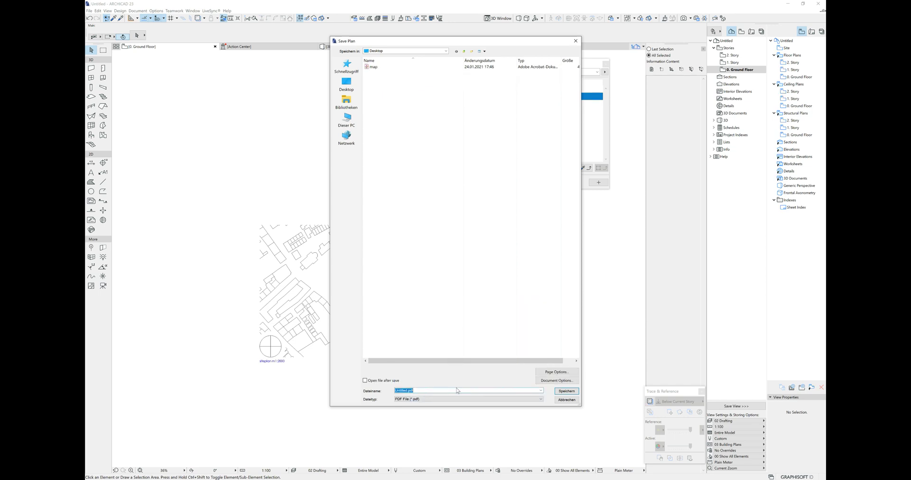
type("siteplan1")
left_click(365, 380)
- Set the PDF page to A3 (ISO) landscape with 0 mm margins on all sides
left_click(557, 372)
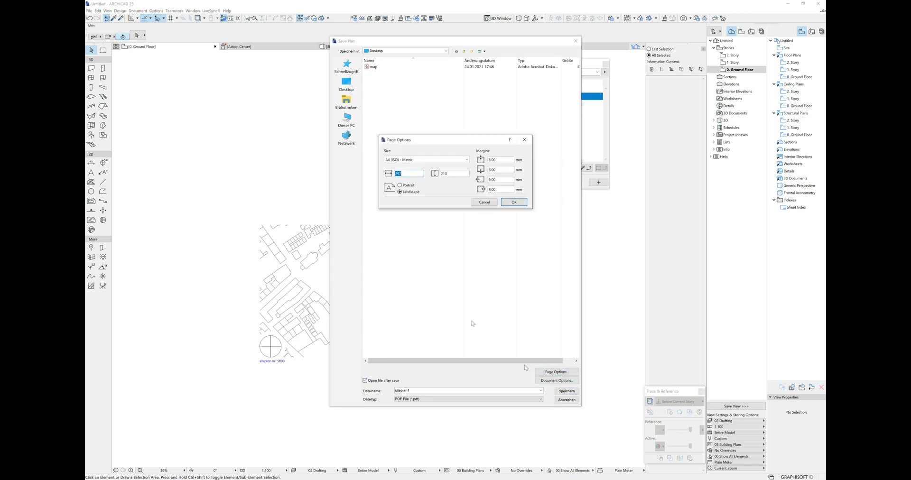
left_click(431, 161)
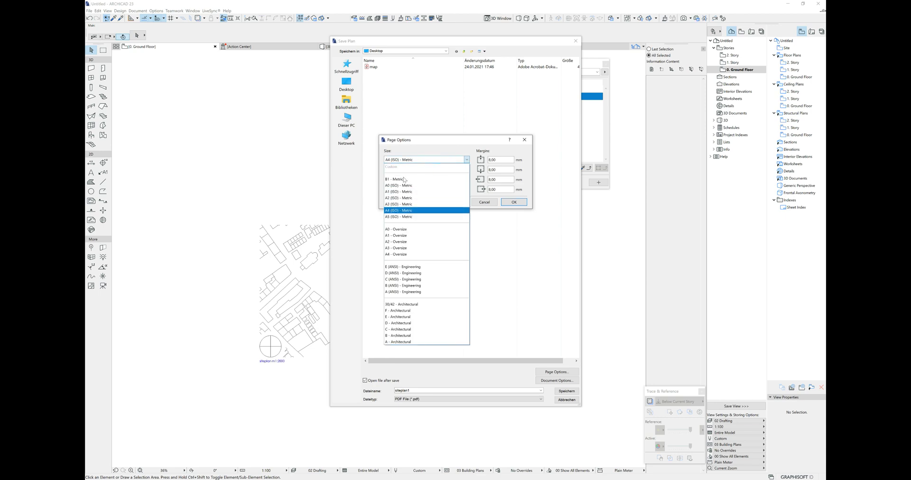
left_click(398, 205)
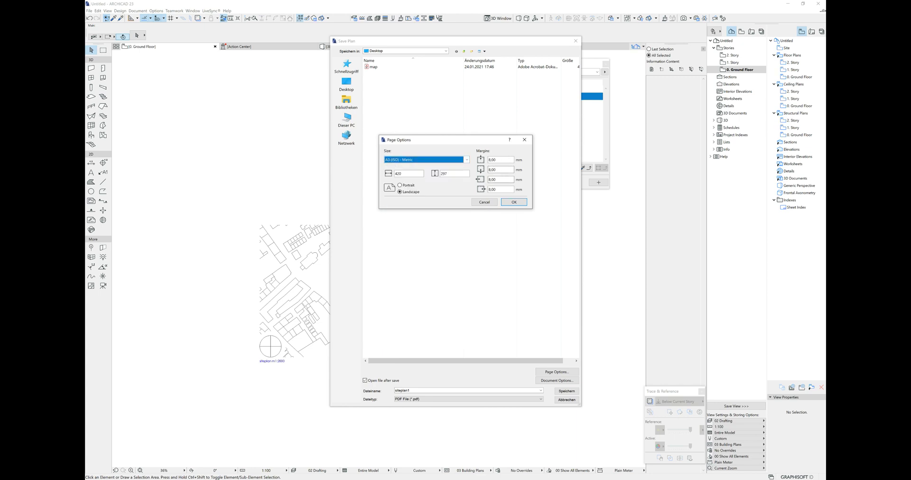
key("Tab")
type("0,00")
key("Tab")
key("Tab")
key("Tab")
left_click(514, 202)
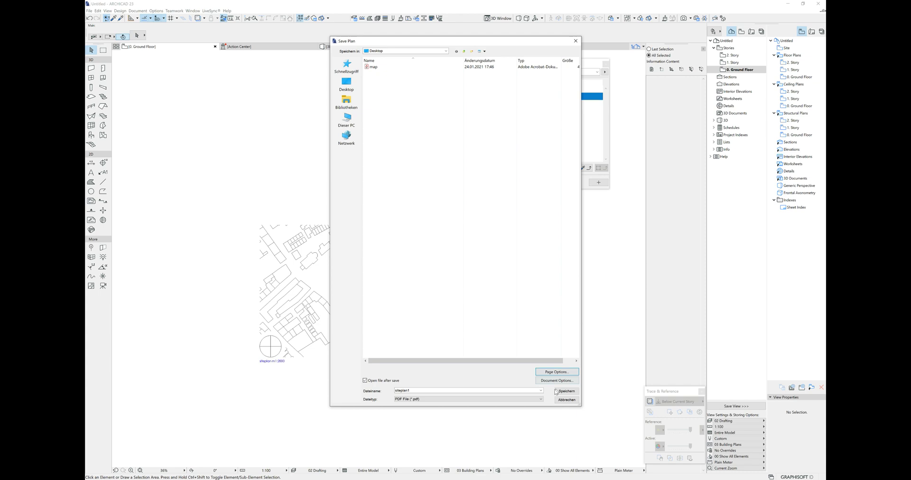
- Check how the drawing fits the page in the document options and change the PDF page size to A2 (ISO)
left_click(548, 382)
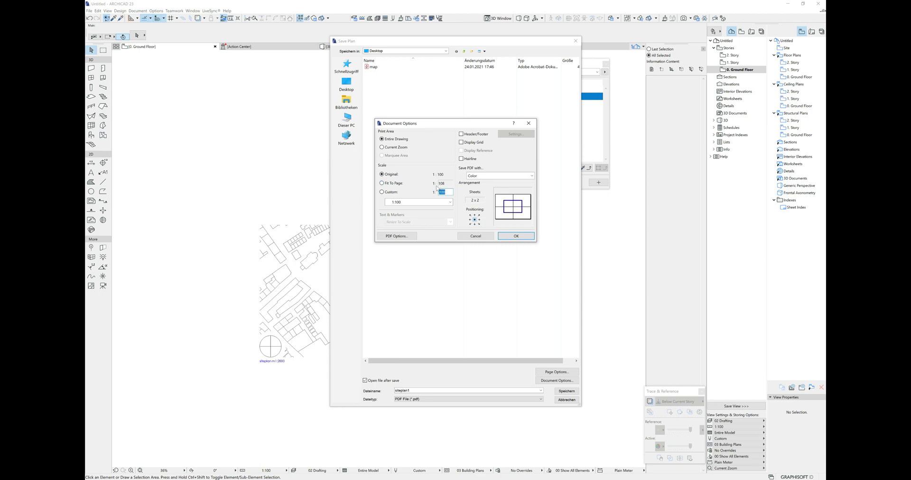
left_click(474, 239)
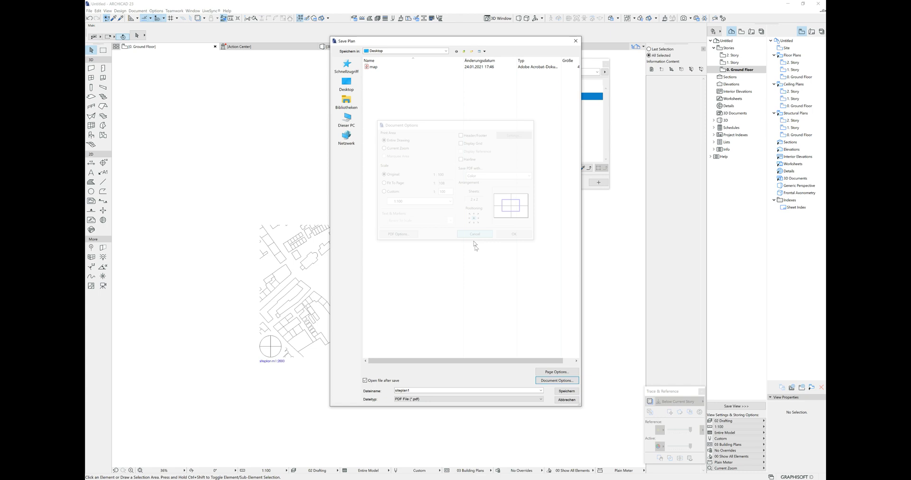
left_click(556, 372)
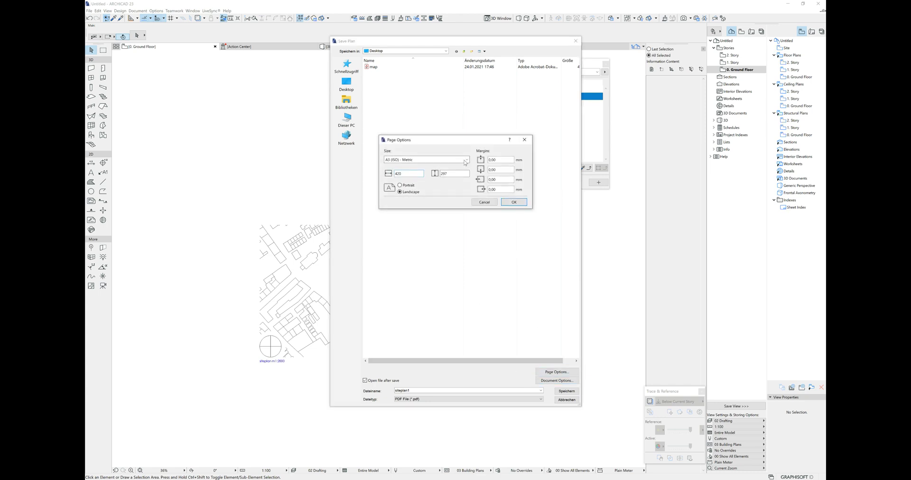
left_click(462, 160)
left_click(395, 199)
left_click(513, 202)
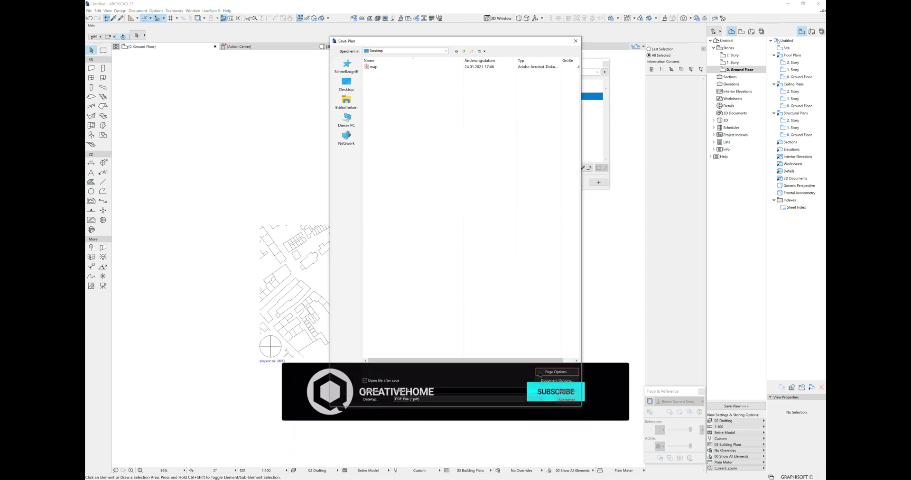
- Export the entire drawing to PDF at the original 1:100 scale and view the saved file in a maximized Acrobat window
left_click(557, 379)
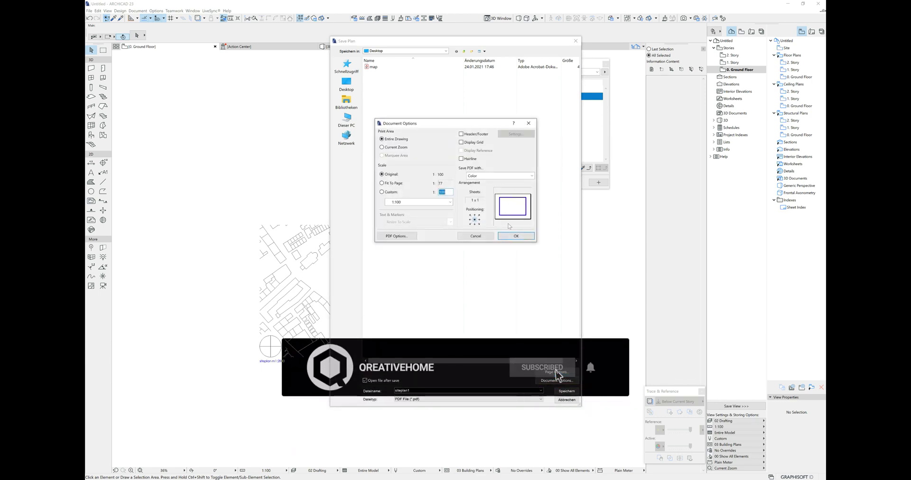
left_click(518, 235)
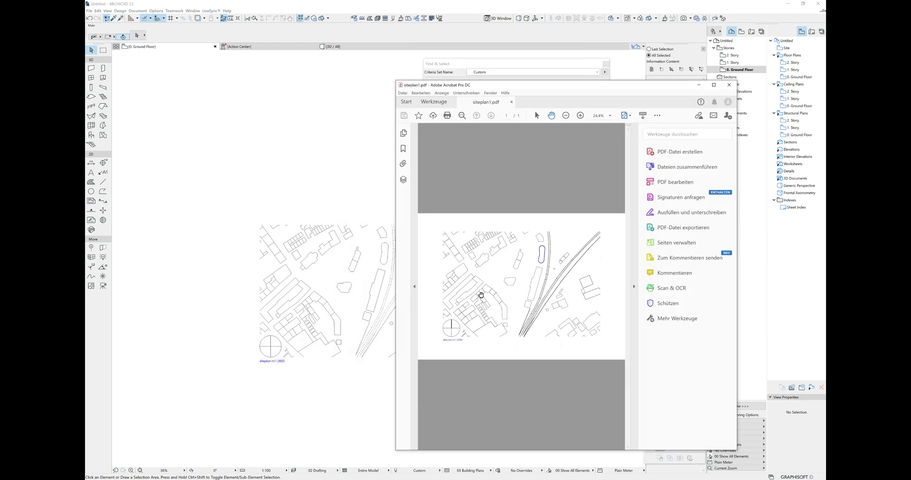
left_click(714, 85)
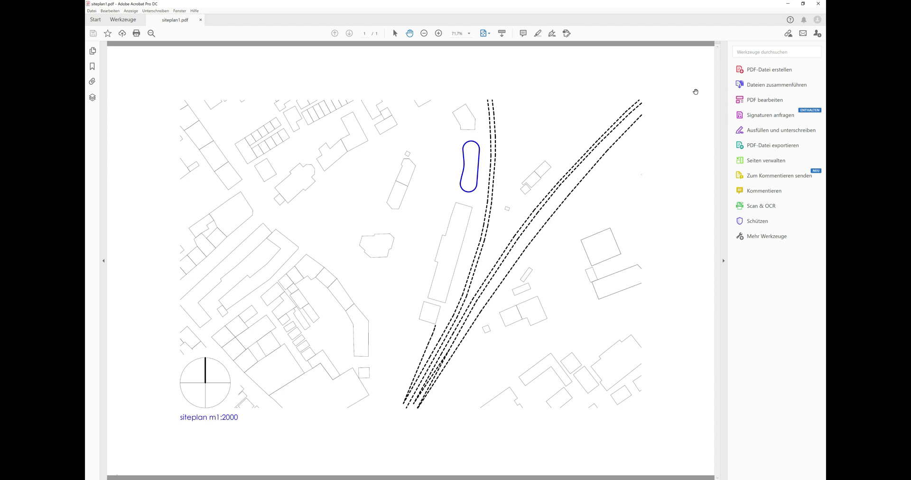